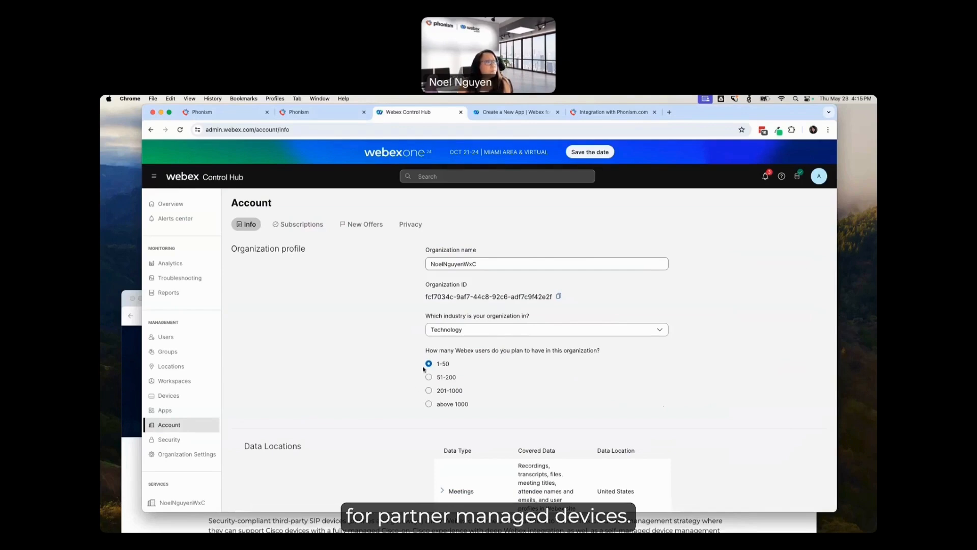
Step: Review the organization's users, devices and locations lists in Control Hub
left_click(196, 340)
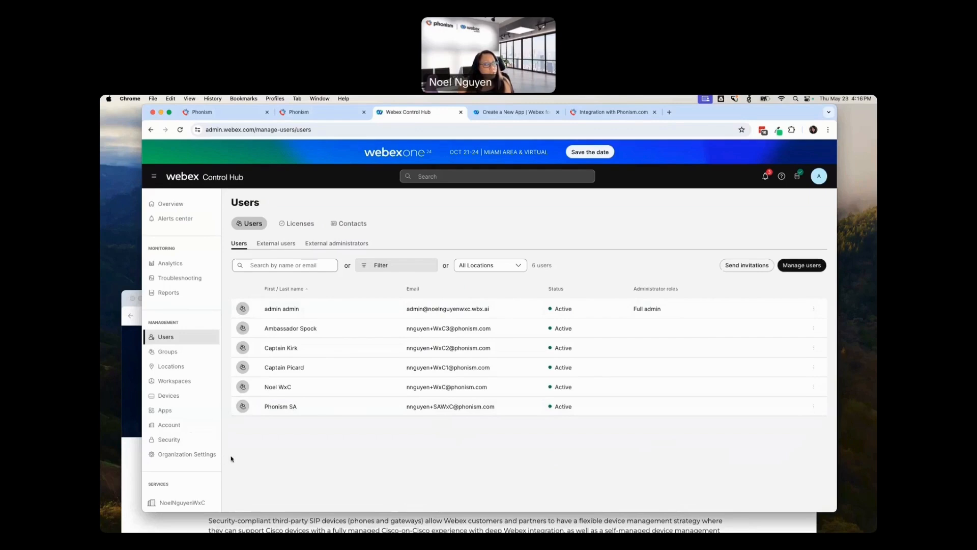
left_click(175, 398)
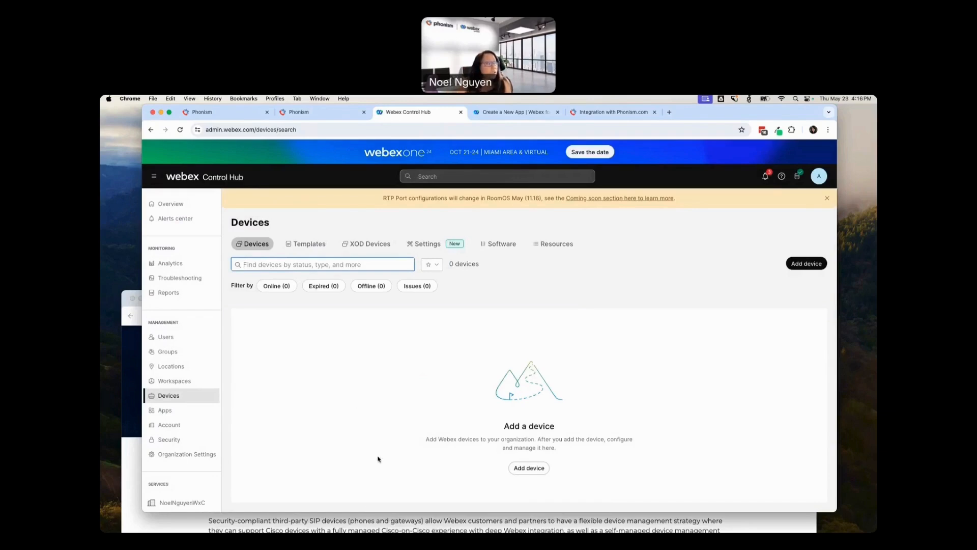
left_click(165, 337)
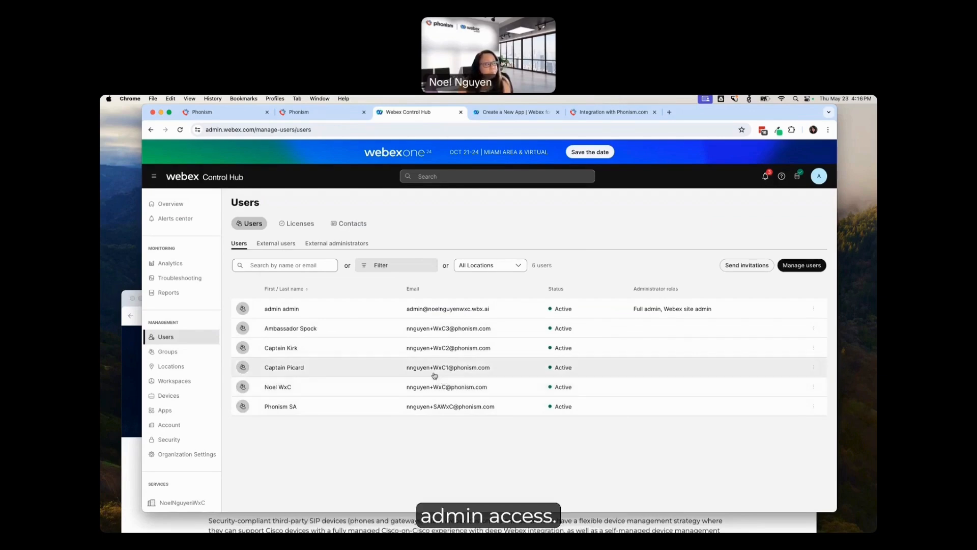
left_click(184, 367)
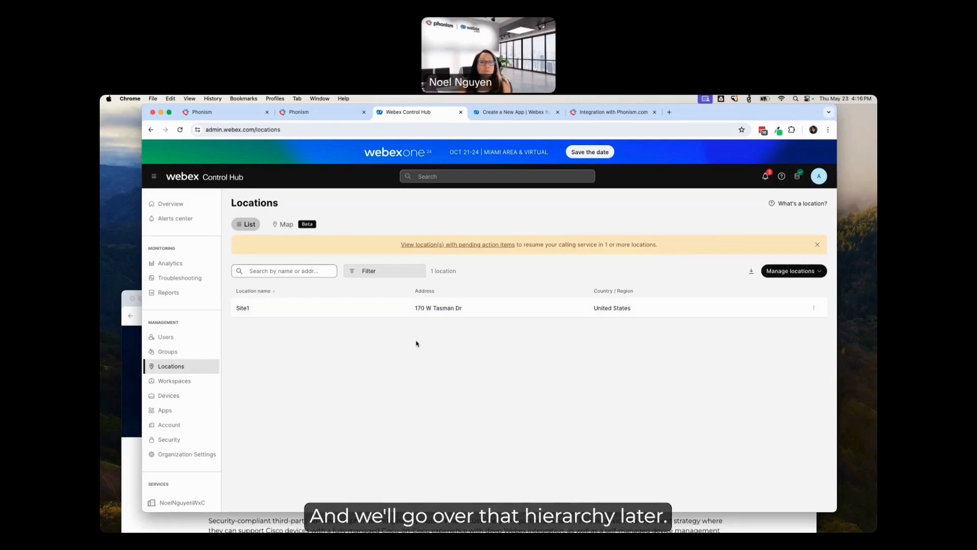
Step: Switch to the Phonism portal, reload its login page after the rejected attempt and sign in with the account email and password
left_click(221, 117)
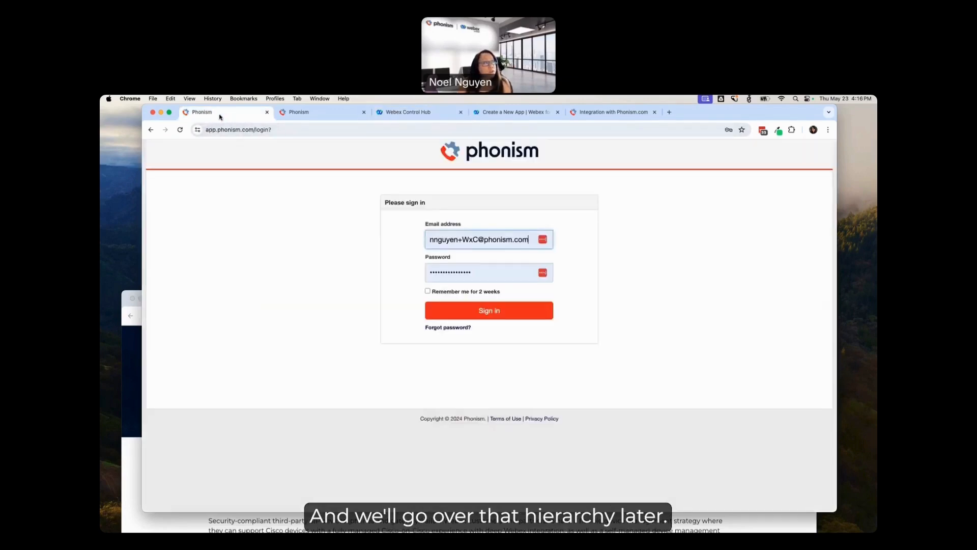
left_click(498, 314)
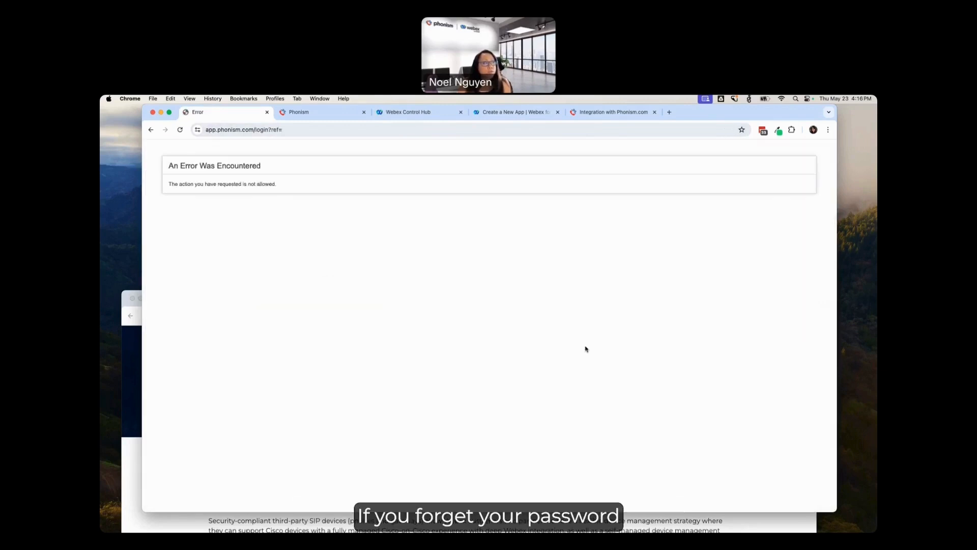
left_click(300, 129)
key("Return")
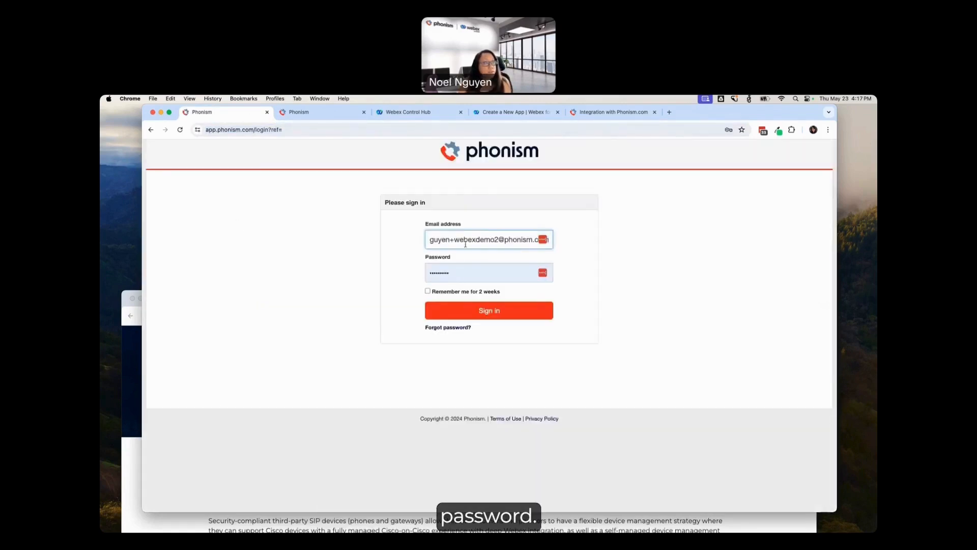
left_click(496, 239)
left_click_drag(496, 240, 456, 241)
key("Return")
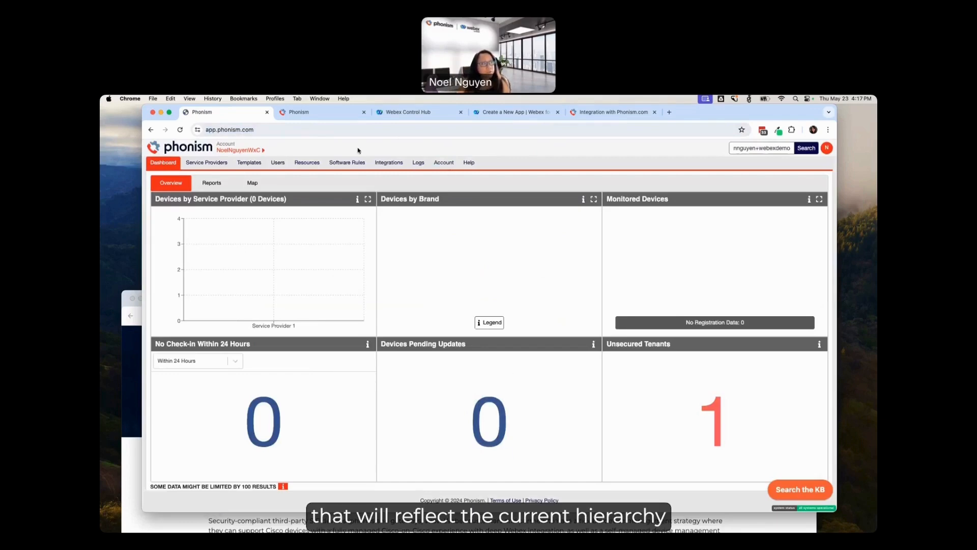
Step: Expand the account hierarchy through Service Provider 1, Enterprise 1 and Domain 1 to examine its tiers down to the tenant
left_click(247, 150)
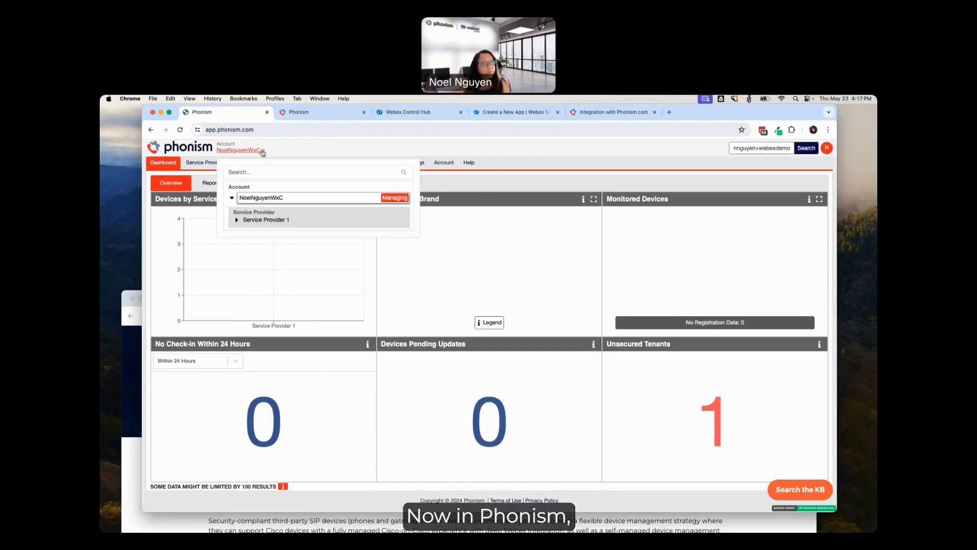
left_click(237, 219)
left_click(242, 239)
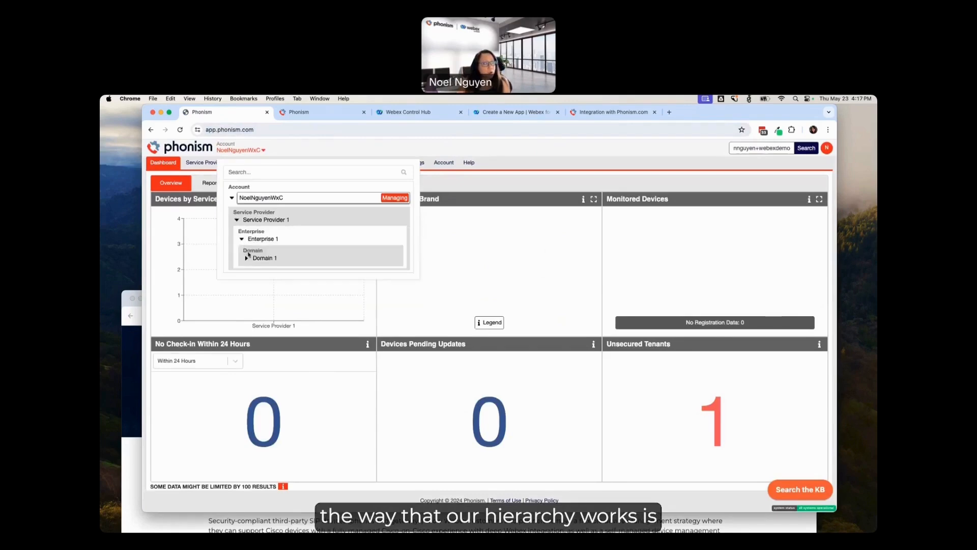
left_click(247, 258)
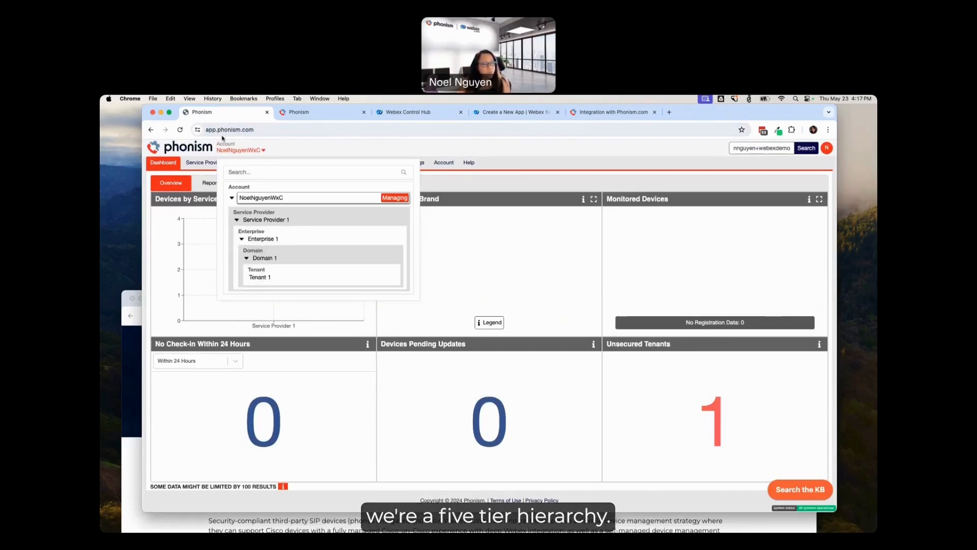
mouse_move(318, 261)
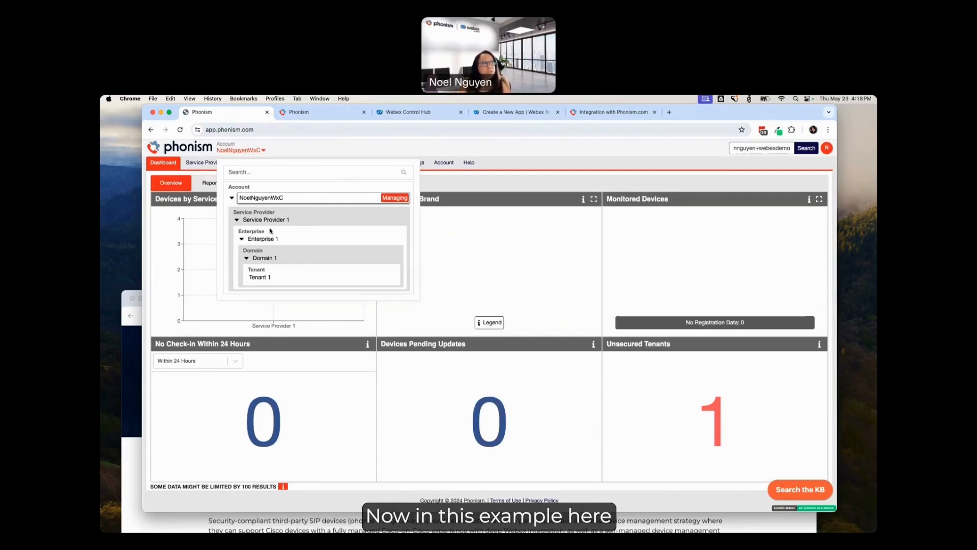
mouse_move(299, 227)
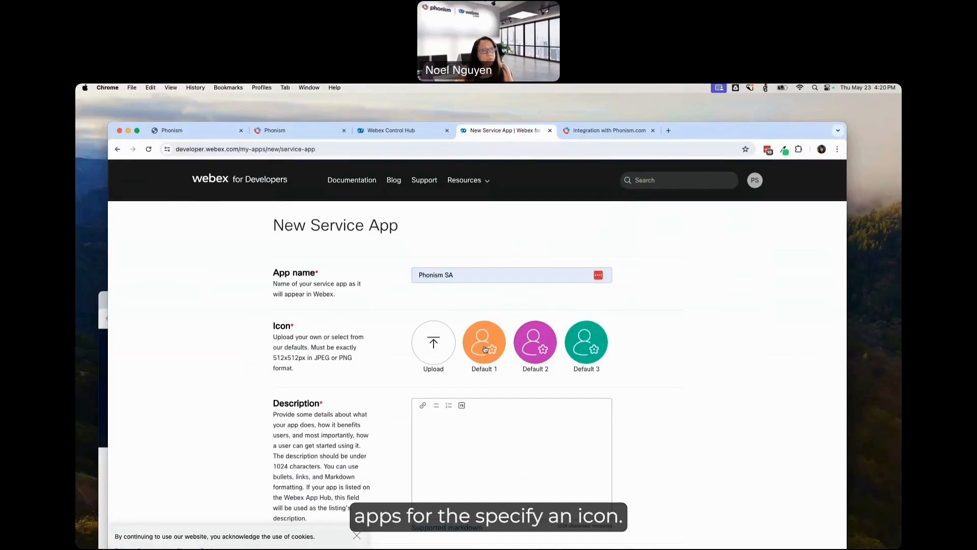
Step: Describe the new Webex service app as "Phonism Service App for Webex Calling API Tokens."
left_click(483, 346)
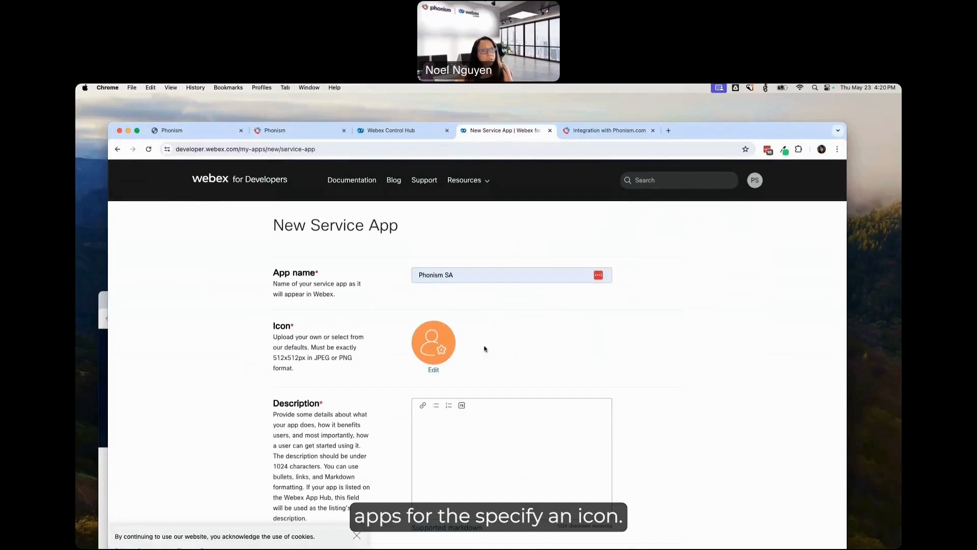
left_click(478, 430)
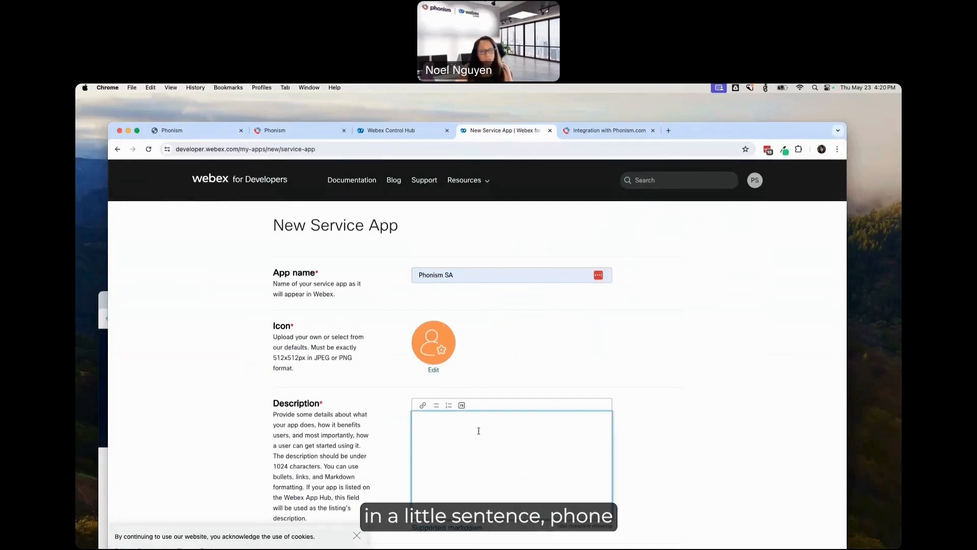
type("Pho")
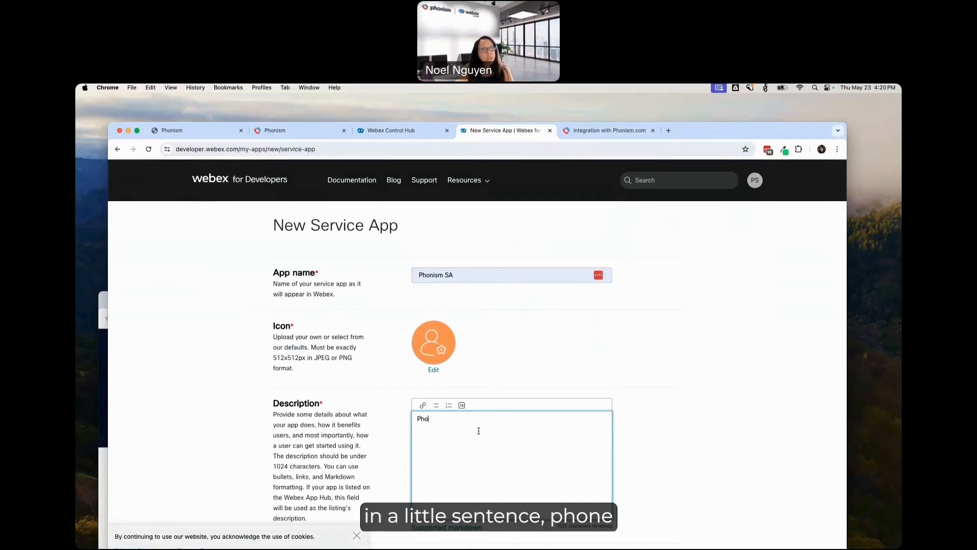
type("nism ")
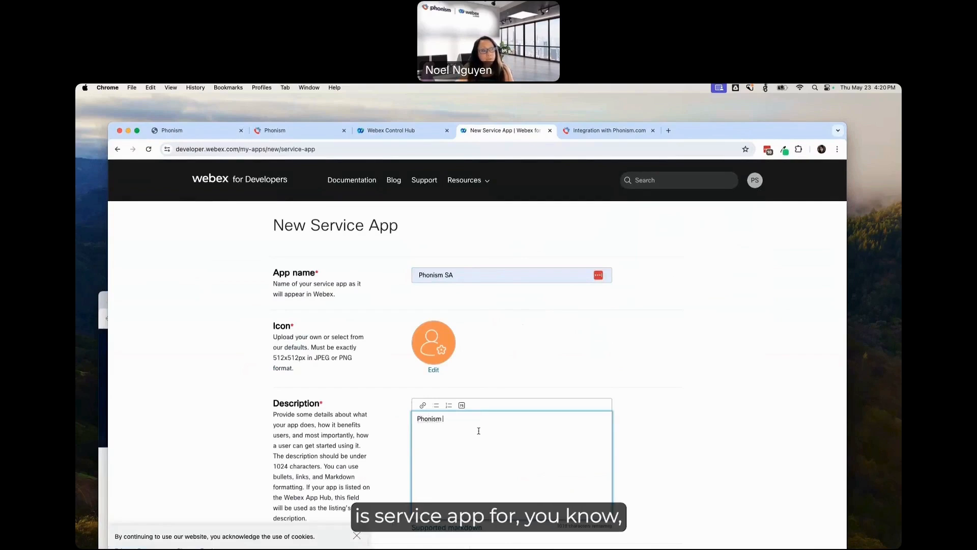
type("Service App for Webex Cal")
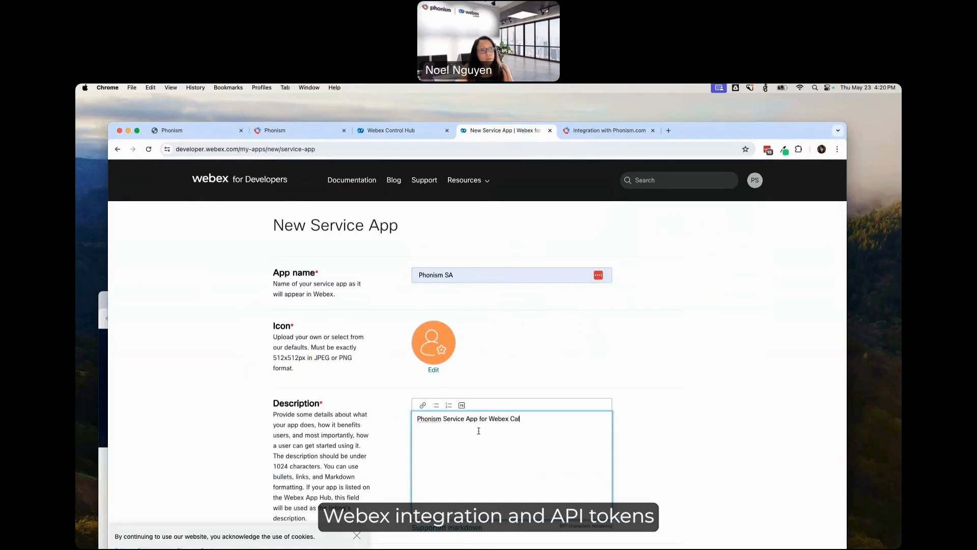
type("ling API Tokens.")
Step: Fill in the service app's contact email with the saved address of the signed-in developer account
scroll(479, 430, "down", 3)
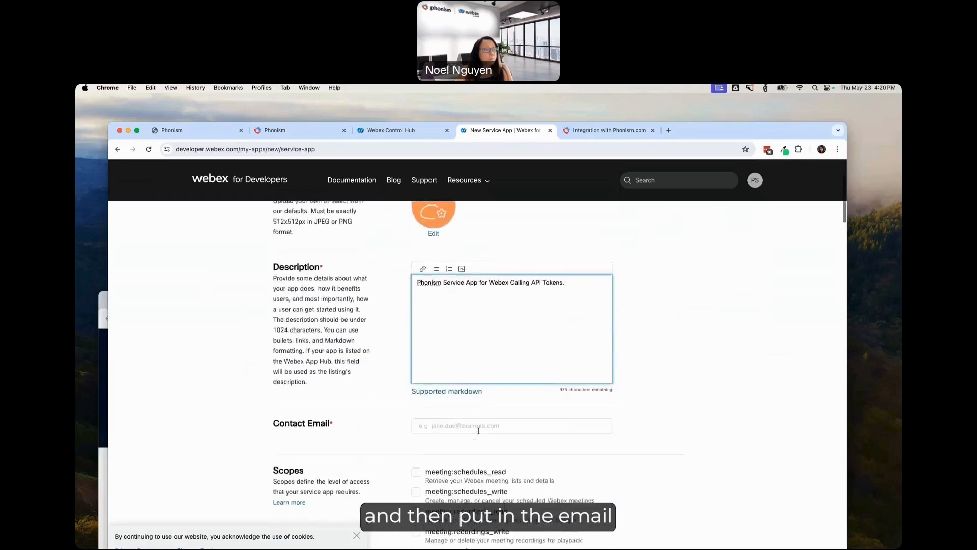
scroll(479, 431, "down", 1)
left_click(442, 394)
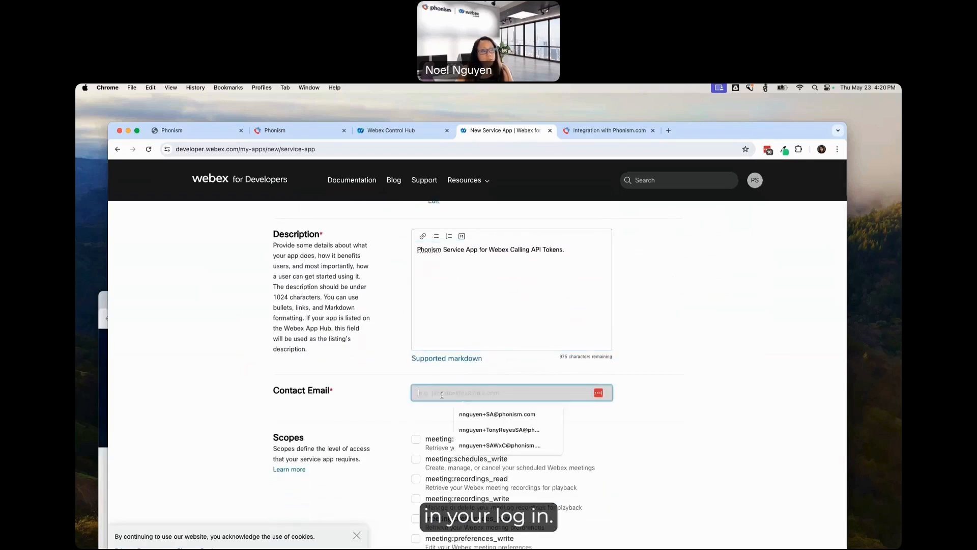
left_click(498, 446)
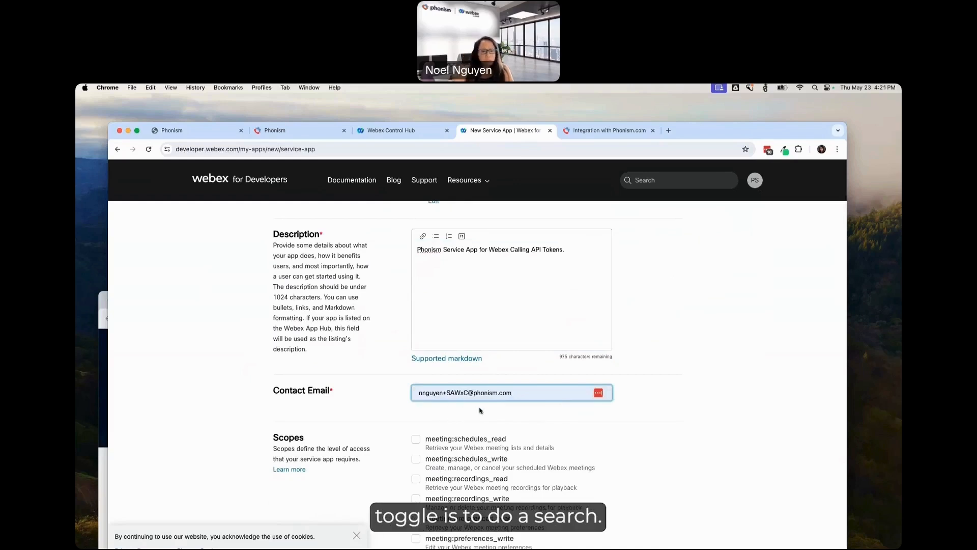
Step: Find "spark-admin:devices" among the scopes and enable spark-admin:devices_config_read for the service app
scroll(480, 410, "down", 3)
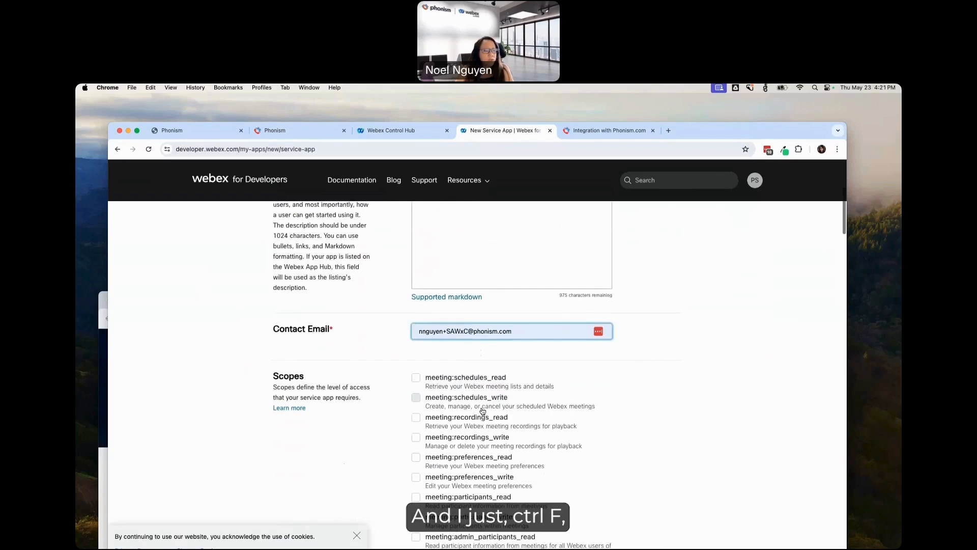
scroll(459, 413, "down", 2)
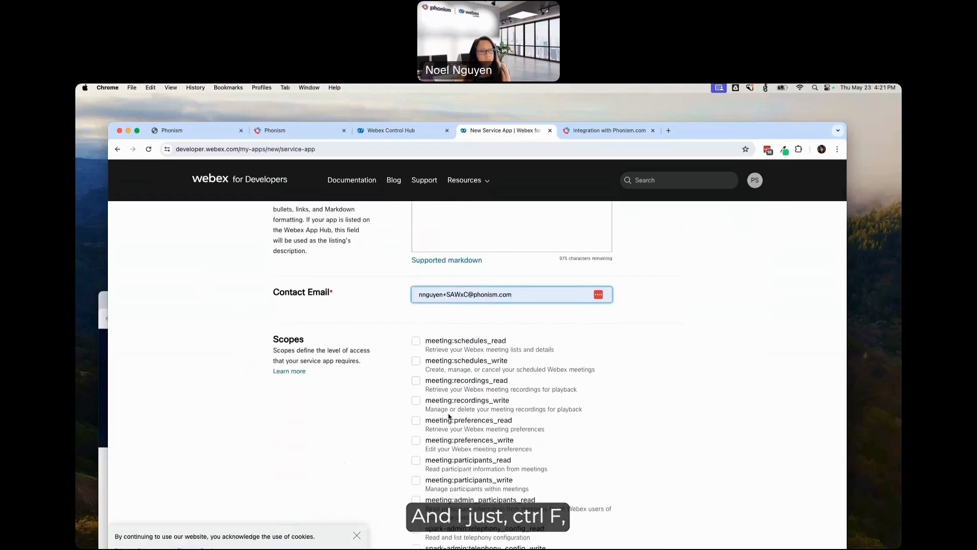
key("super+f")
type("sp")
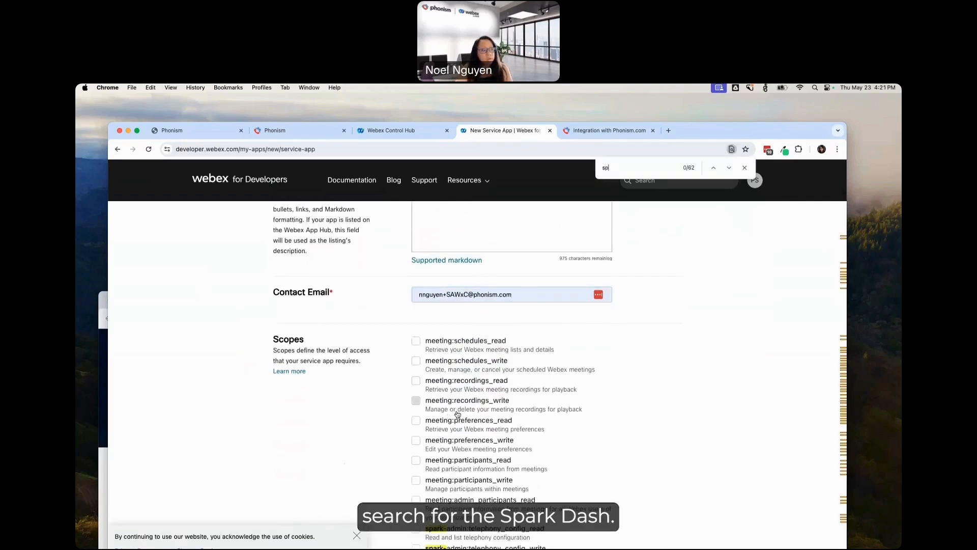
type("ark-")
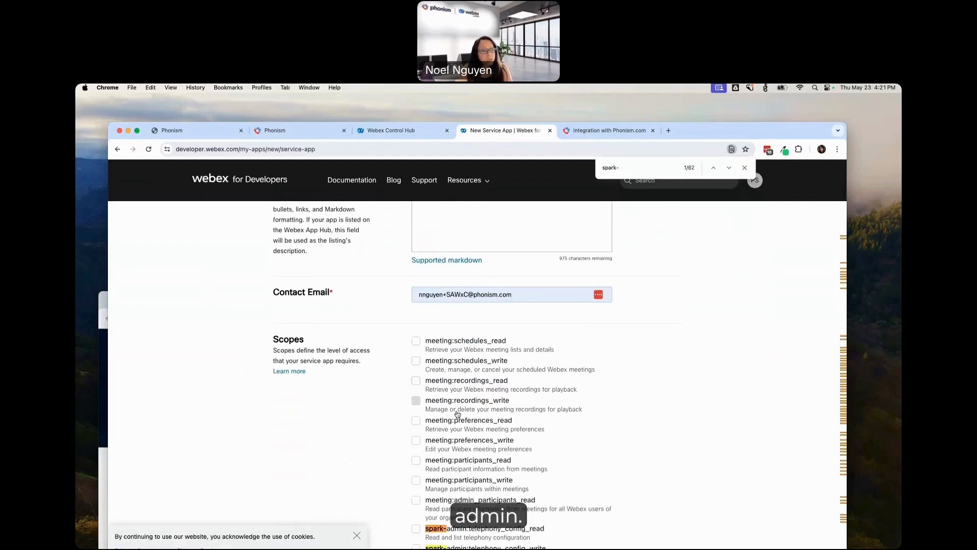
type("admin:")
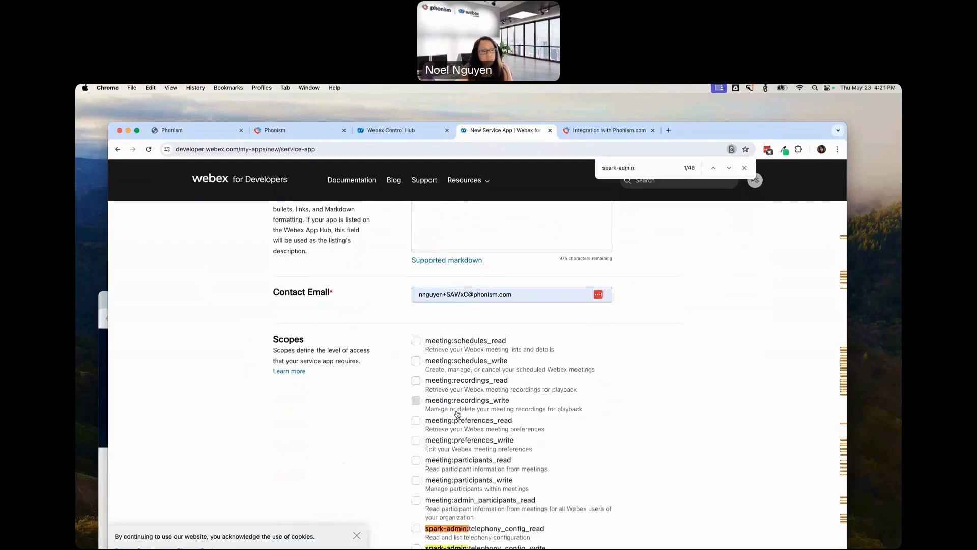
type("devices")
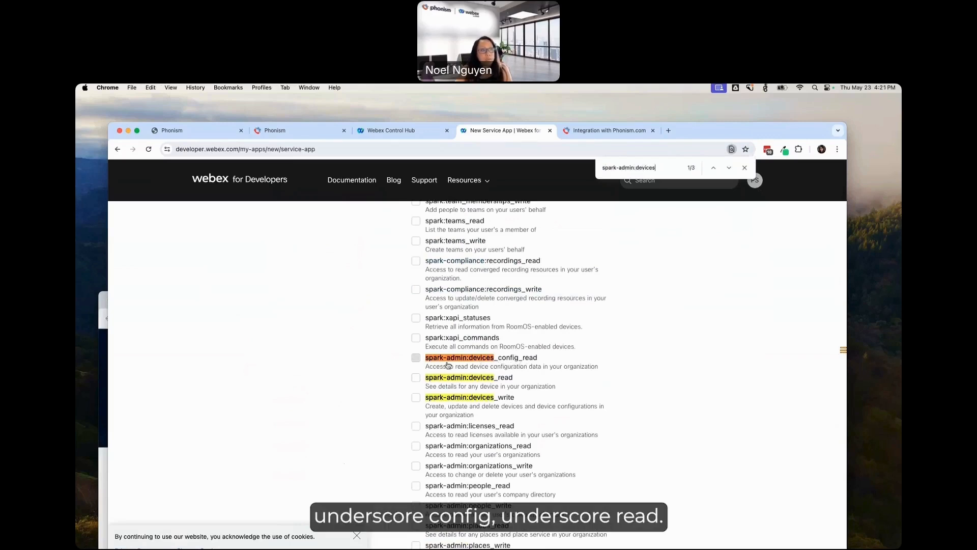
left_click(416, 358)
Step: Submit the completed form to add the new service app
scroll(584, 377, "down", 5)
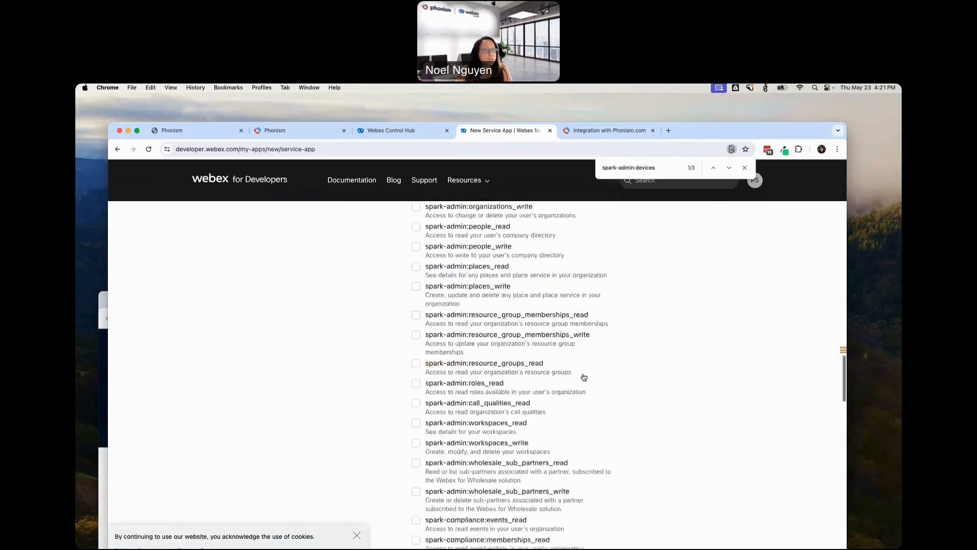
scroll(584, 378, "down", 10)
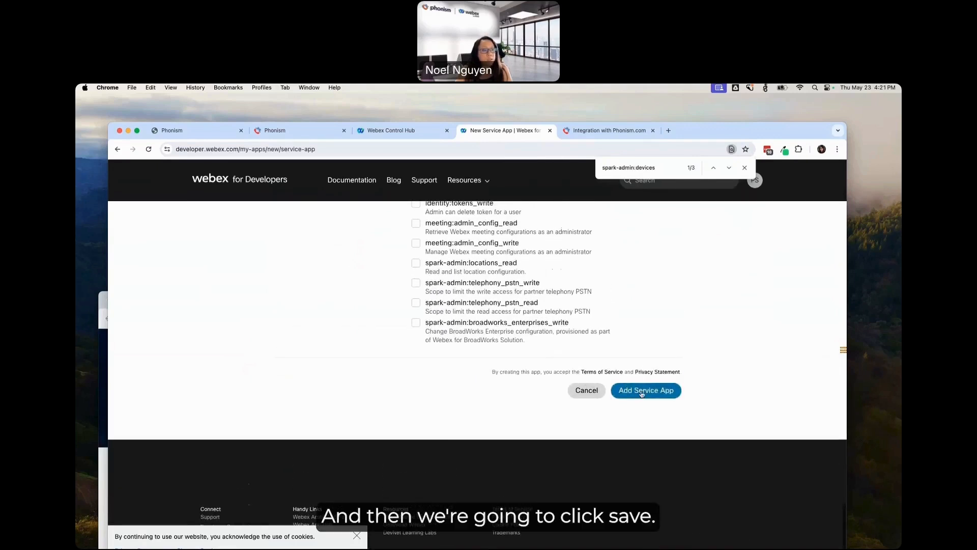
left_click(642, 392)
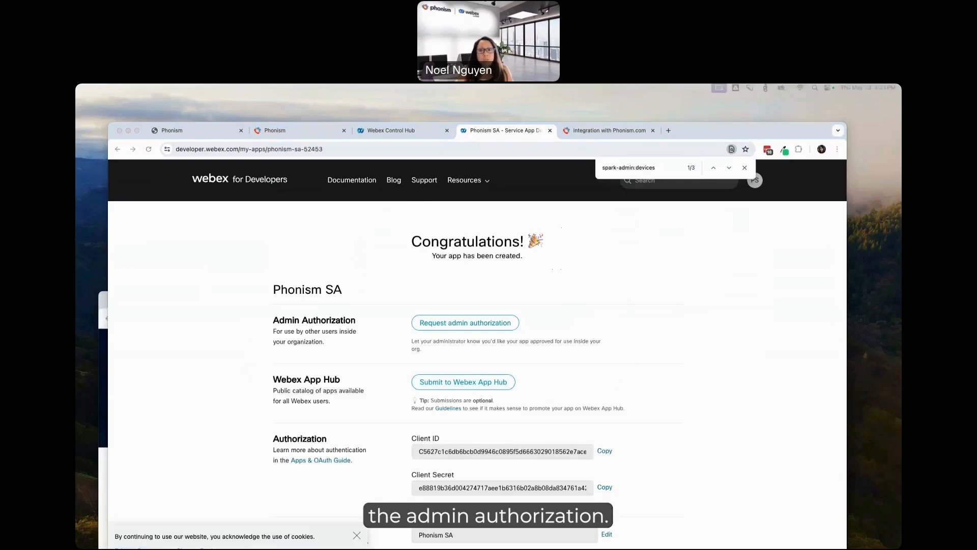
Step: Copy the new app's client ID and client secret, and request admin authorization for it
left_click(604, 452)
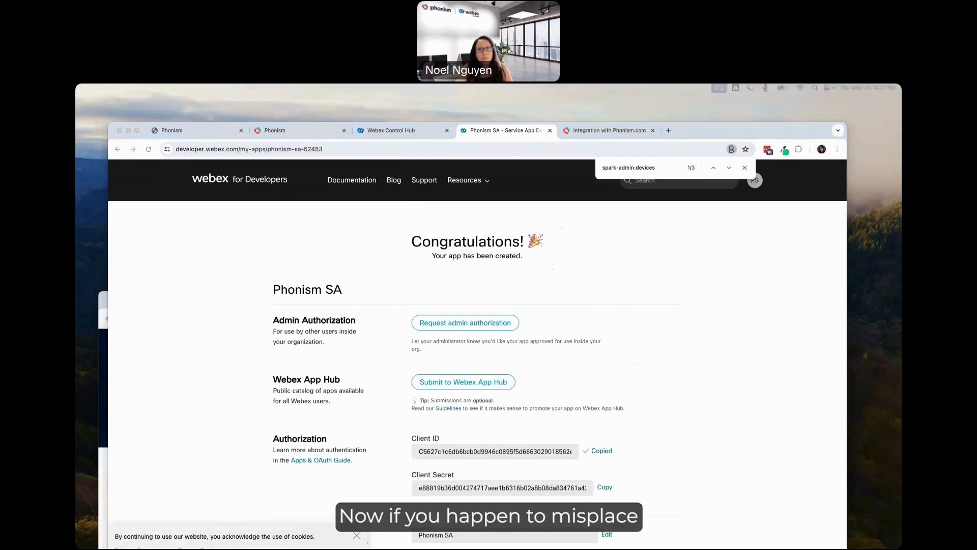
left_click(604, 487)
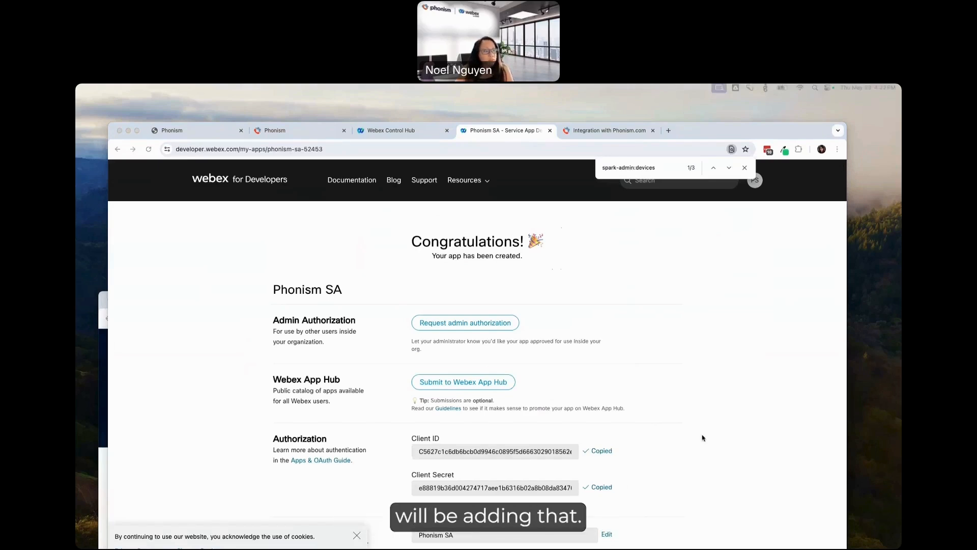
left_click(455, 328)
left_click(456, 328)
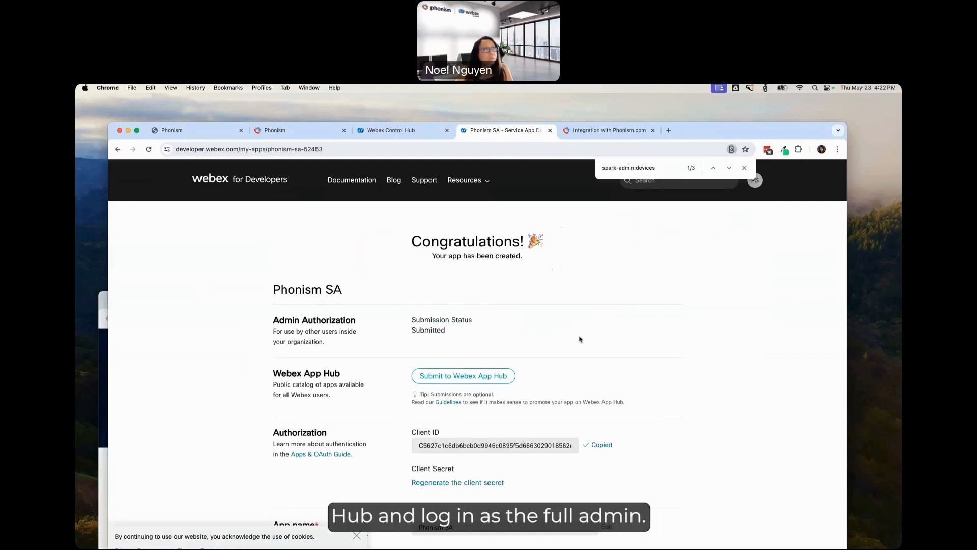
Step: Switch to Webex Control Hub, authorize the Phonism SA service app for the organization, and save the authorization
left_click(383, 131)
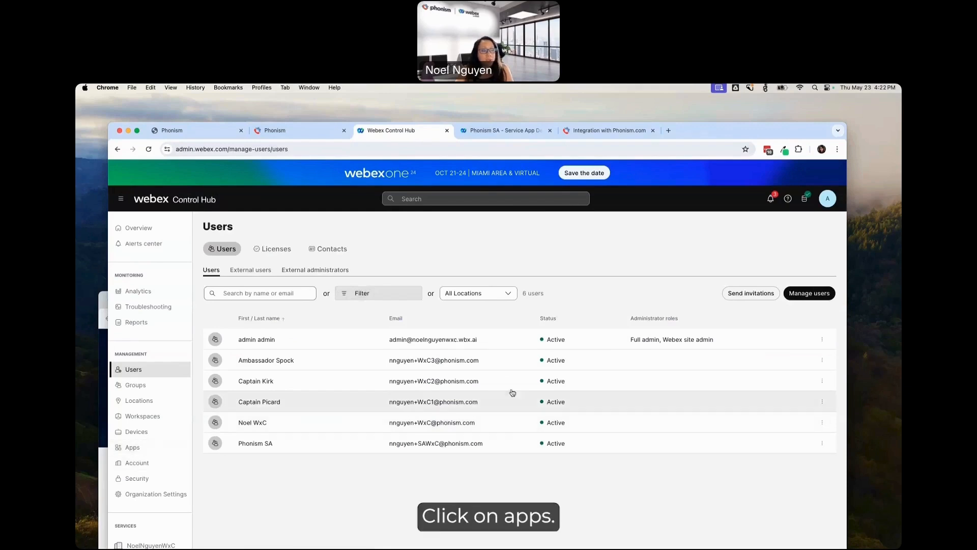
left_click(135, 452)
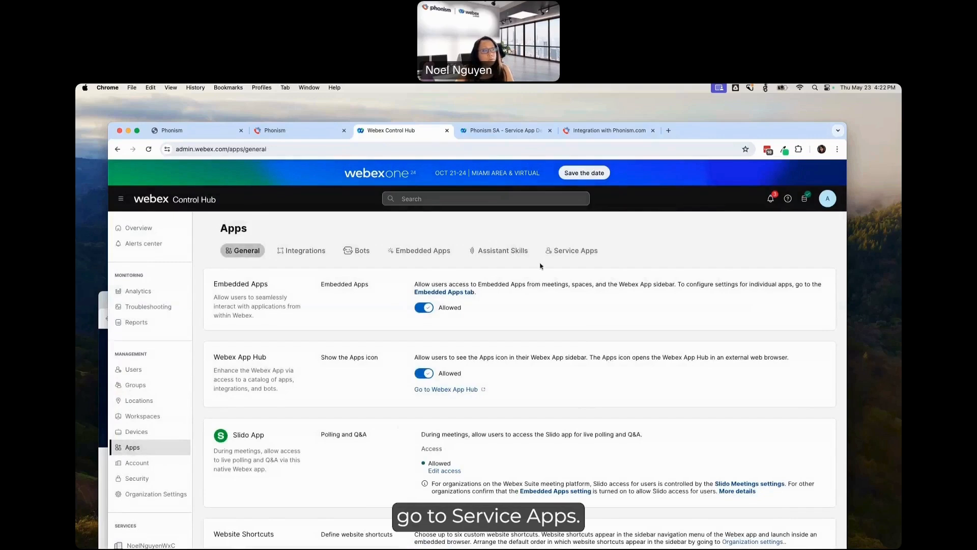
left_click(600, 253)
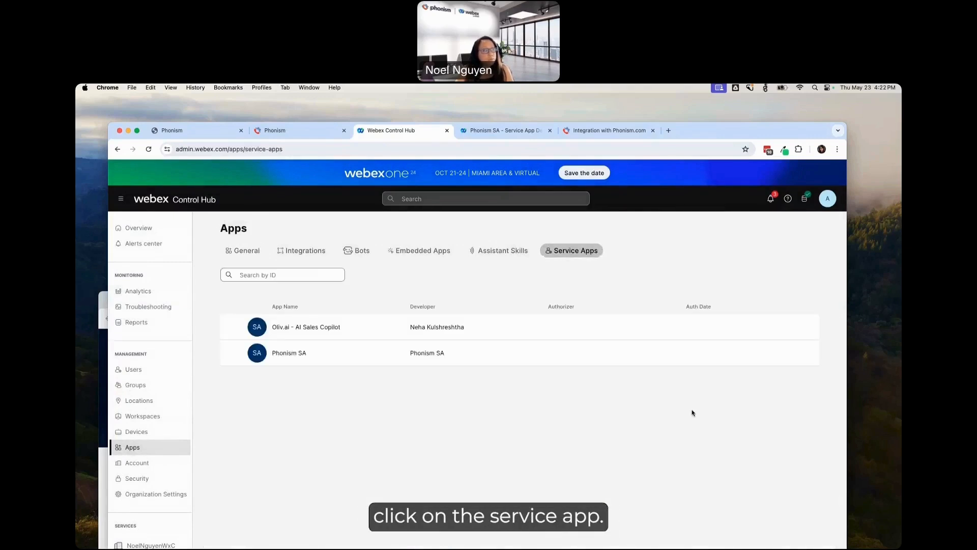
left_click(427, 357)
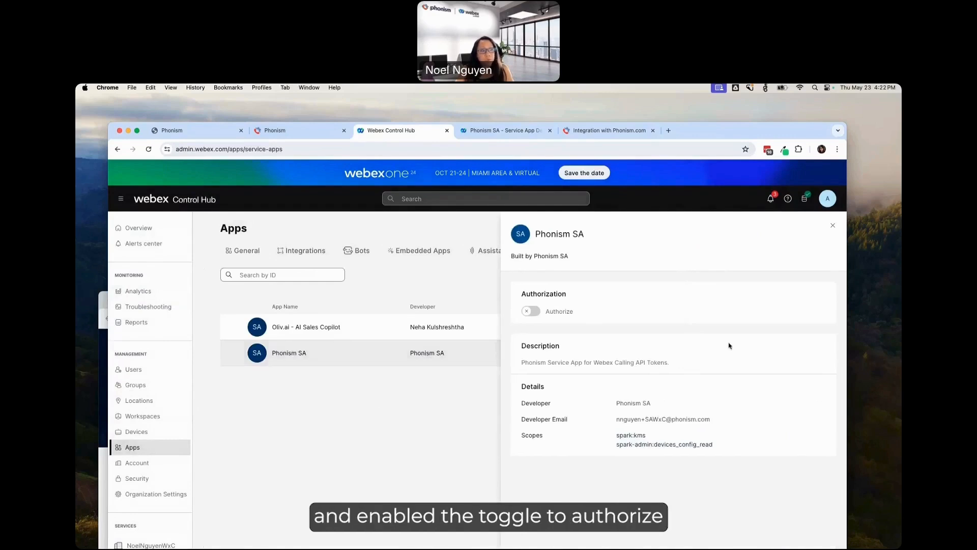
left_click(532, 312)
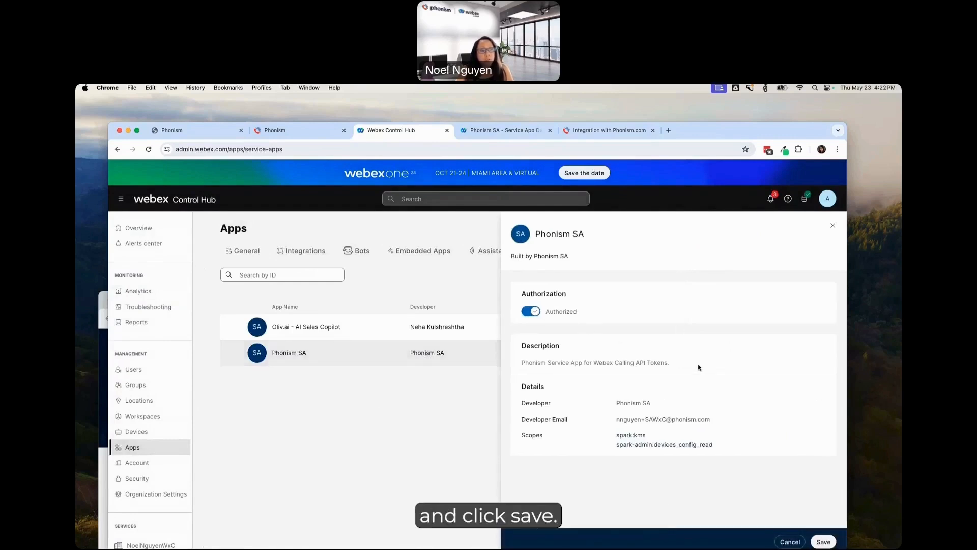
left_click(824, 542)
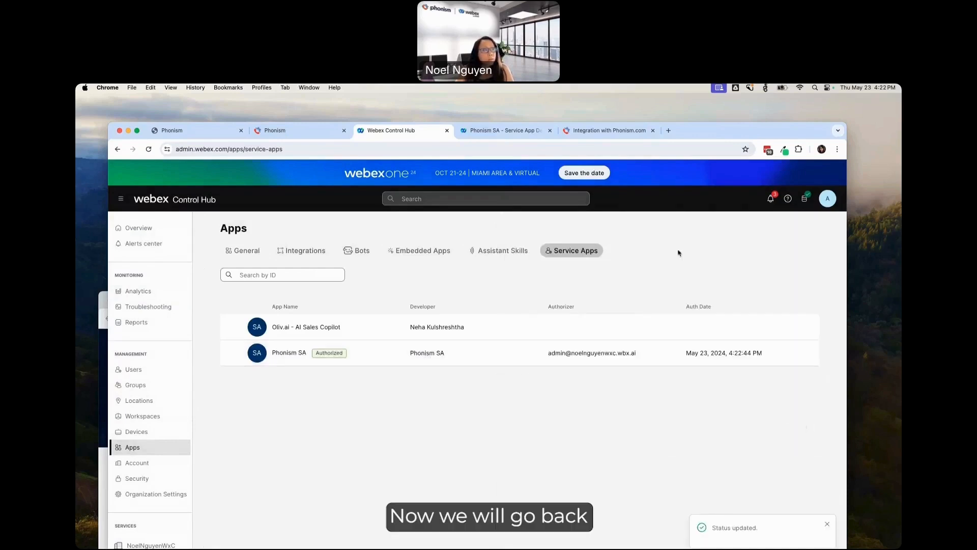
Step: Return to the Phonism SA page on Webex for Developers, reload it, and select the sandbox organization under Org Authorizations
left_click(520, 136)
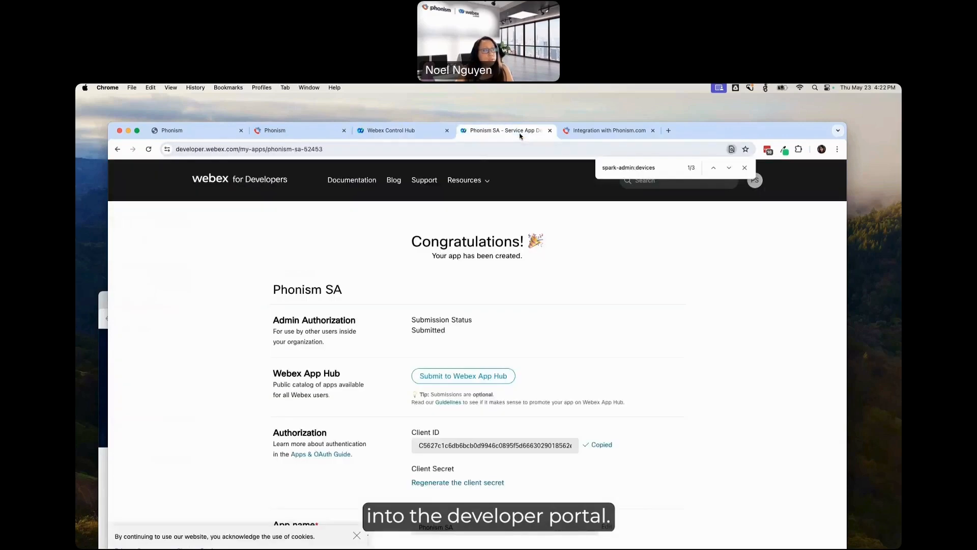
left_click(475, 150)
key("Return")
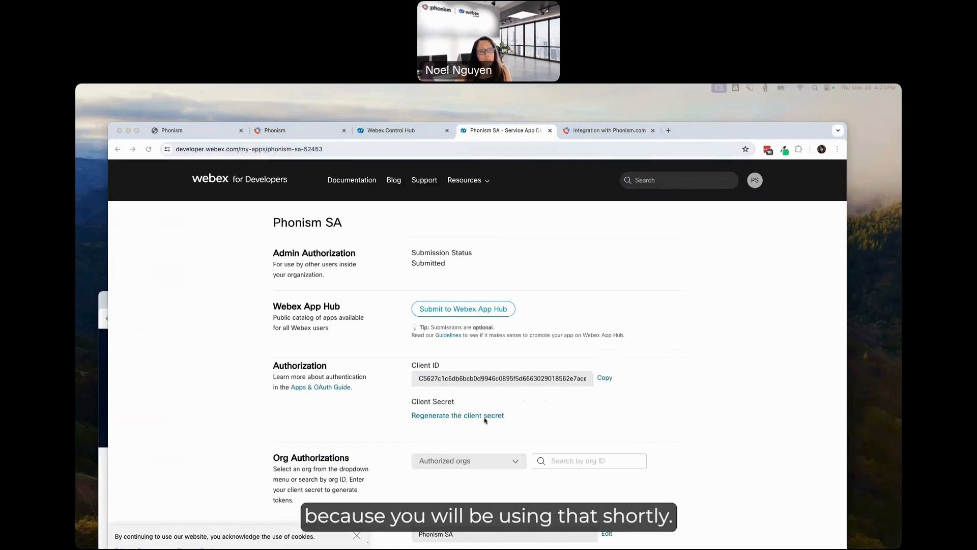
left_click(515, 463)
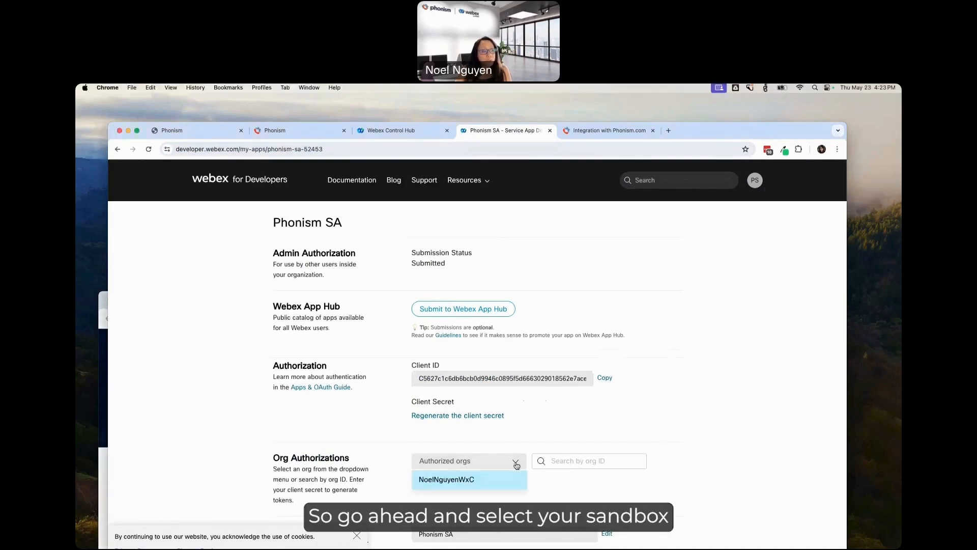
left_click(439, 482)
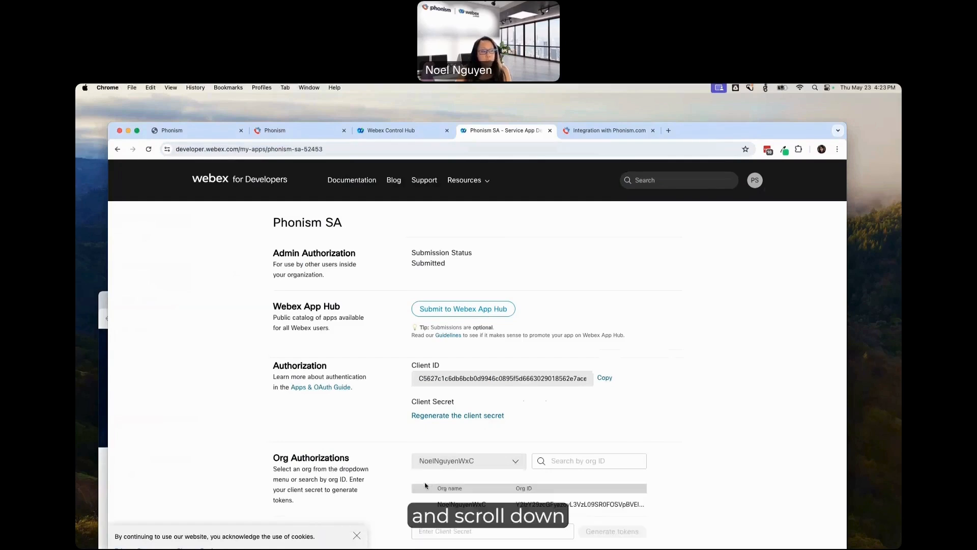
Step: Paste the client secret for the selected organization and generate its tokens
scroll(744, 458, "down", 5)
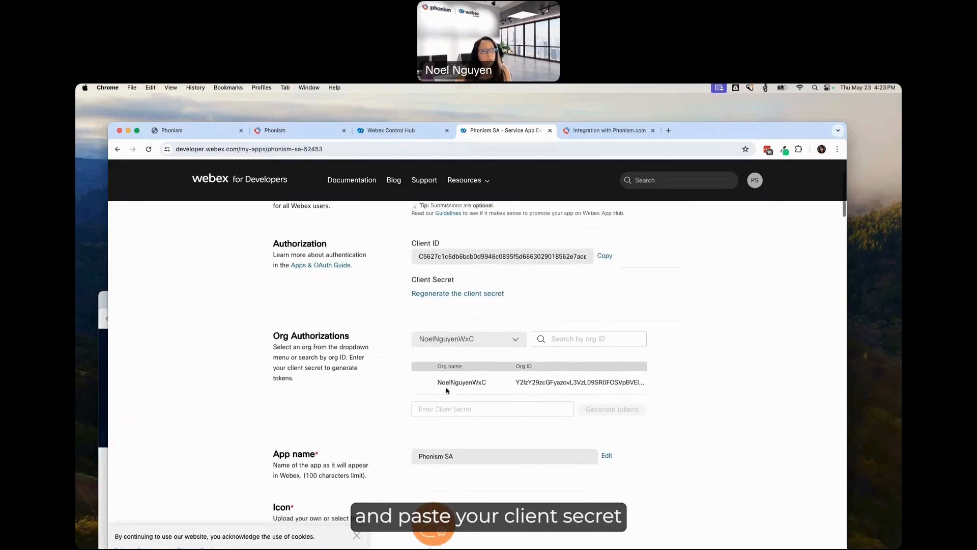
left_click(457, 408)
key("super+v")
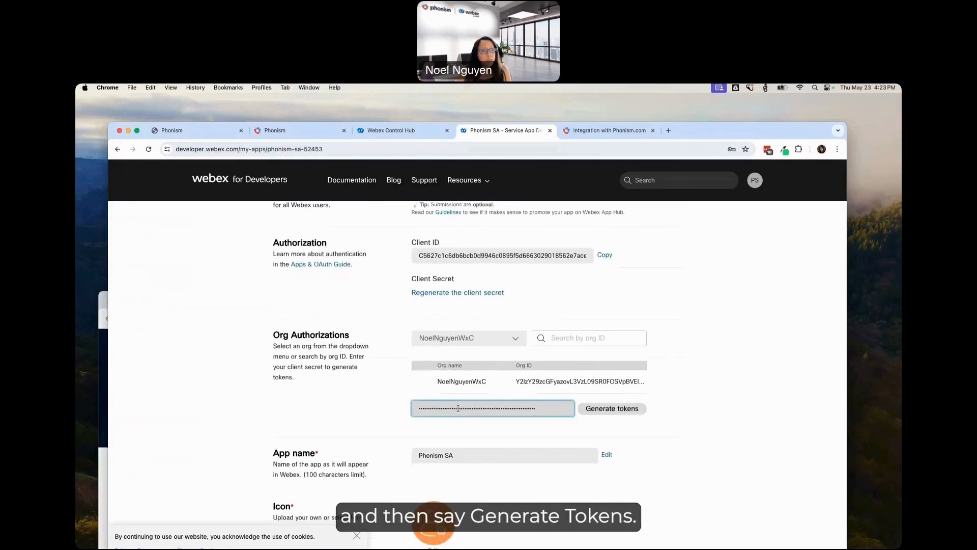
left_click(627, 412)
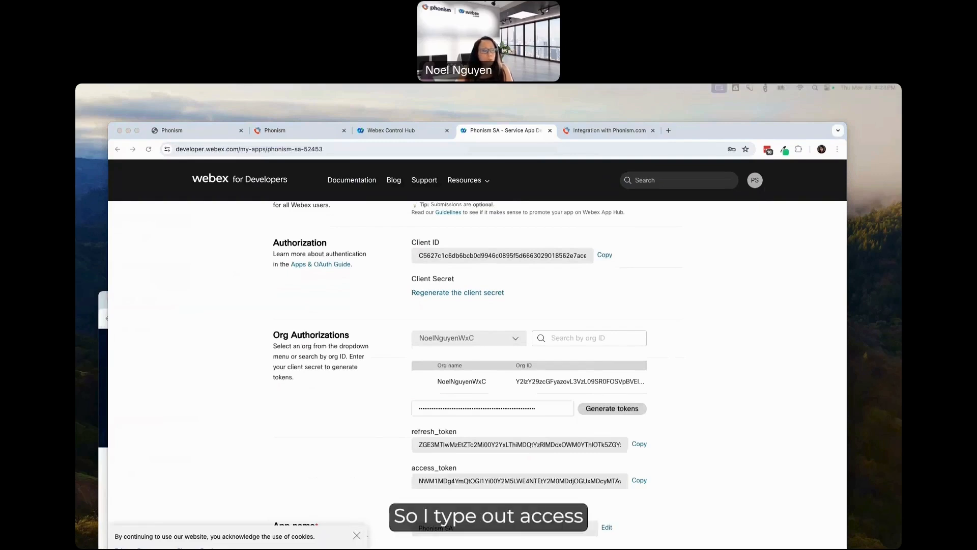
Step: Copy the generated access token and refresh token, and check the service app's remaining settings
left_click(640, 481)
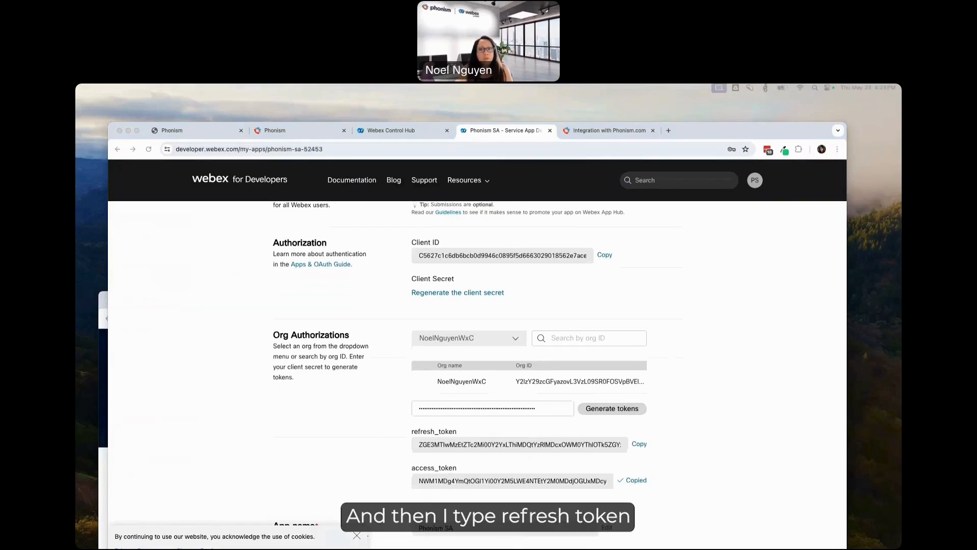
left_click(639, 444)
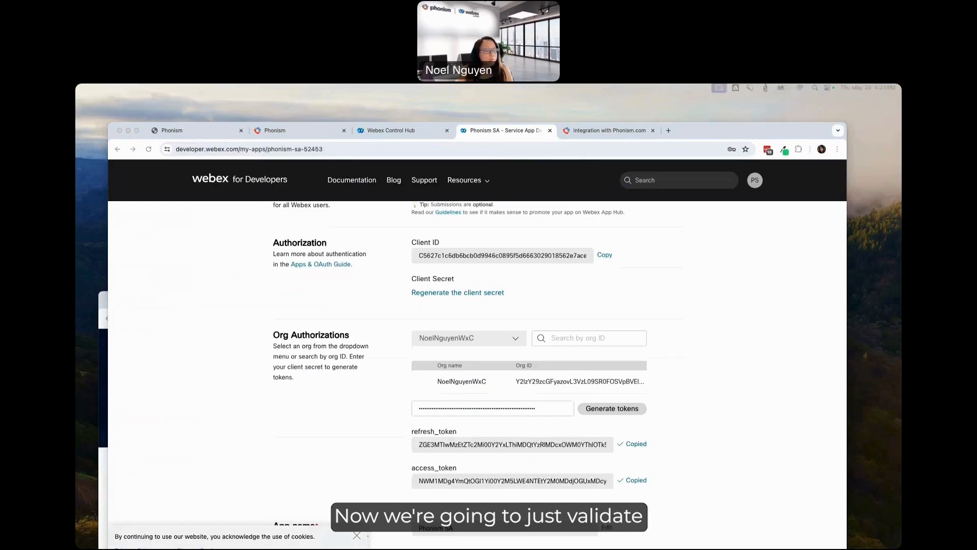
scroll(651, 396, "down", 10)
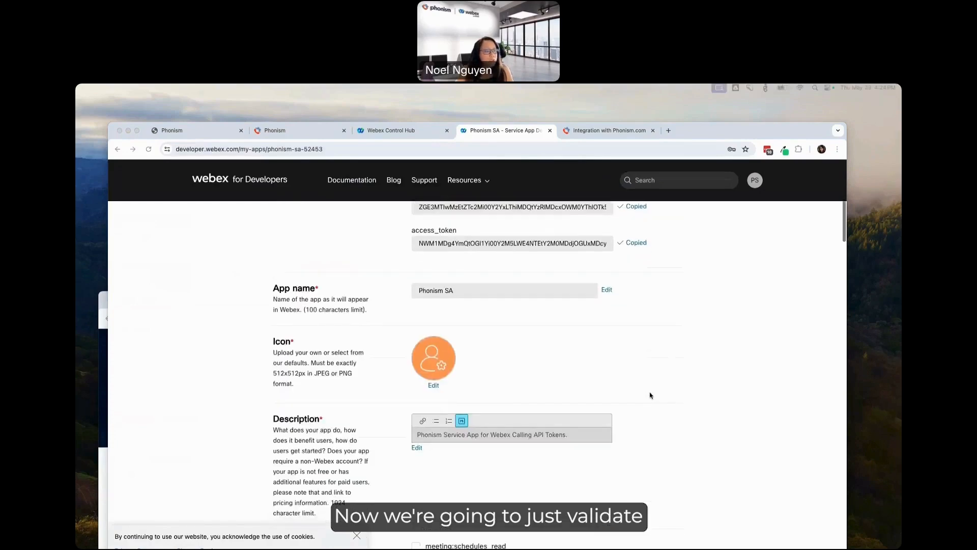
scroll(650, 395, "down", 20)
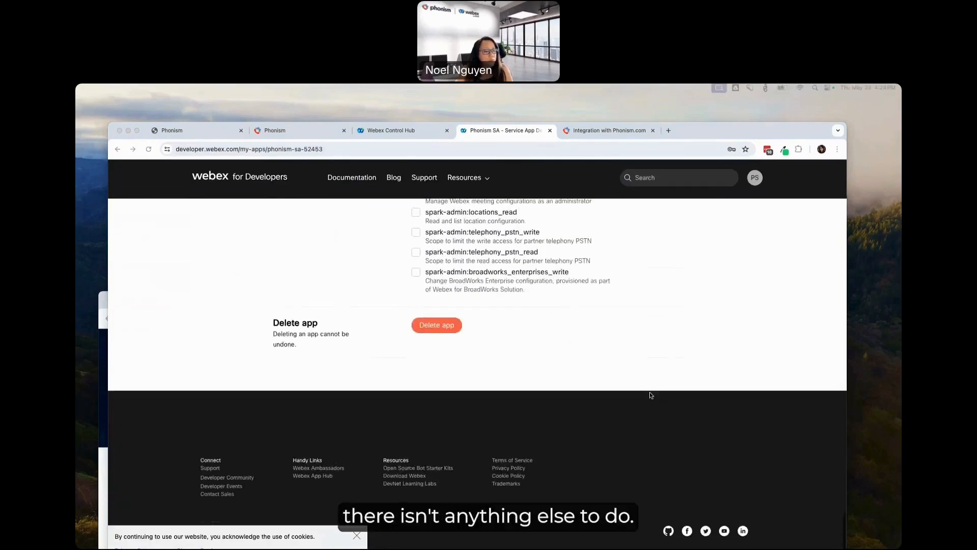
scroll(650, 396, "up", 10)
scroll(650, 395, "up", 20)
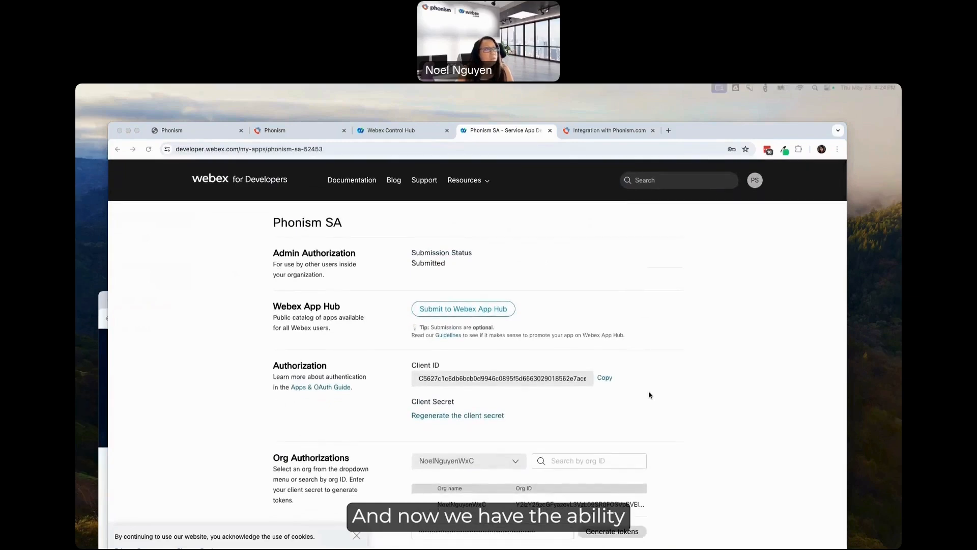
Step: Switch to the Phonism and Webex integration wizard, reload it, and check that the Phonism account is signed in
left_click(593, 131)
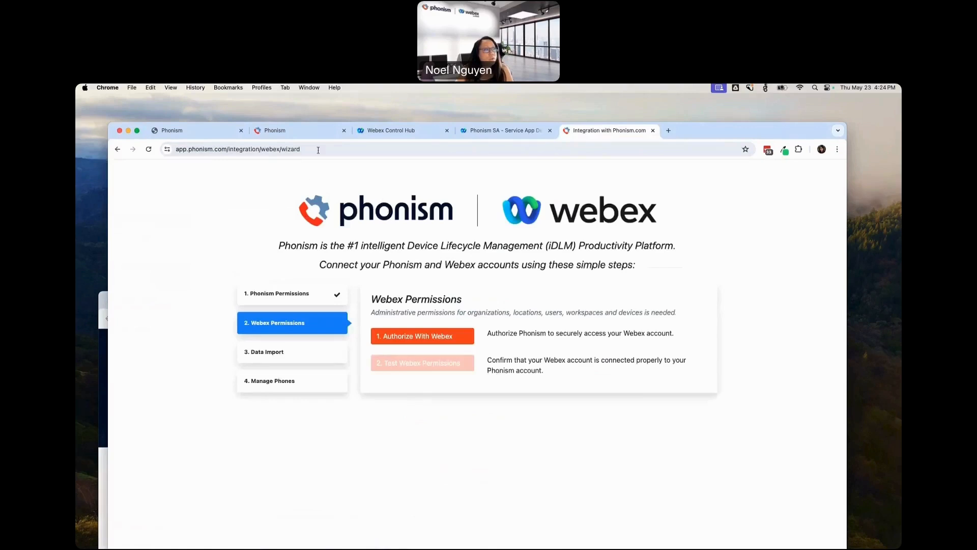
left_click(331, 148)
key("Return")
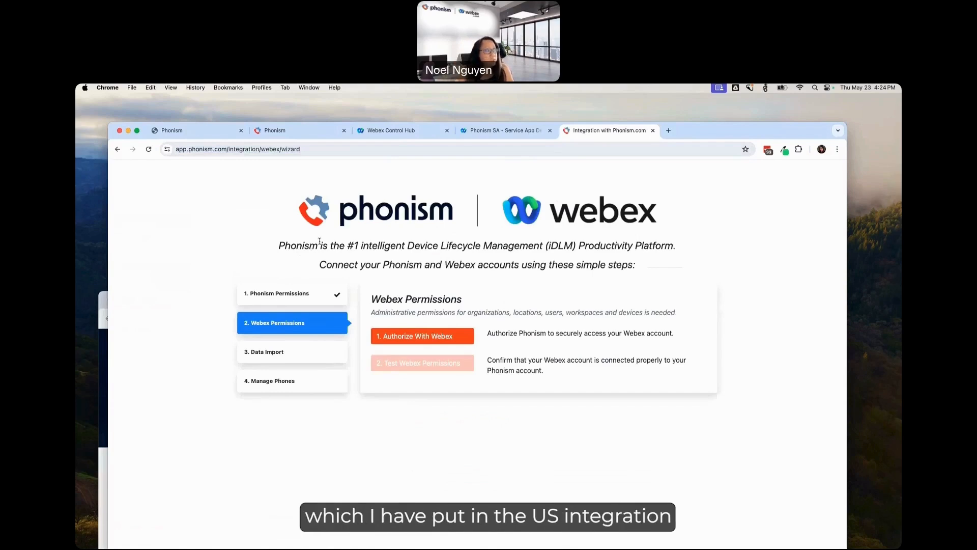
left_click(285, 133)
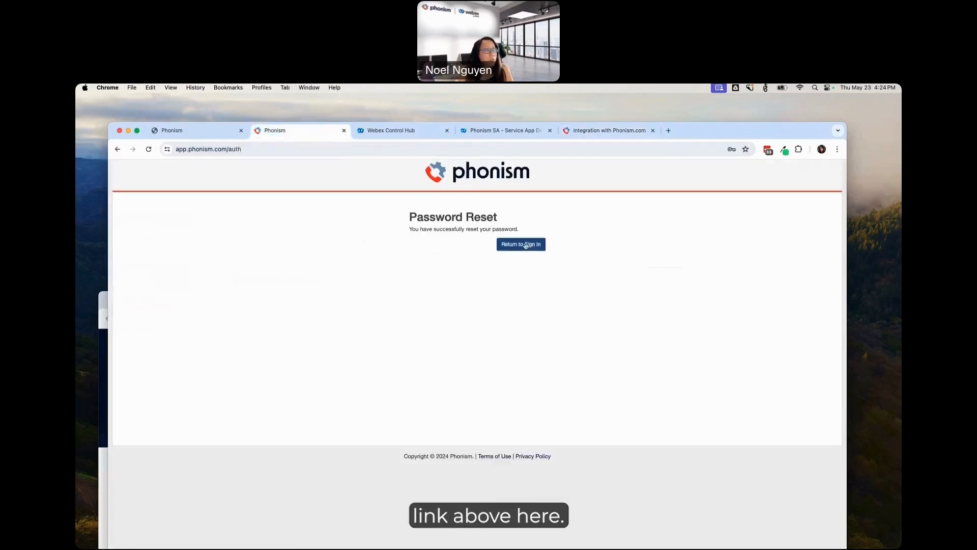
left_click(177, 135)
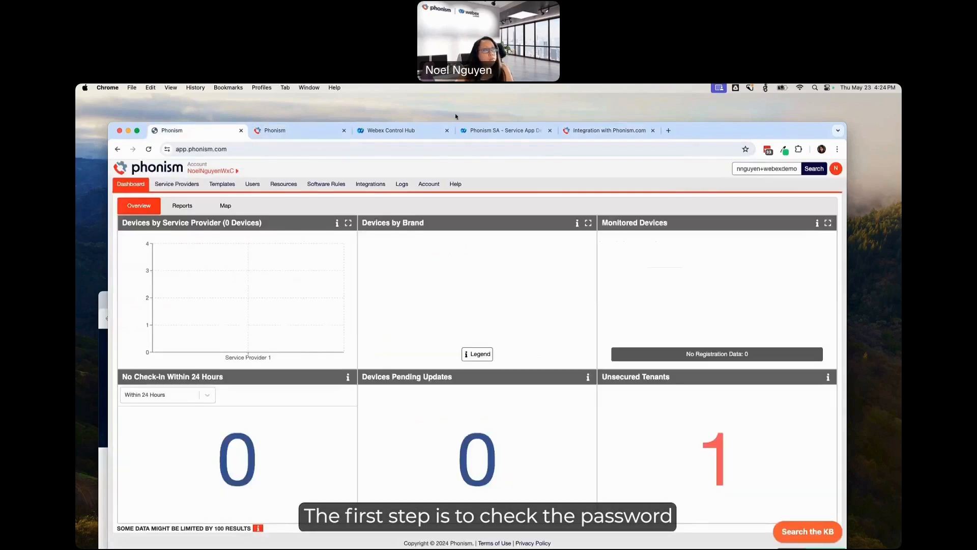
left_click(589, 135)
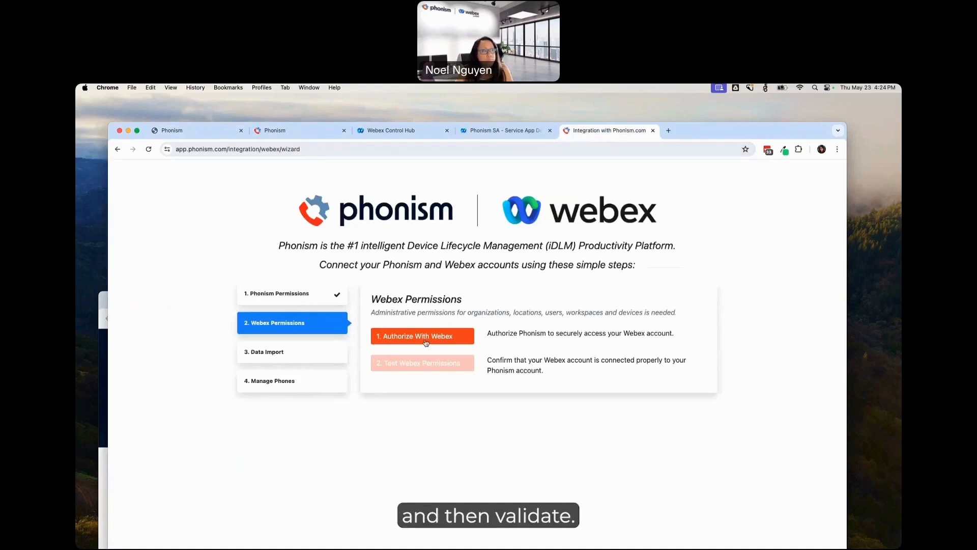
Step: Authorize Phonism with Webex using the saved administrator account, and test the Webex permissions
left_click(447, 341)
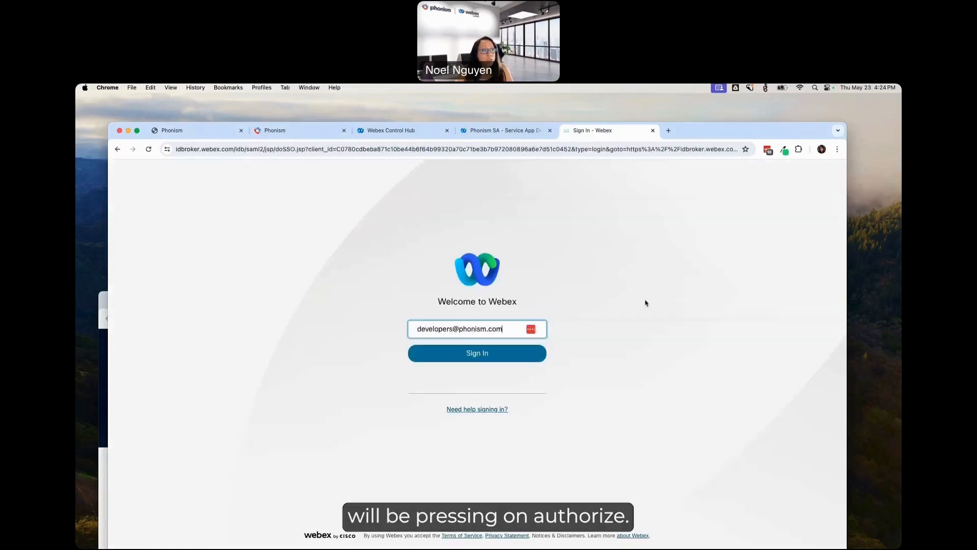
left_click_drag(508, 334, 400, 324)
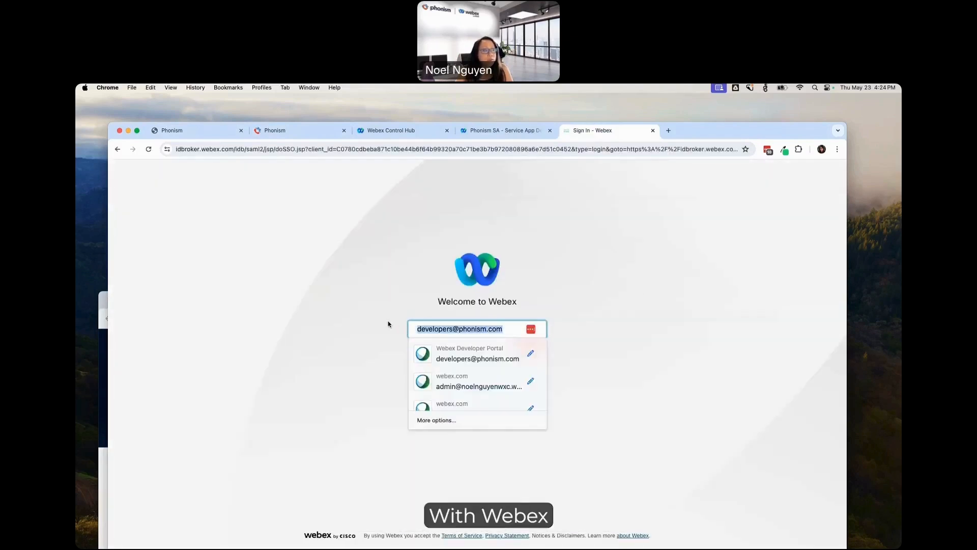
left_click(484, 385)
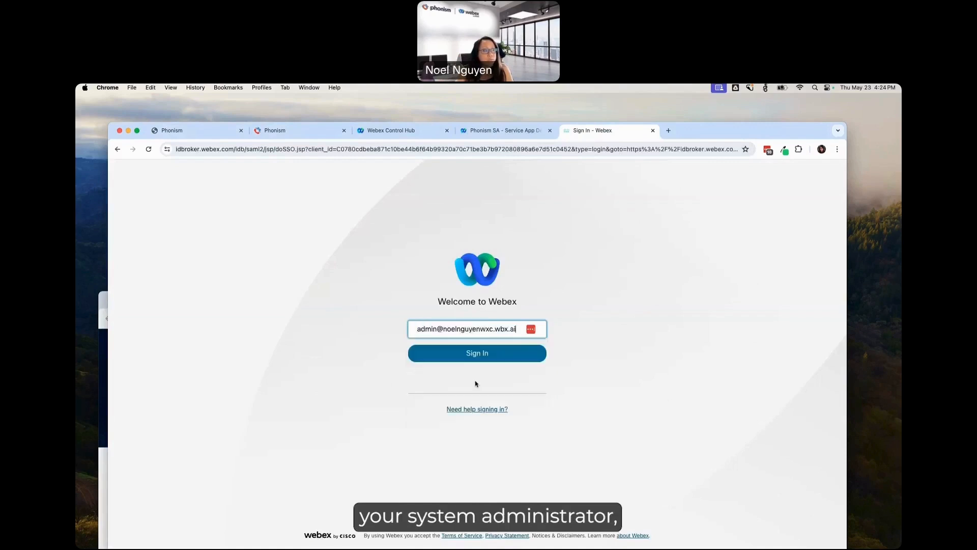
left_click(517, 359)
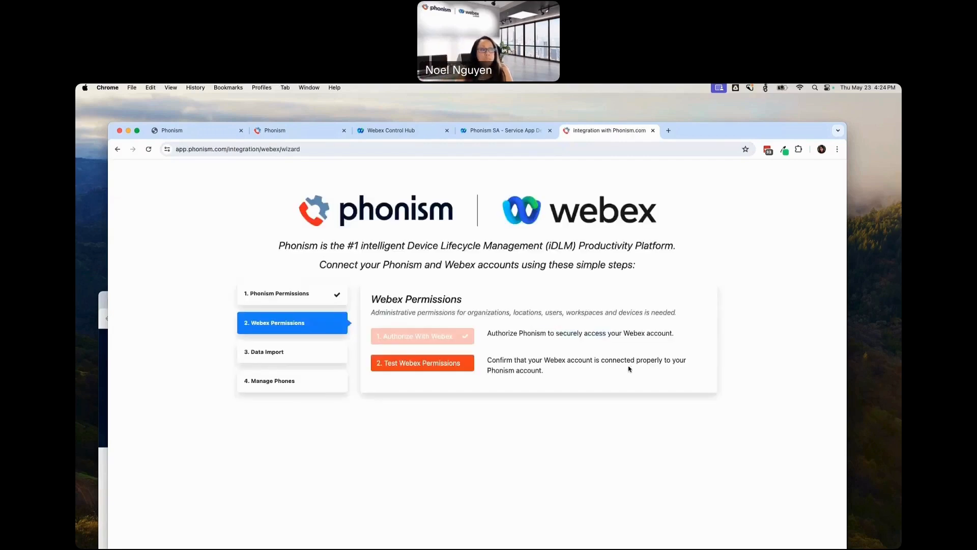
left_click(430, 366)
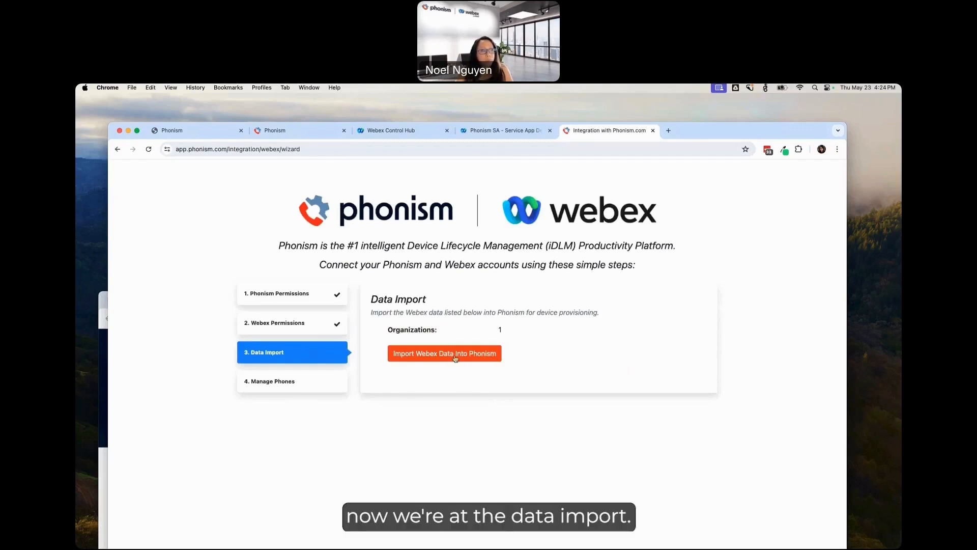
Step: Import the Webex data into Phonism and start managing devices with the Full sync type
left_click(493, 356)
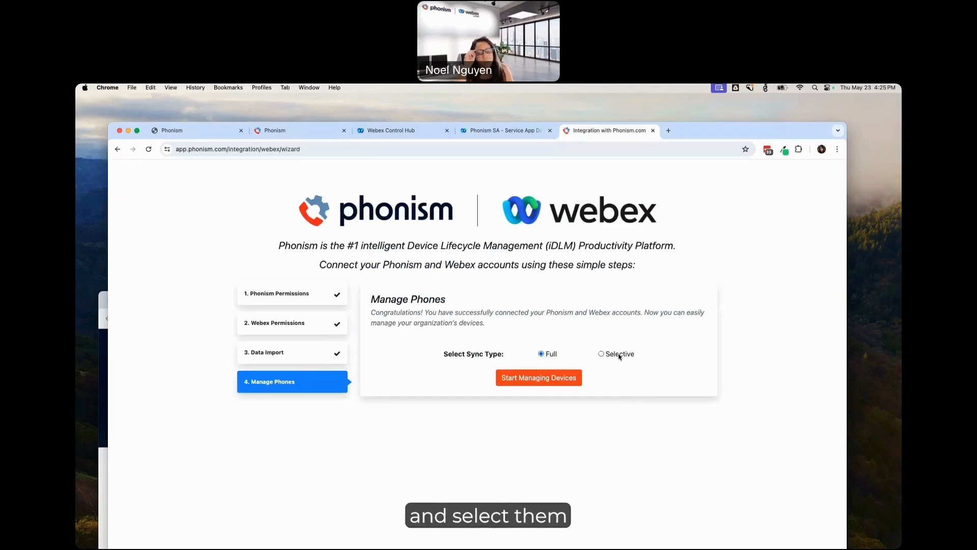
left_click(550, 379)
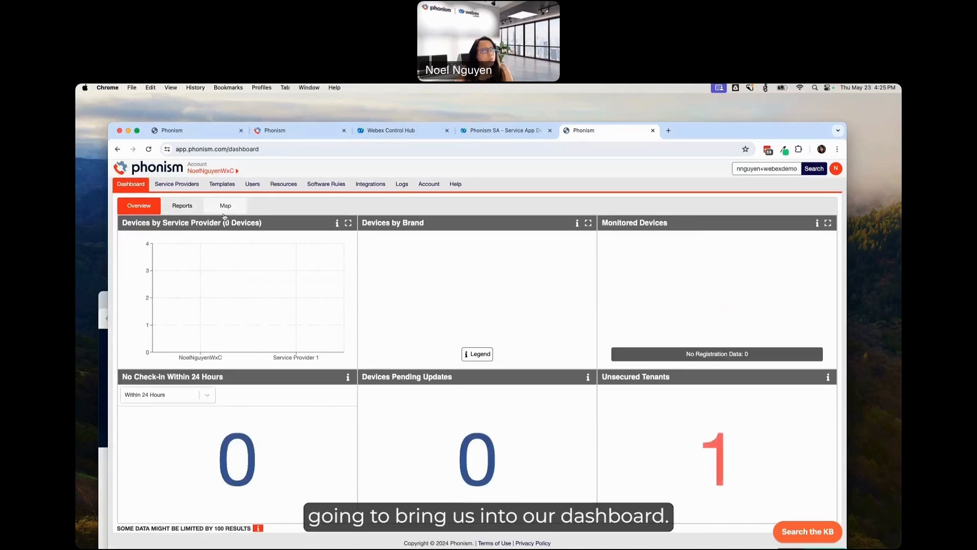
Step: Navigate to the Webex enterprise under the imported service provider and open its Webex integration for editing
left_click(236, 172)
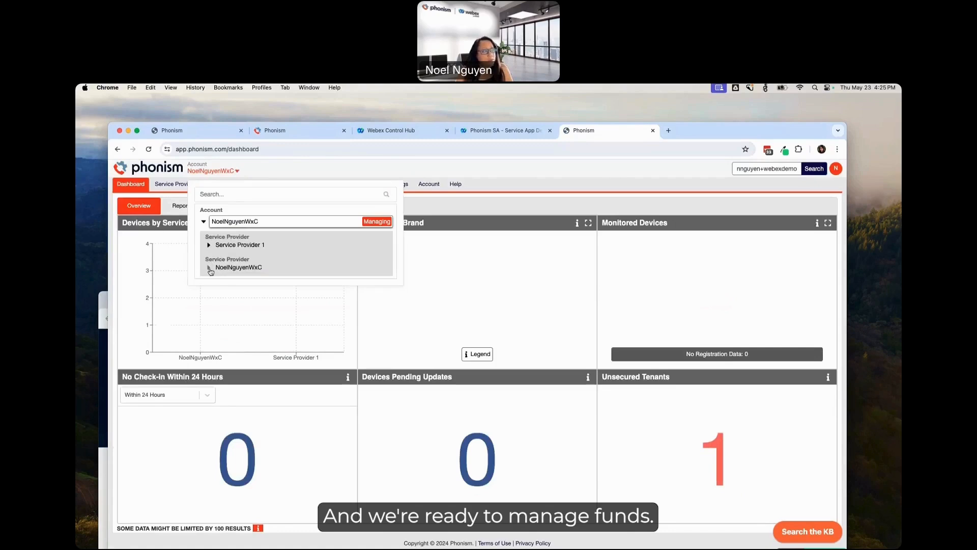
mouse_move(214, 270)
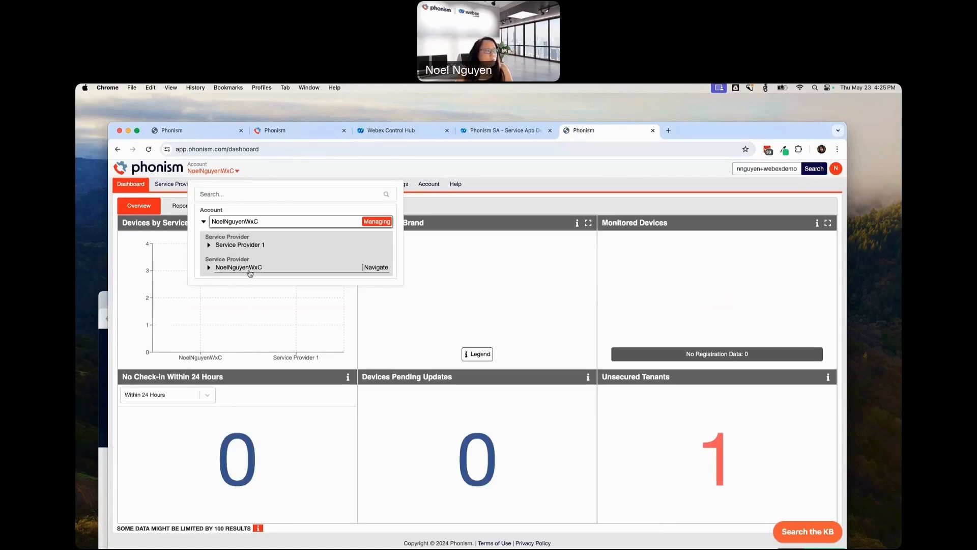
left_click(208, 267)
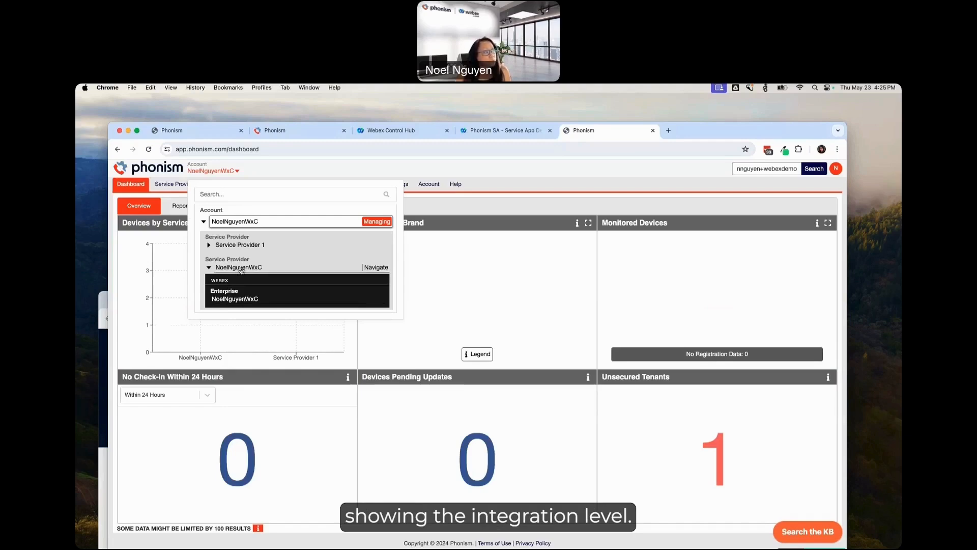
left_click(237, 301)
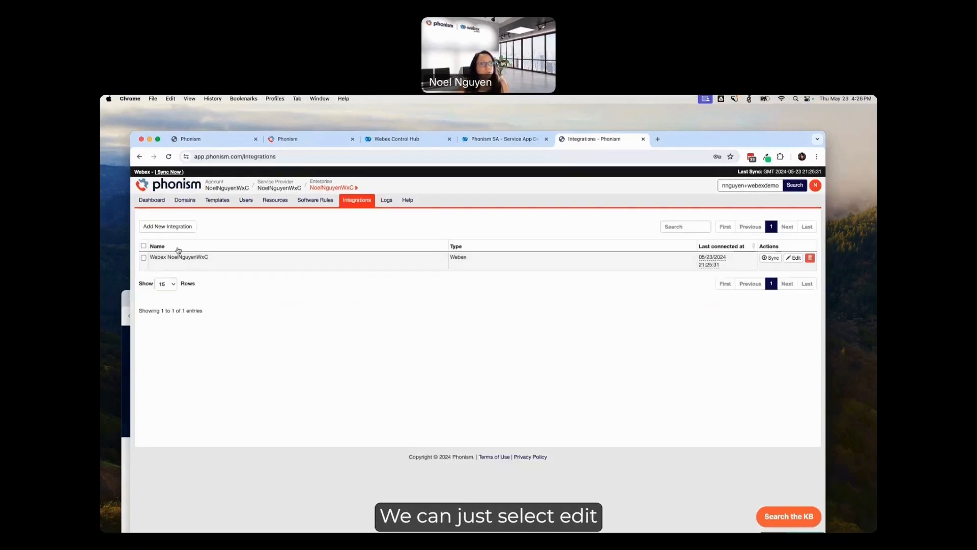
left_click(798, 260)
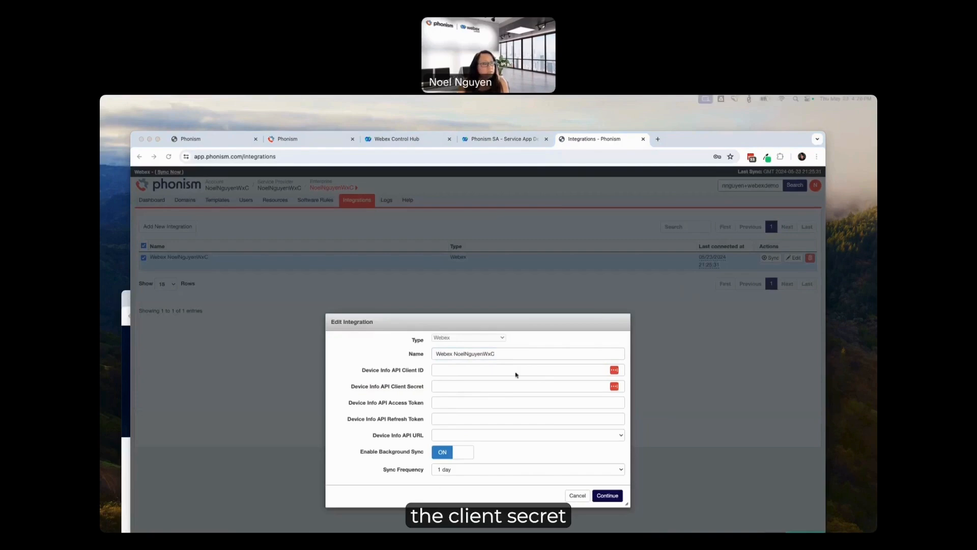
Step: Paste the Device Info API client ID, client secret, access token and refresh token into the Webex integration
left_click(506, 371)
key("super+v")
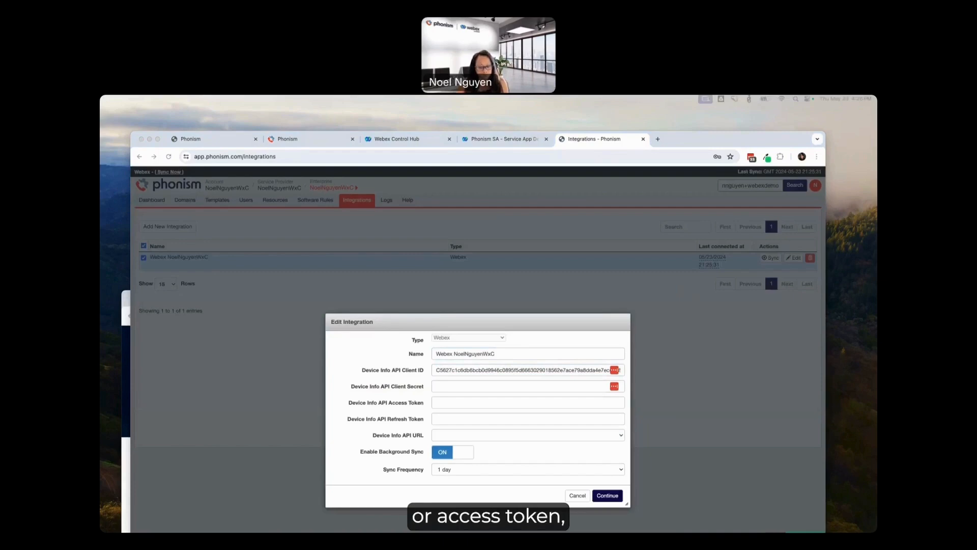
left_click(456, 385)
left_click(499, 461)
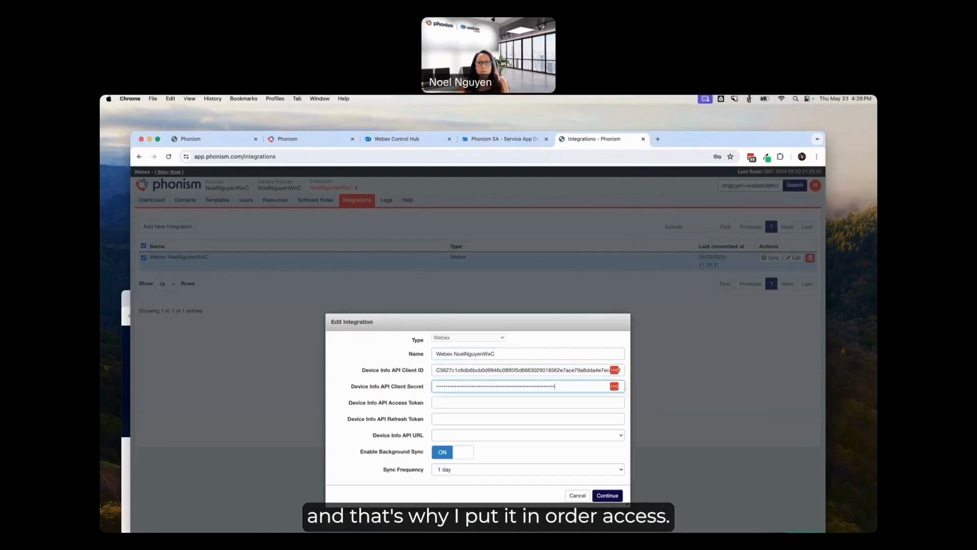
left_click(448, 403)
key("super+v")
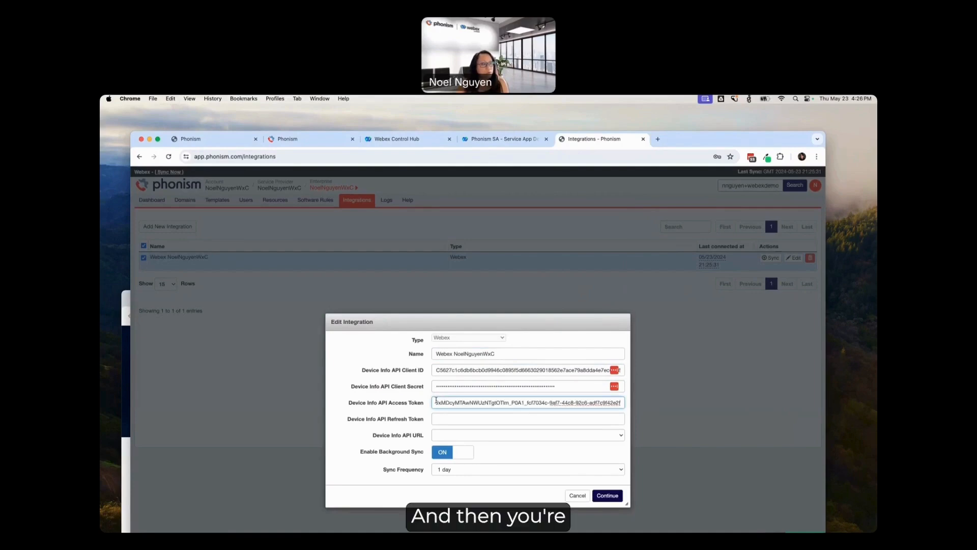
key("super+Tab")
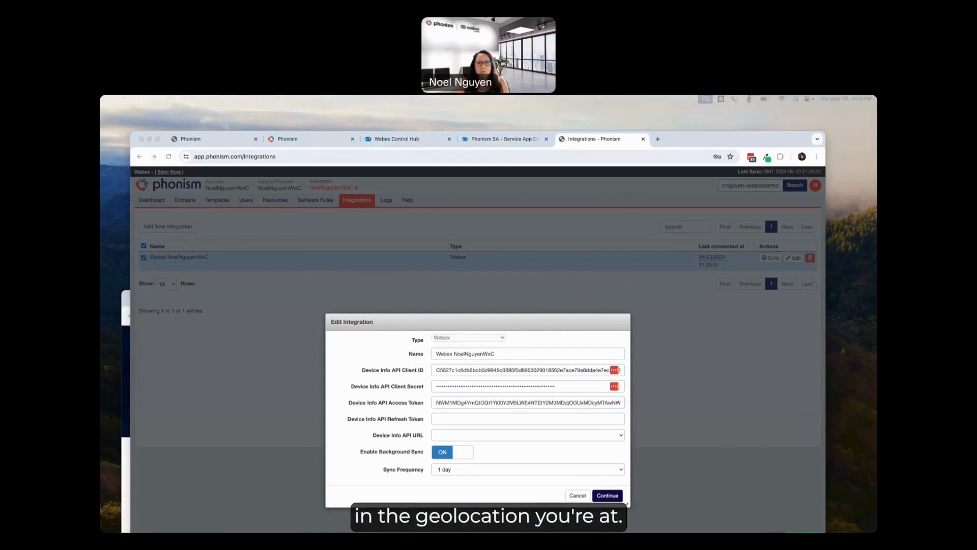
left_click(471, 422)
key("super+v")
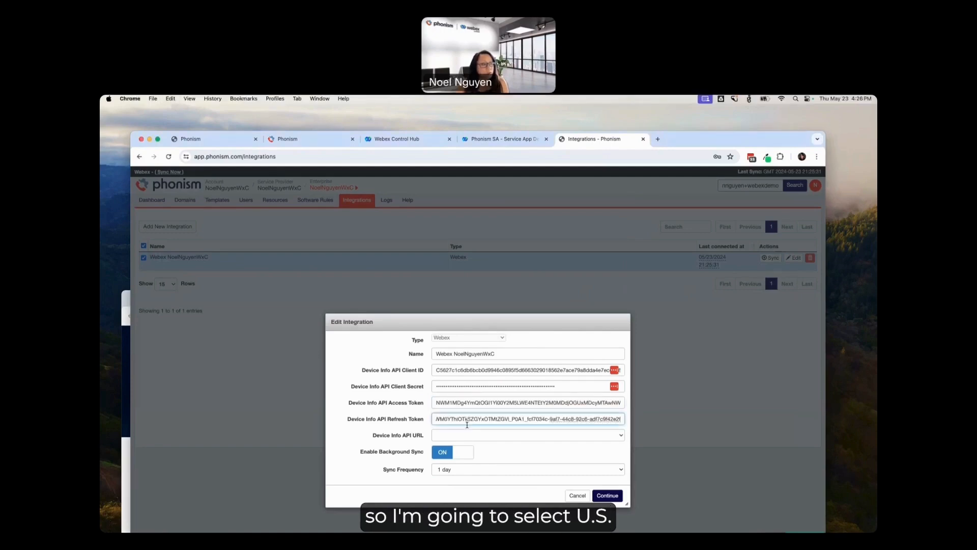
Step: Set the Device Info API URL to the US endpoint, keep the sync frequency at 1 day, and save the integration
left_click(564, 437)
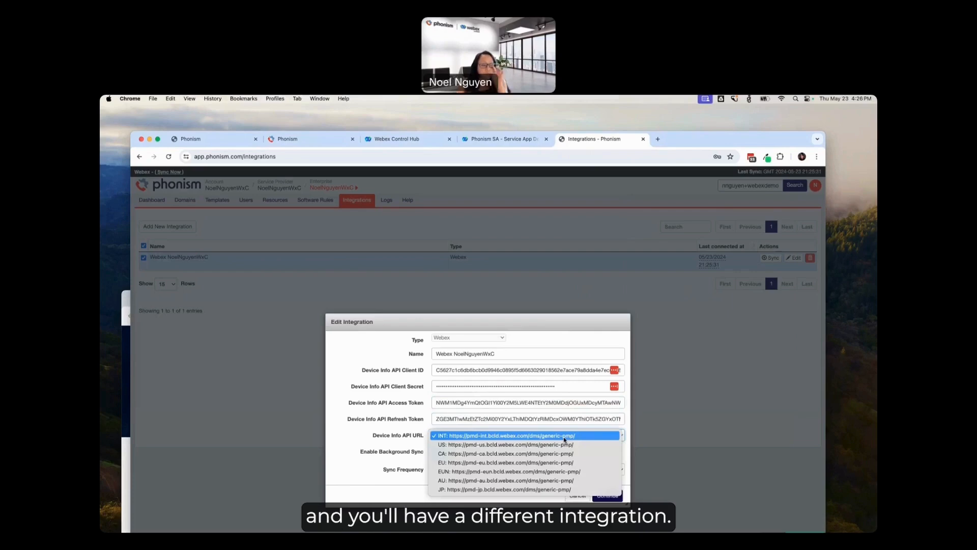
left_click(534, 445)
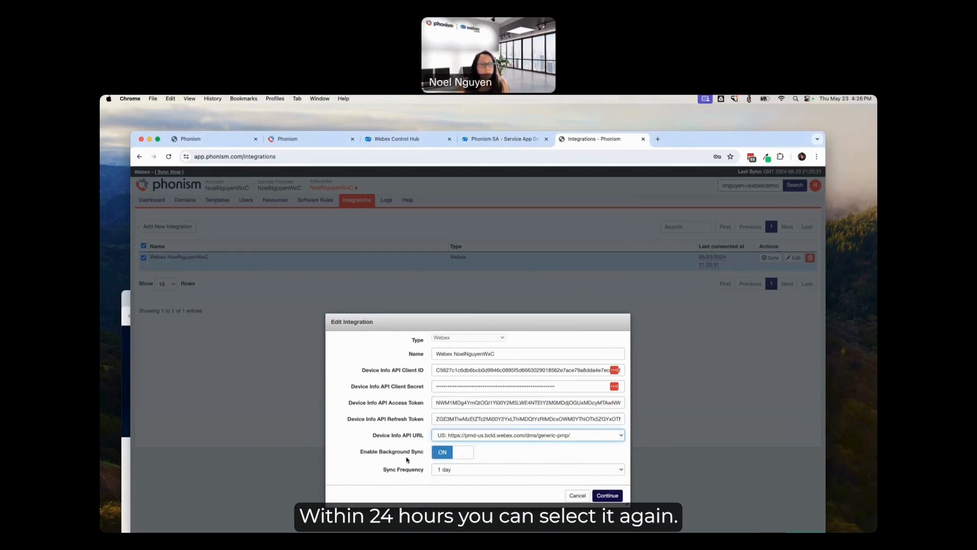
left_click(622, 470)
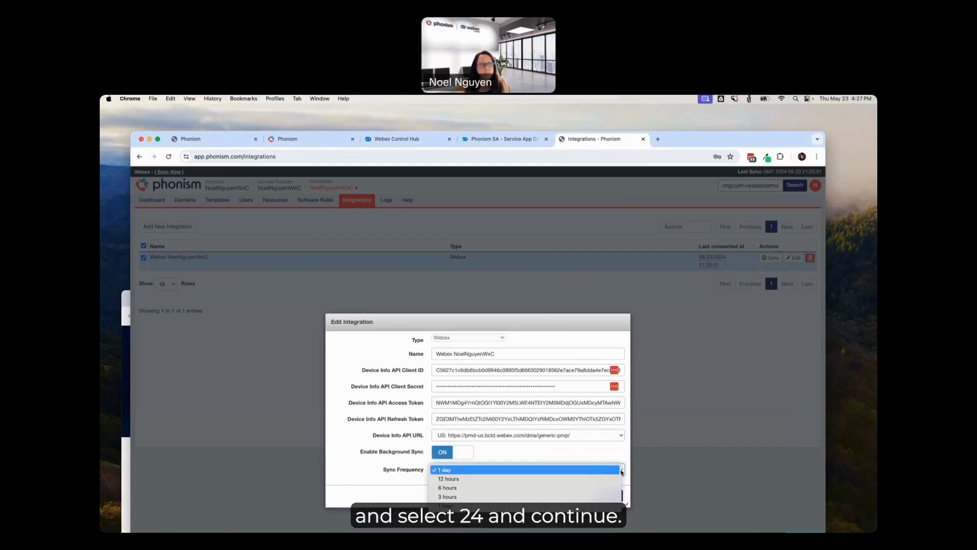
left_click(588, 471)
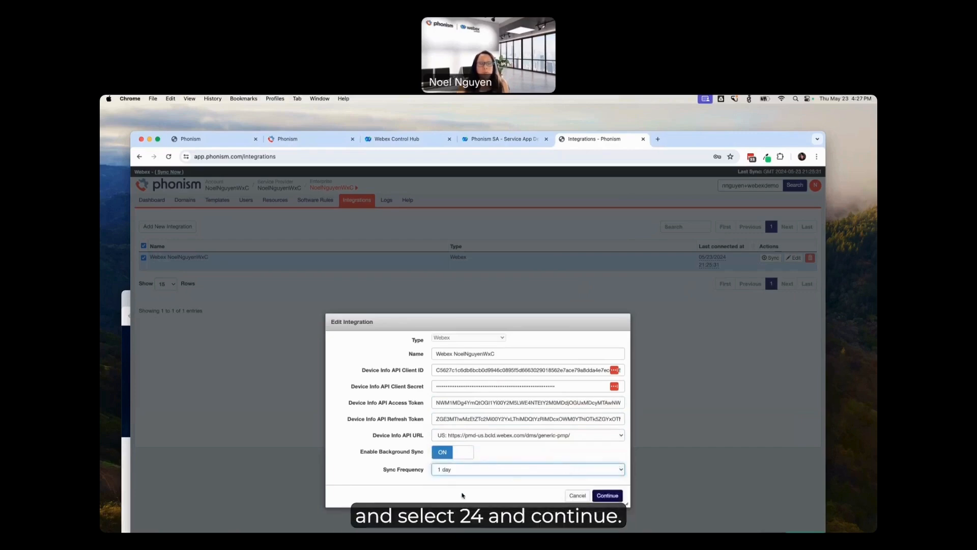
left_click(611, 496)
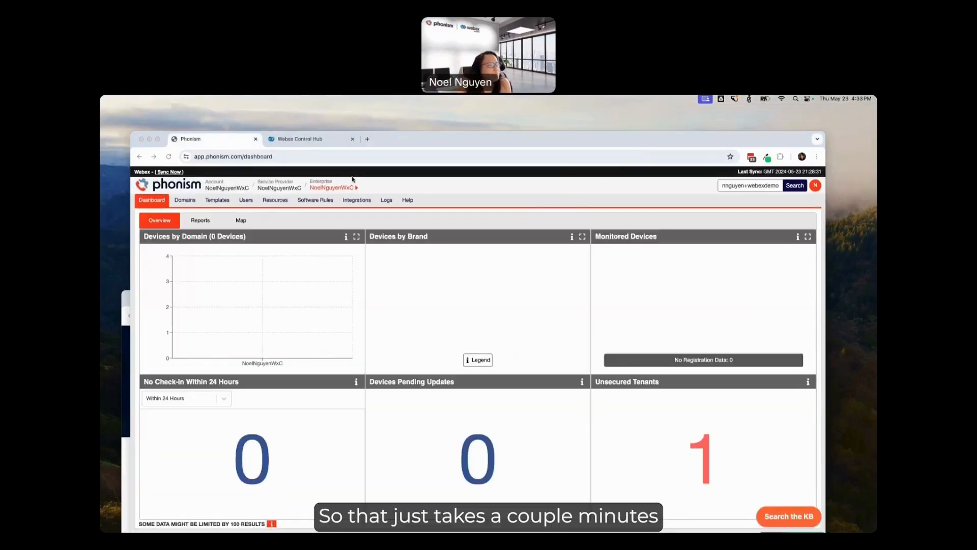
Step: Reload the dashboard, check the Webex integration's last connection and saved details without changing them, and view the enterprise's templates
left_click(292, 158)
key("Return")
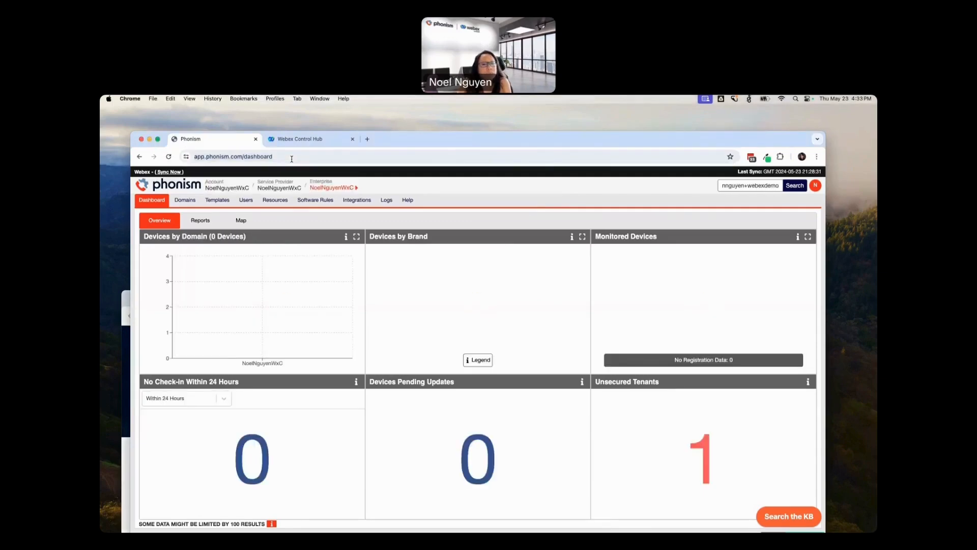
left_click(363, 201)
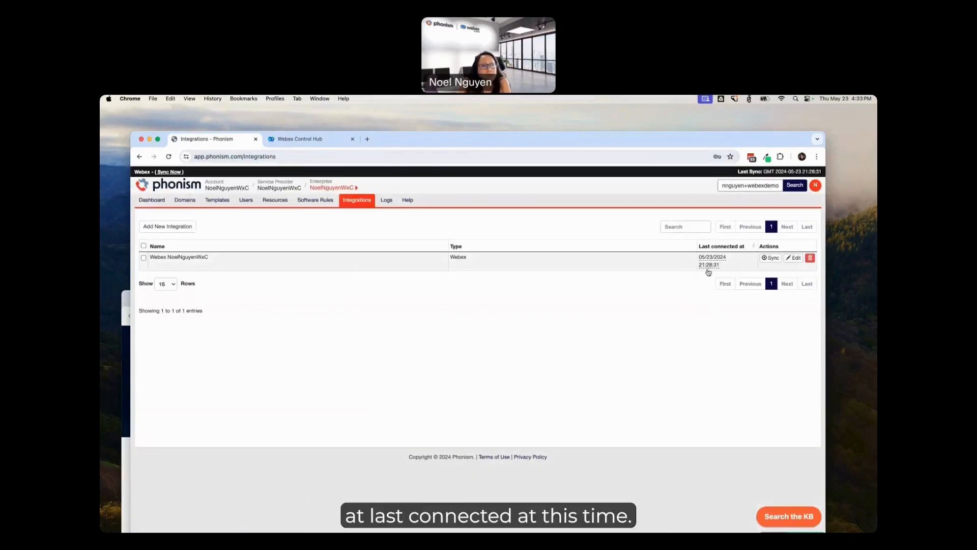
left_click(795, 259)
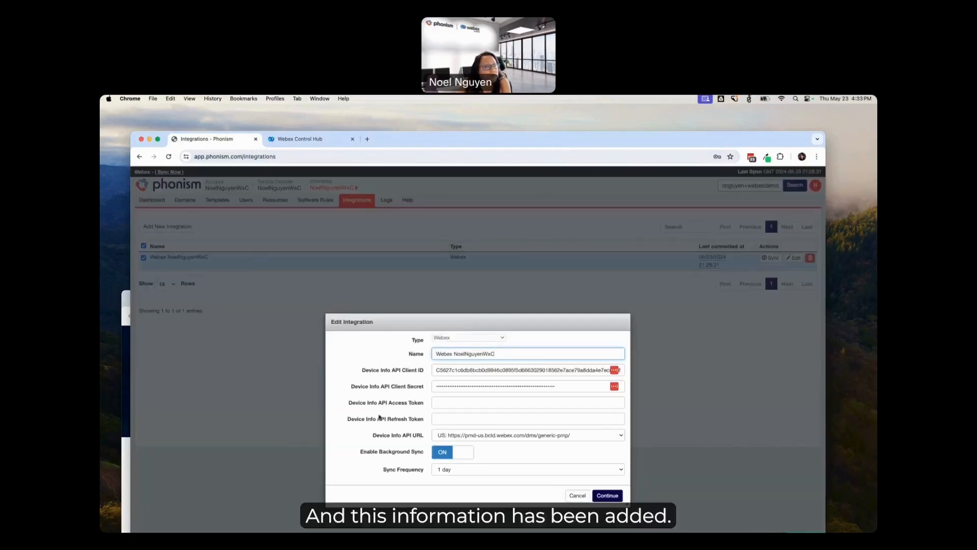
left_click(579, 498)
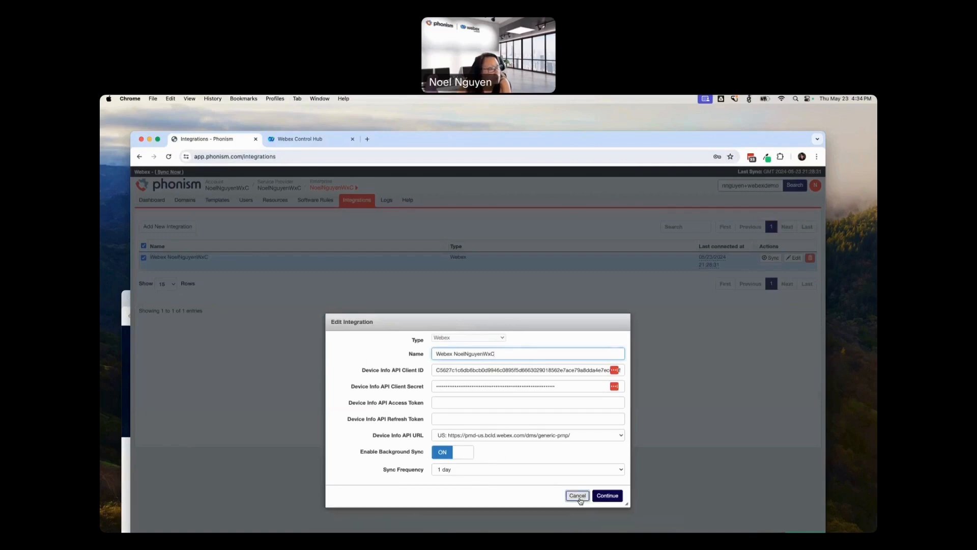
left_click(221, 201)
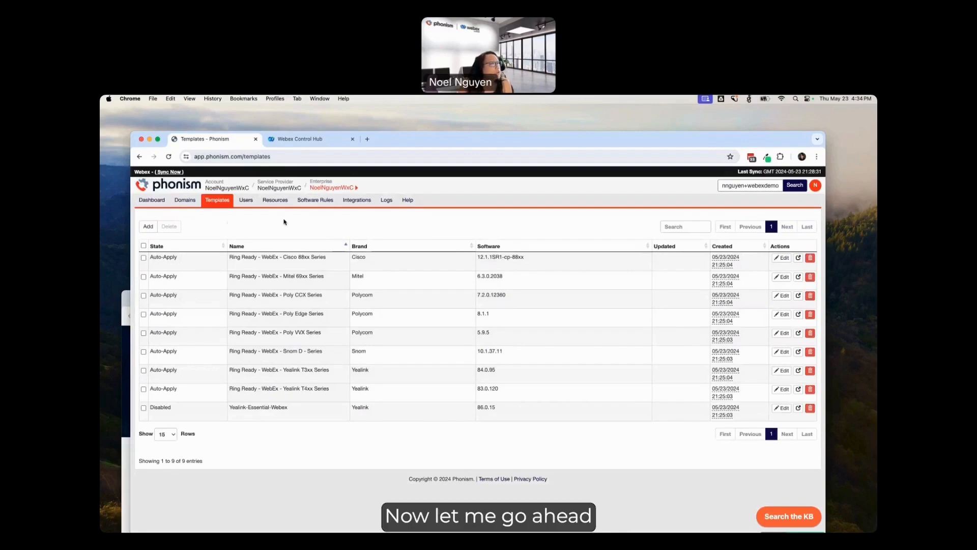
Step: In the account-level redirect services, fill in the Yealink RPS username phonism_rps and the RPS password, and save them
left_click(224, 190)
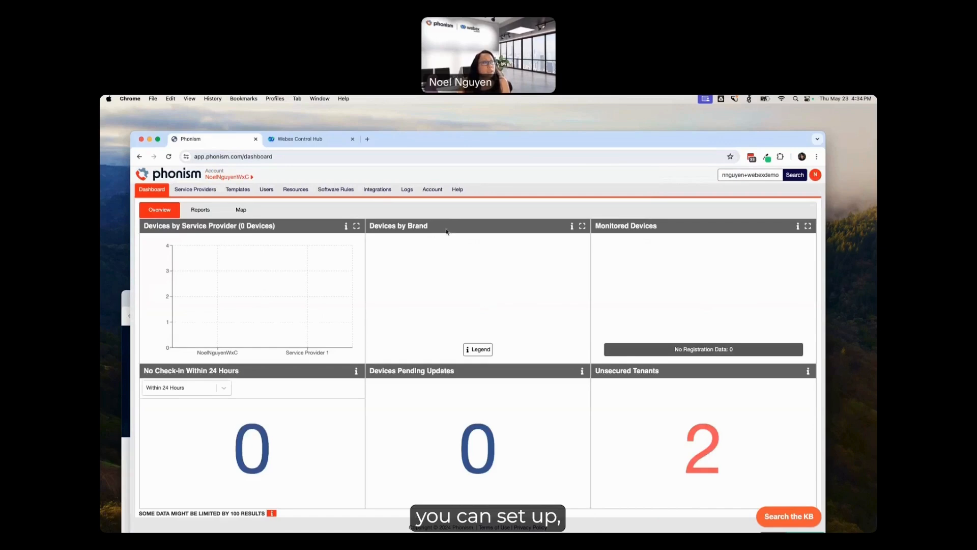
left_click(431, 190)
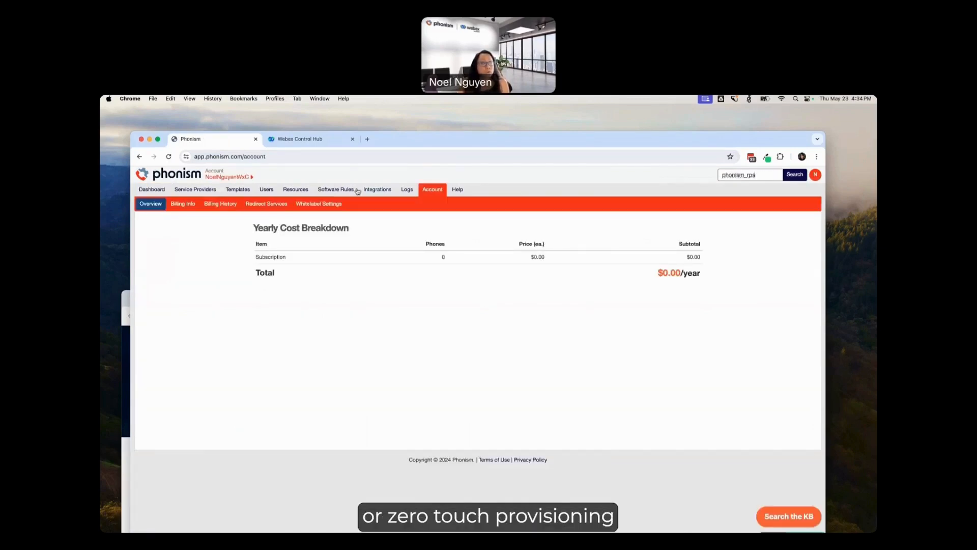
left_click(277, 204)
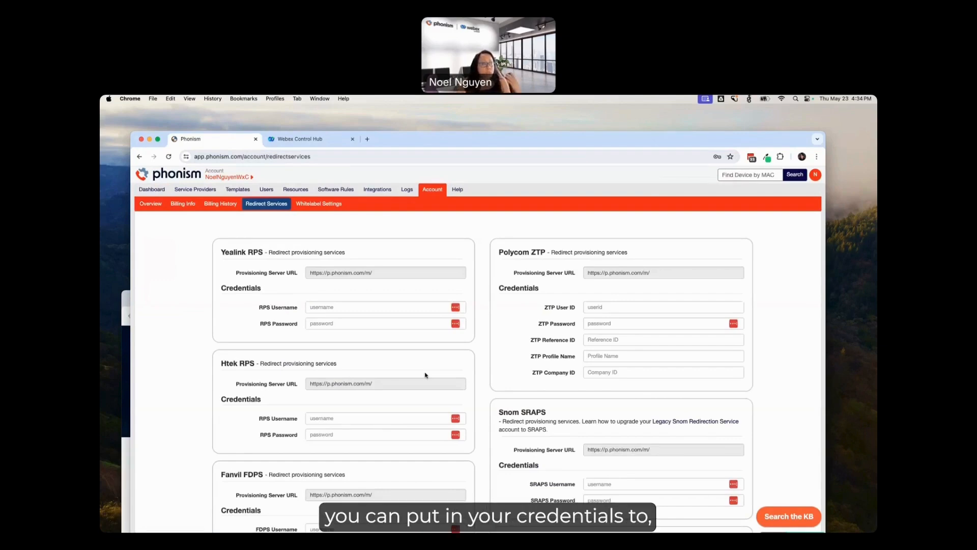
left_click(372, 307)
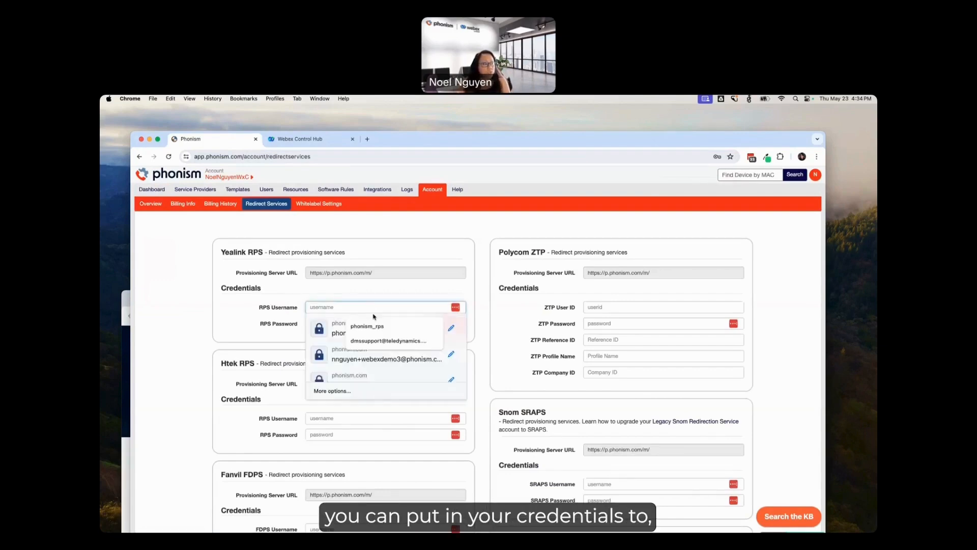
left_click(341, 333)
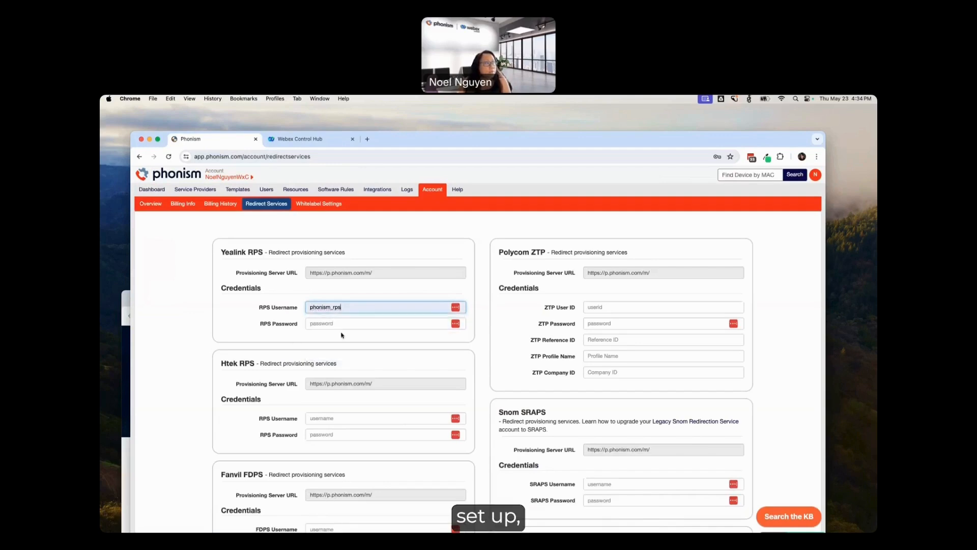
left_click(320, 324)
left_click(309, 341)
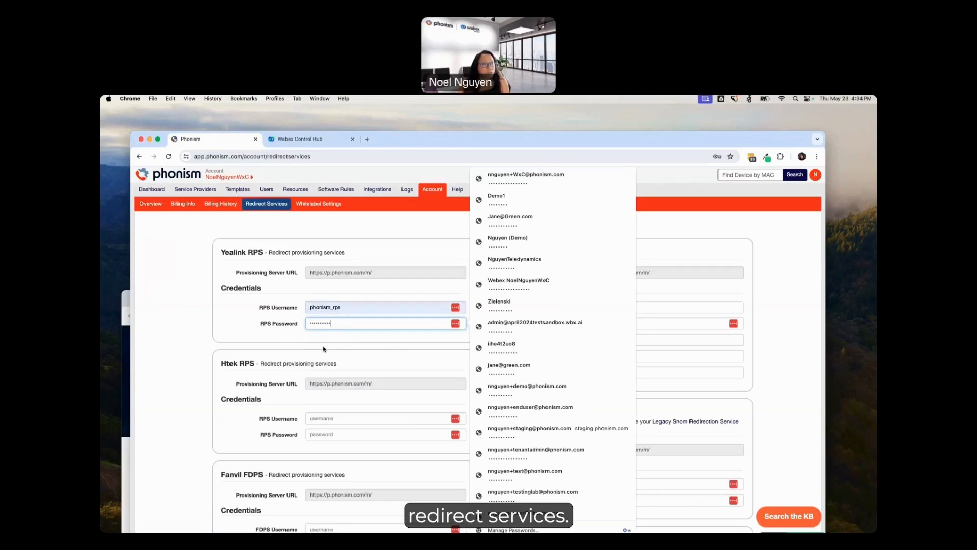
scroll(279, 351, "down", 3)
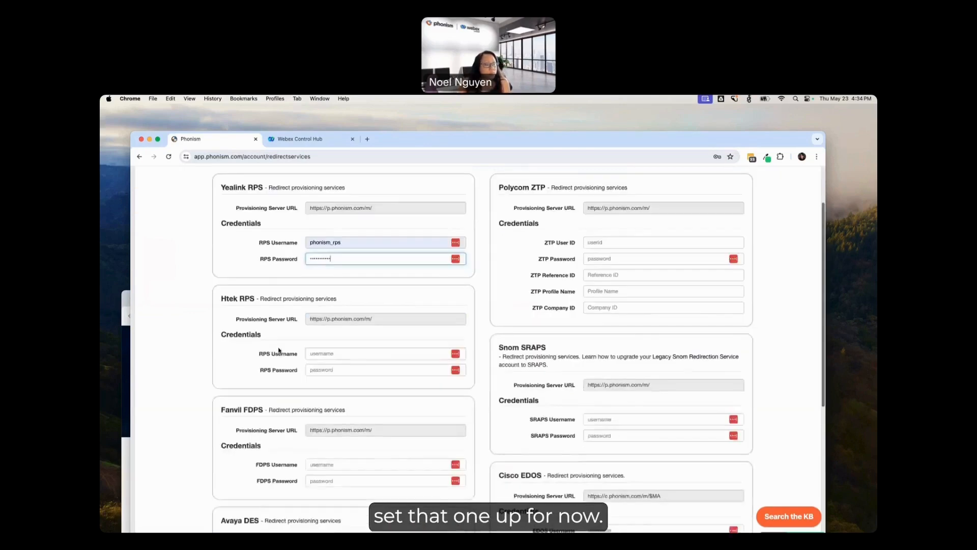
scroll(279, 350, "down", 10)
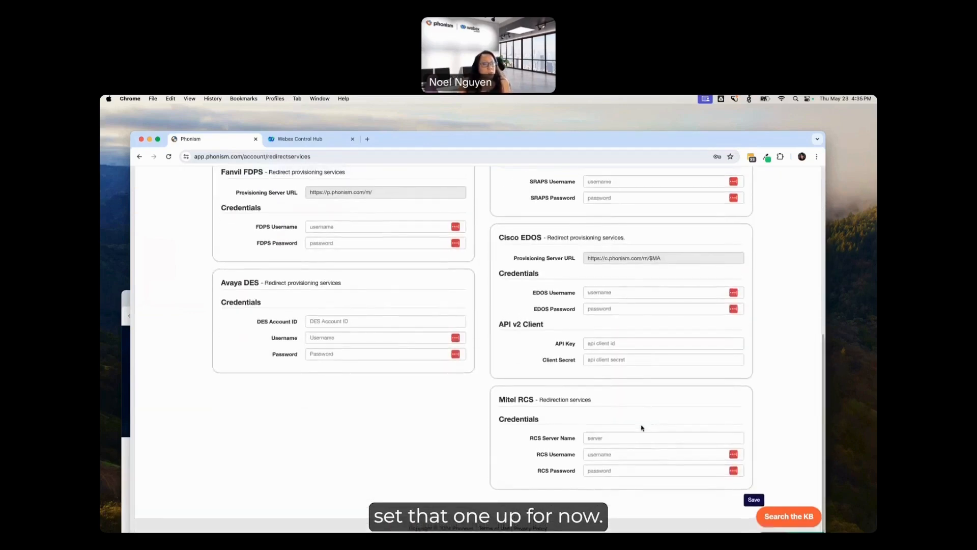
left_click(754, 499)
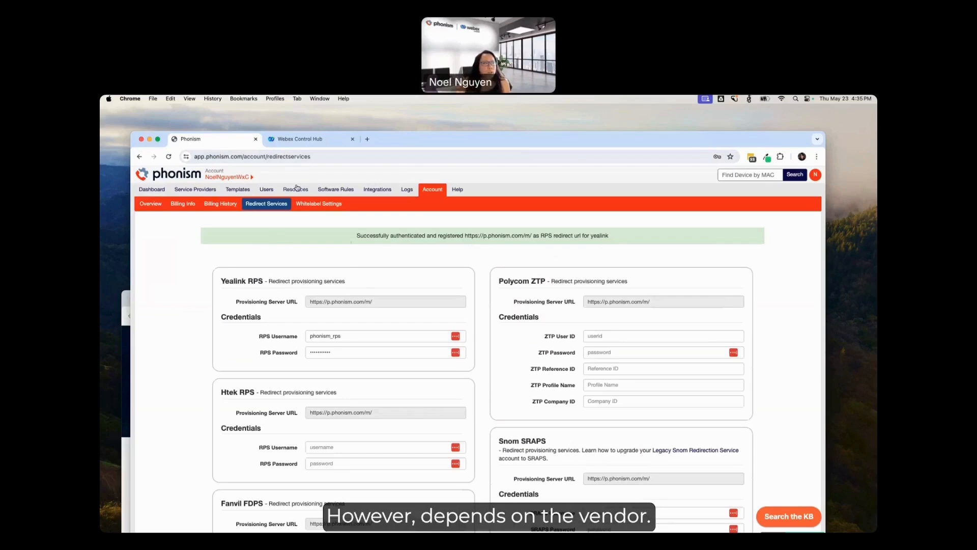
Step: Look up the Yealink server type and server address in the help documentation's provisioning server settings
left_click(462, 192)
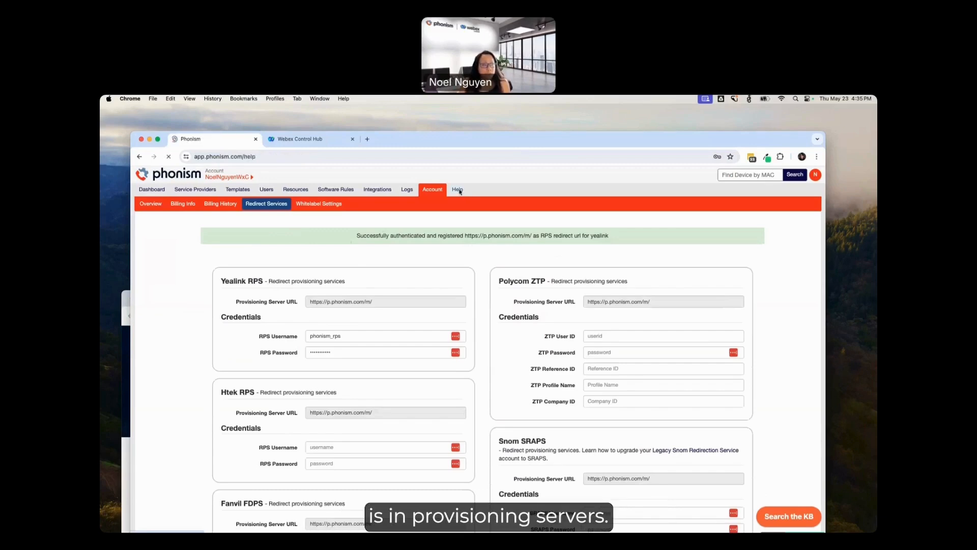
scroll(341, 365, "down", 2)
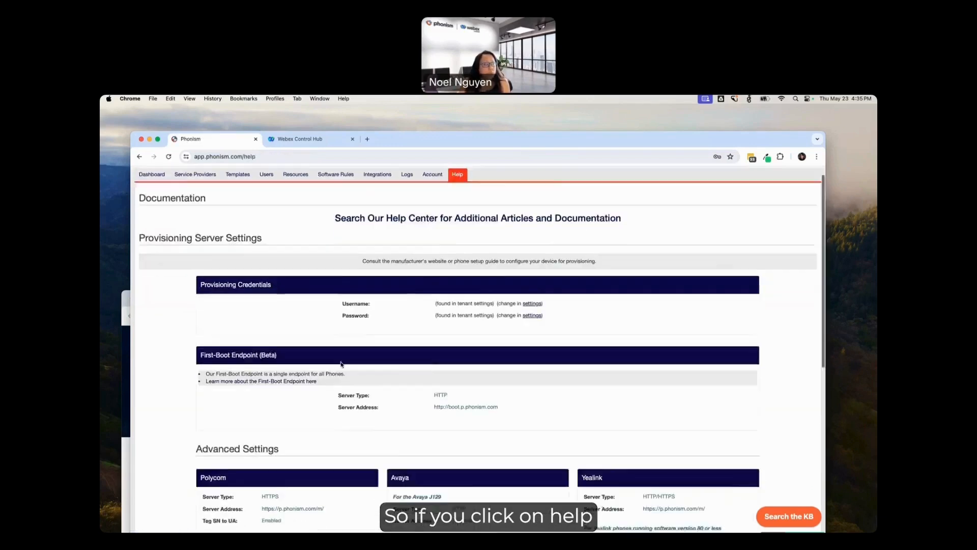
scroll(341, 364, "down", 4)
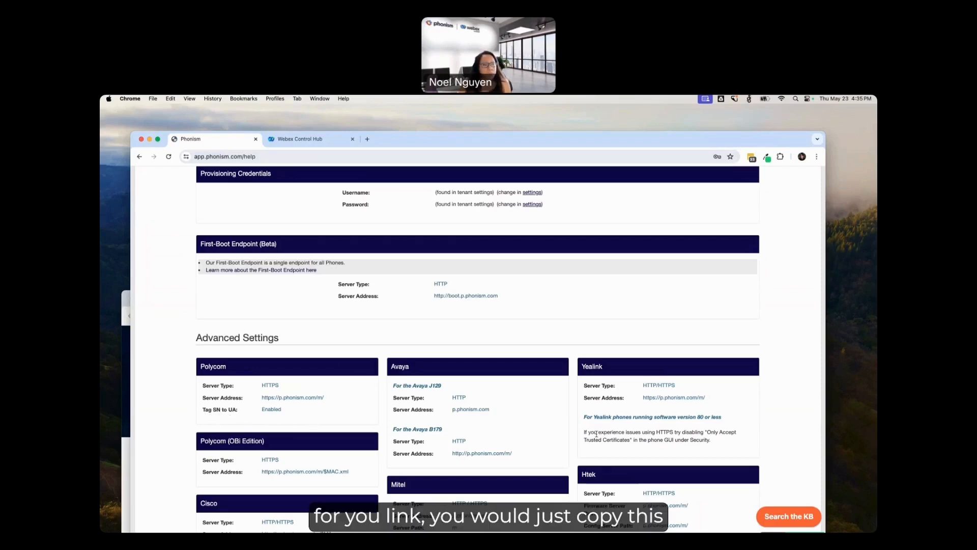
left_click_drag(714, 398, 643, 386)
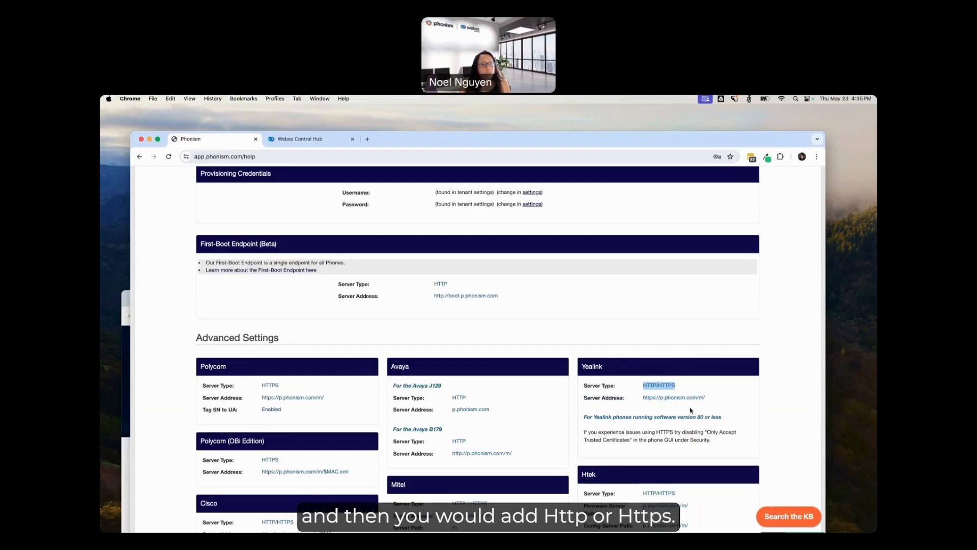
scroll(691, 411, "up", 5)
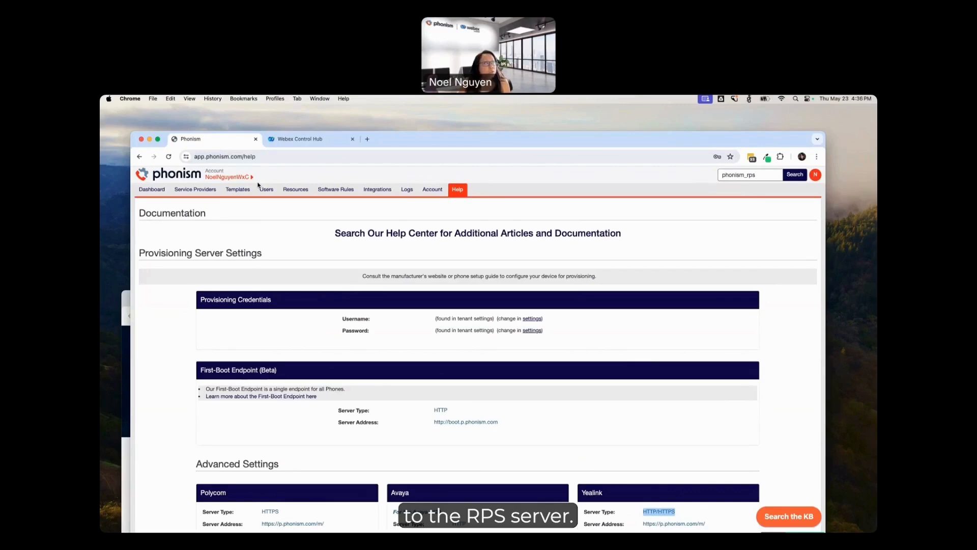
Step: Examine the account's resources, including the certificate file upload options without uploading anything, and its tags
left_click(293, 192)
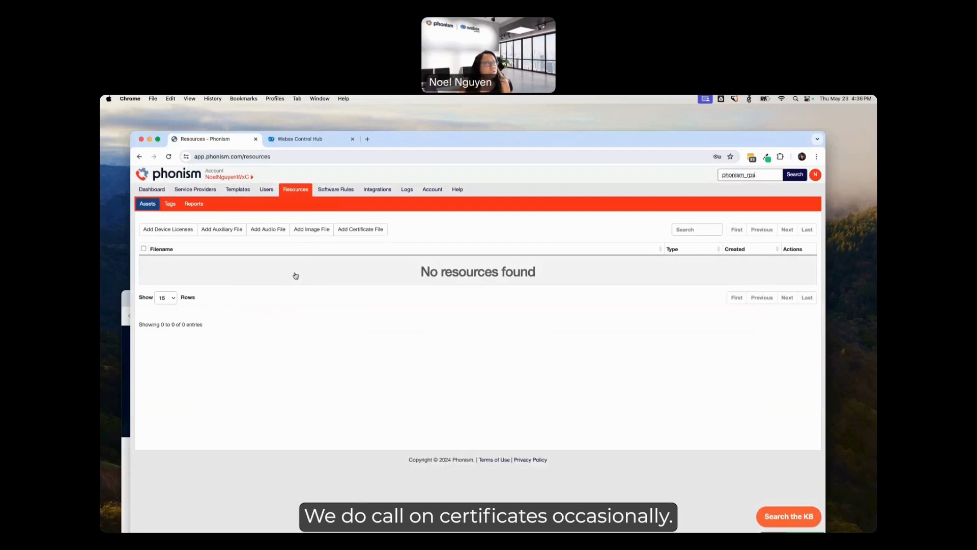
left_click(352, 231)
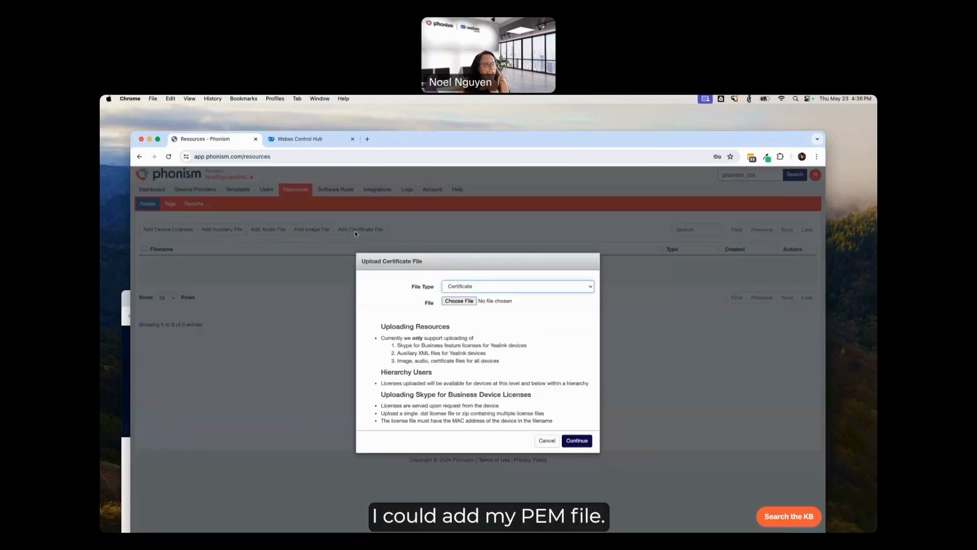
left_click(461, 302)
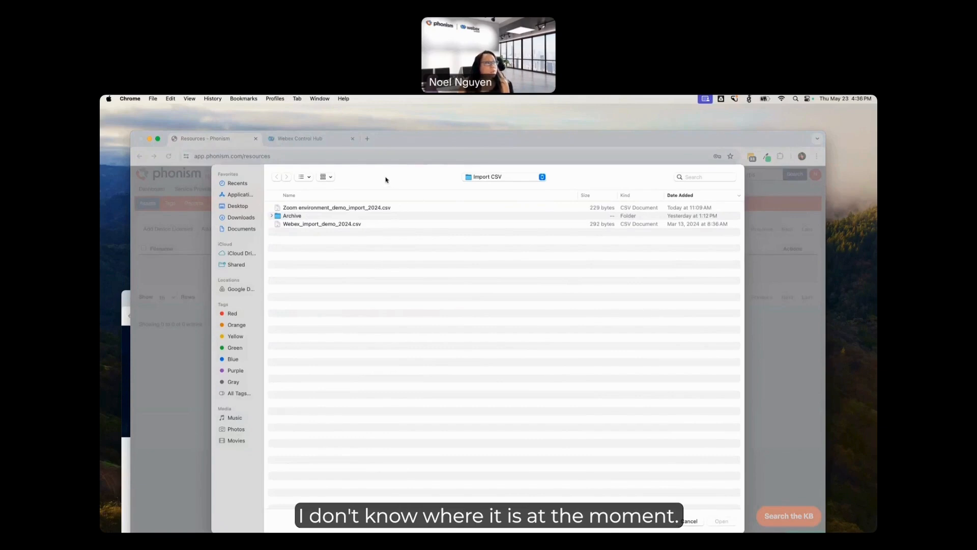
left_click(689, 521)
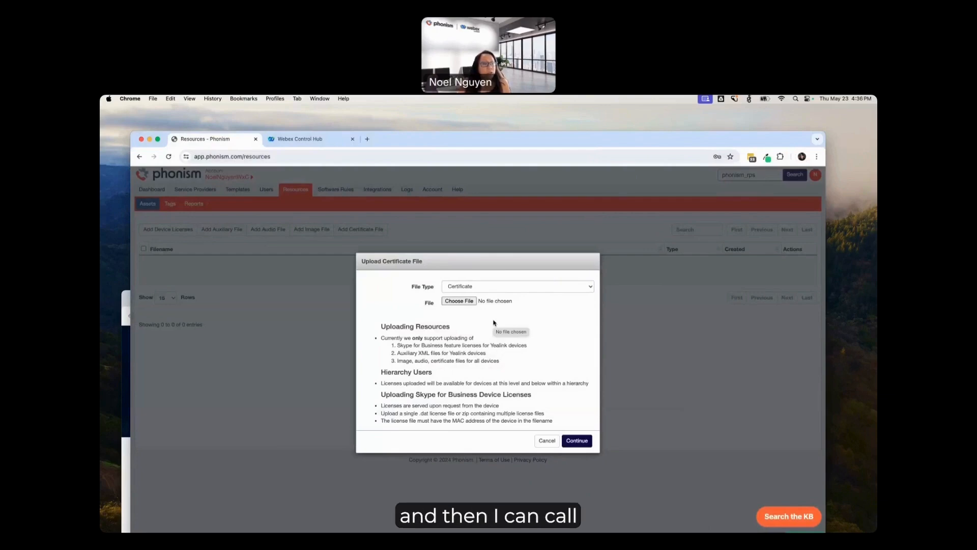
left_click(540, 444)
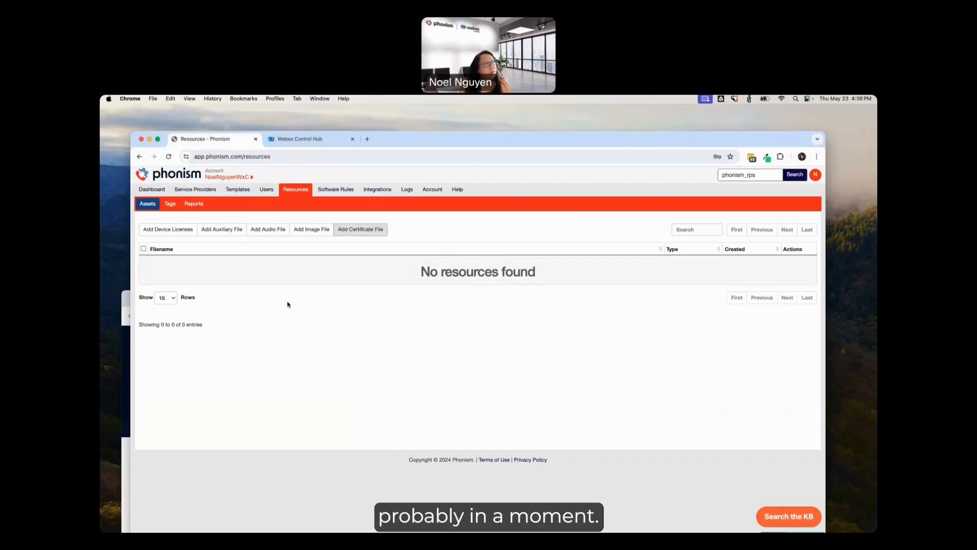
left_click(170, 203)
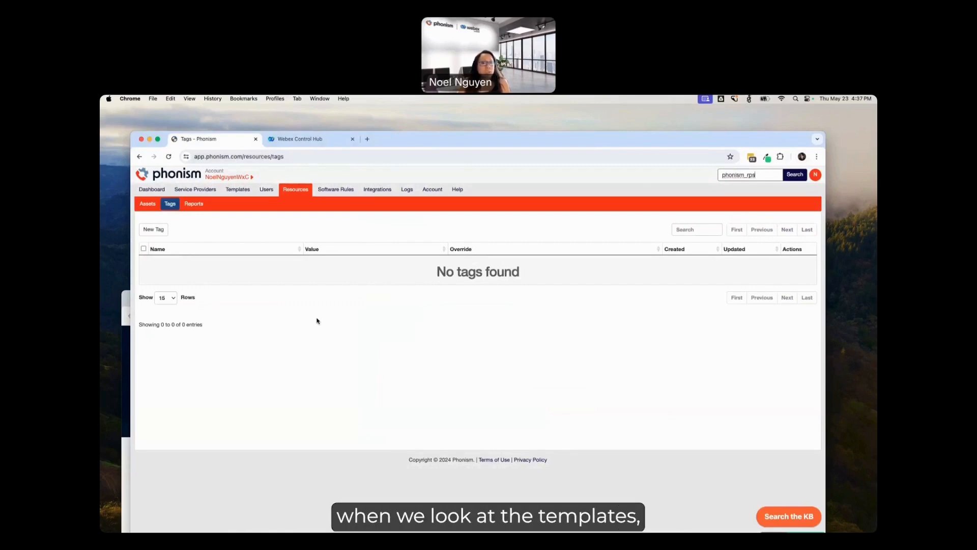
Step: Examine the default software rule options for Yealink phones, trying version 86.0.15 and the enforcement choices on the T42S, without saving a rule
left_click(339, 194)
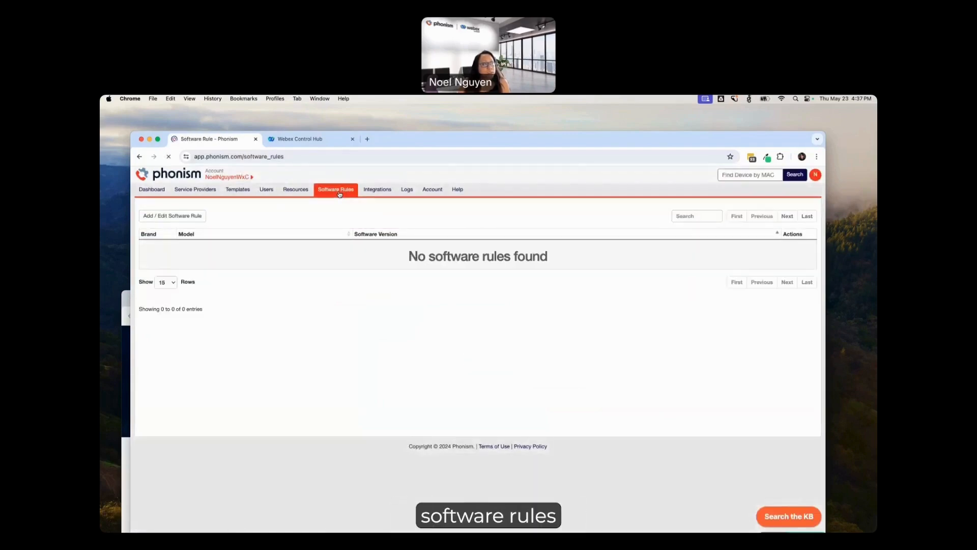
left_click(180, 216)
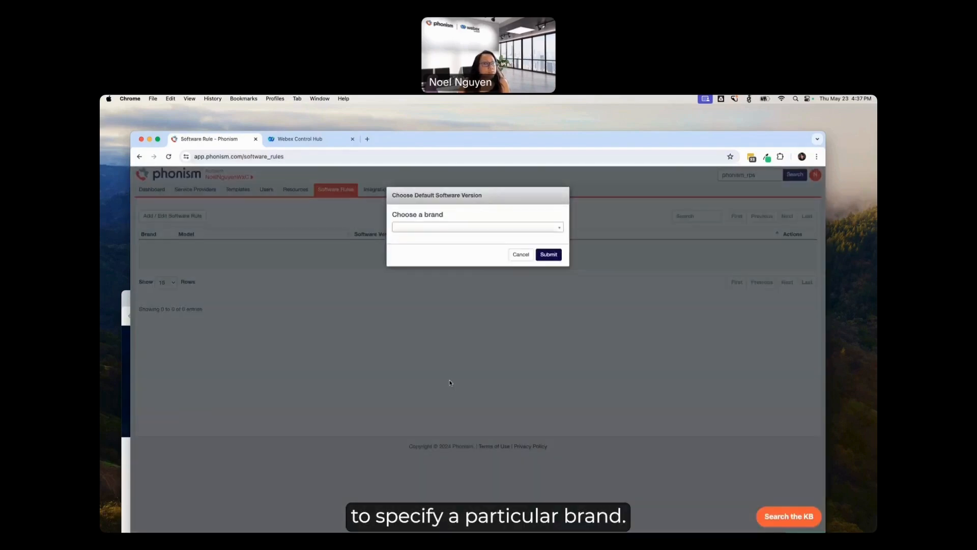
left_click(457, 228)
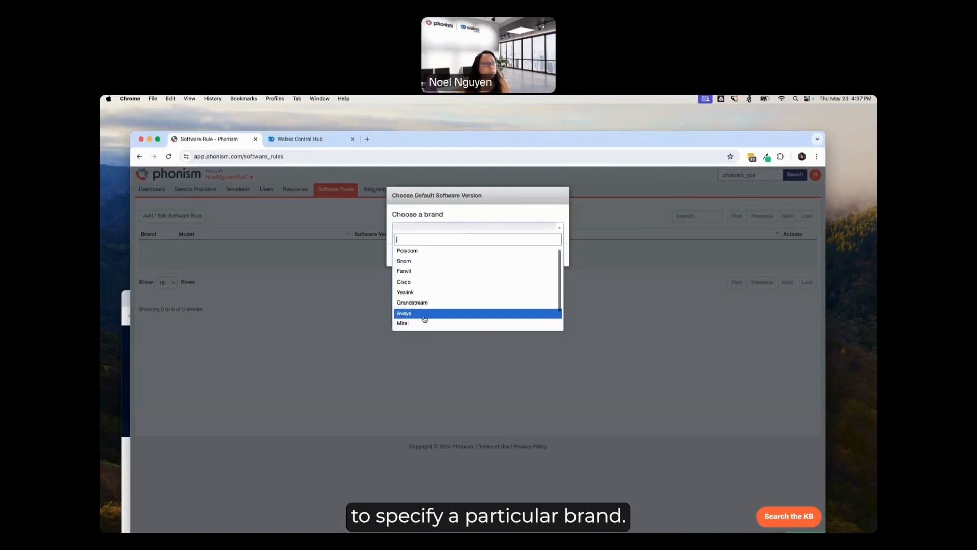
scroll(423, 315, "down", 3)
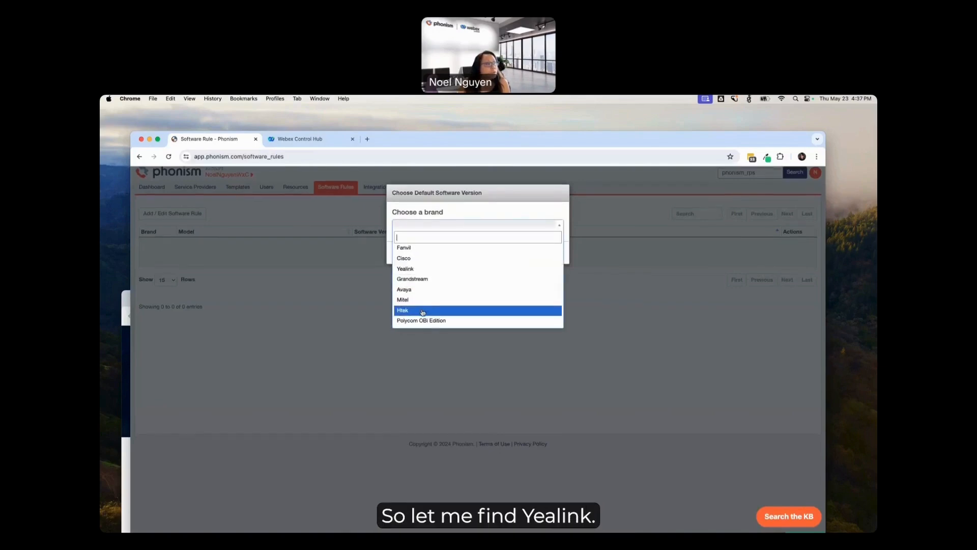
left_click(417, 269)
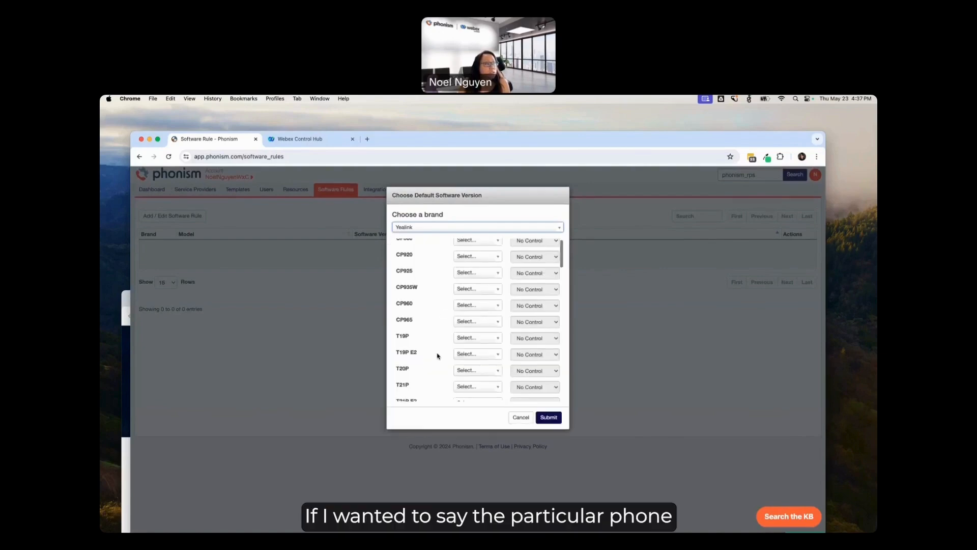
scroll(438, 356, "down", 10)
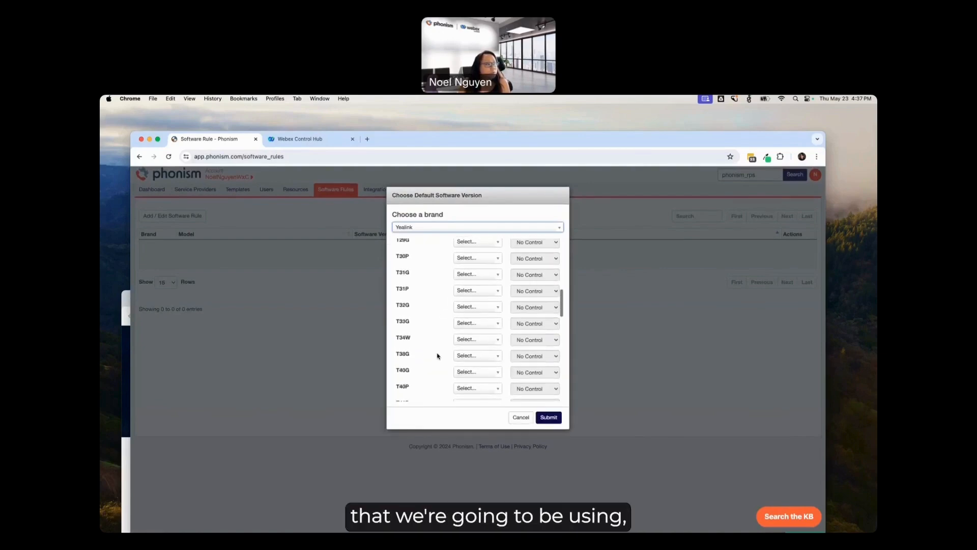
scroll(437, 356, "down", 5)
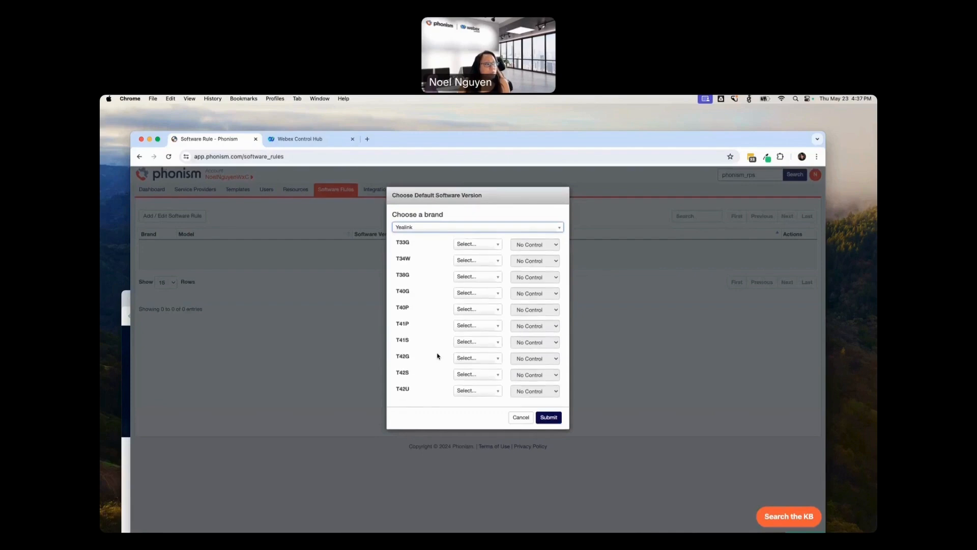
left_click(488, 375)
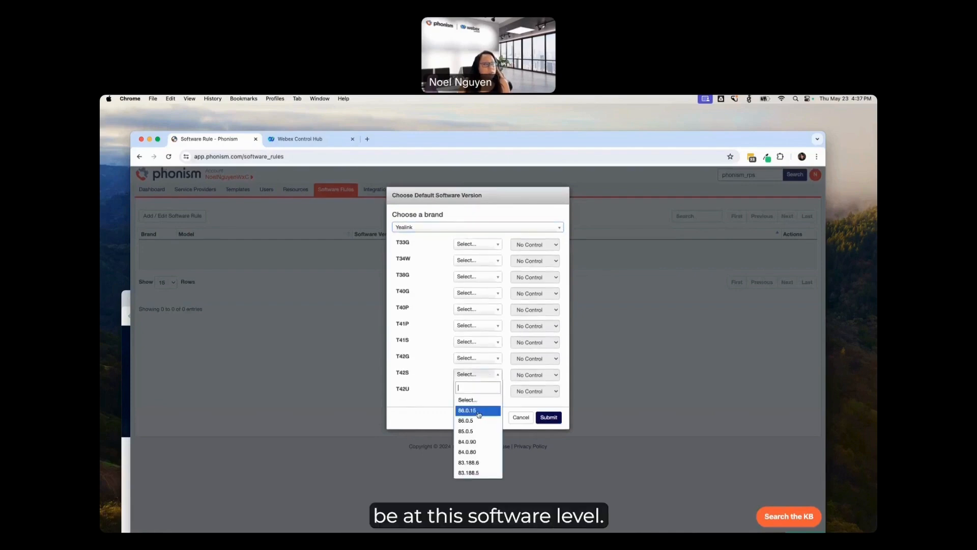
left_click(479, 411)
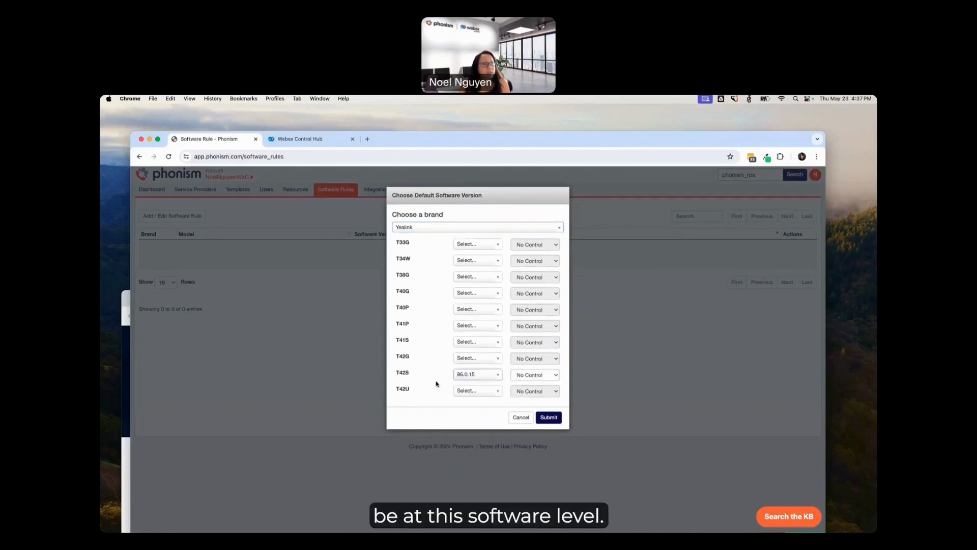
left_click(548, 376)
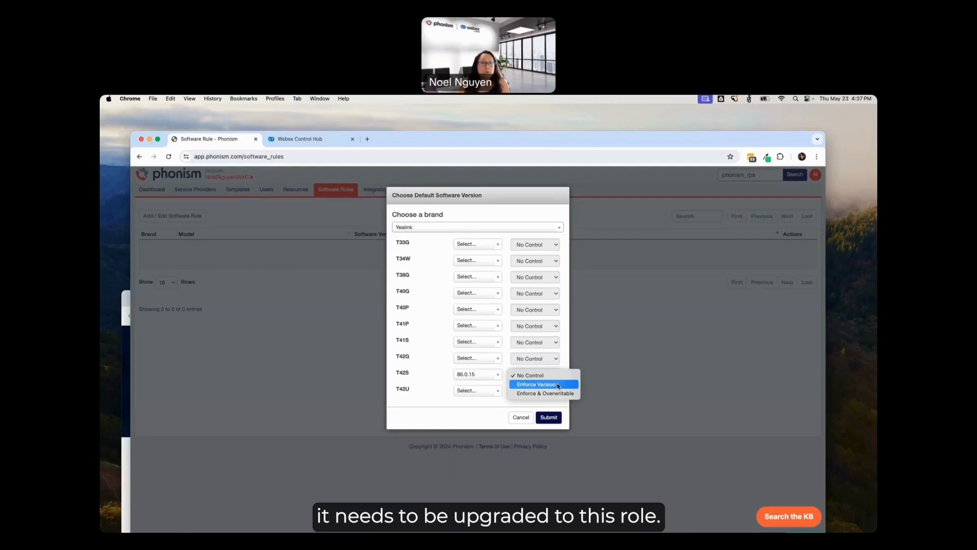
left_click(523, 421)
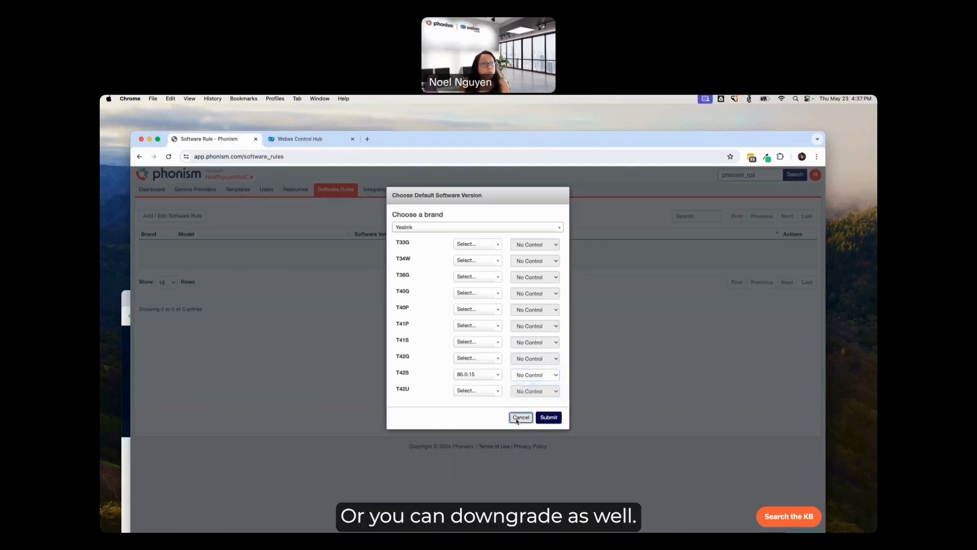
left_click(518, 420)
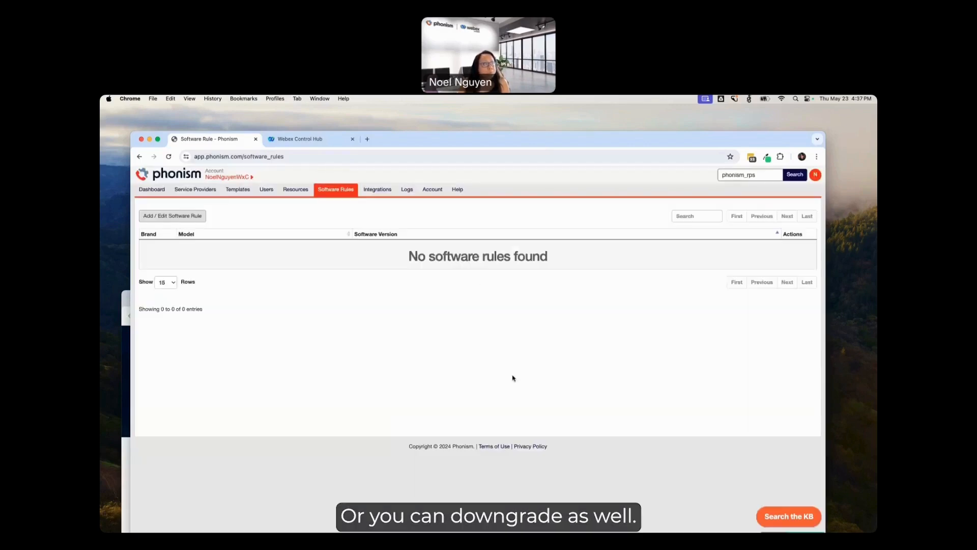
Step: Switch from the account level to the Site1 tenant in the Webex enterprise's domain and view its dashboard overview
left_click(253, 178)
left_click(227, 271)
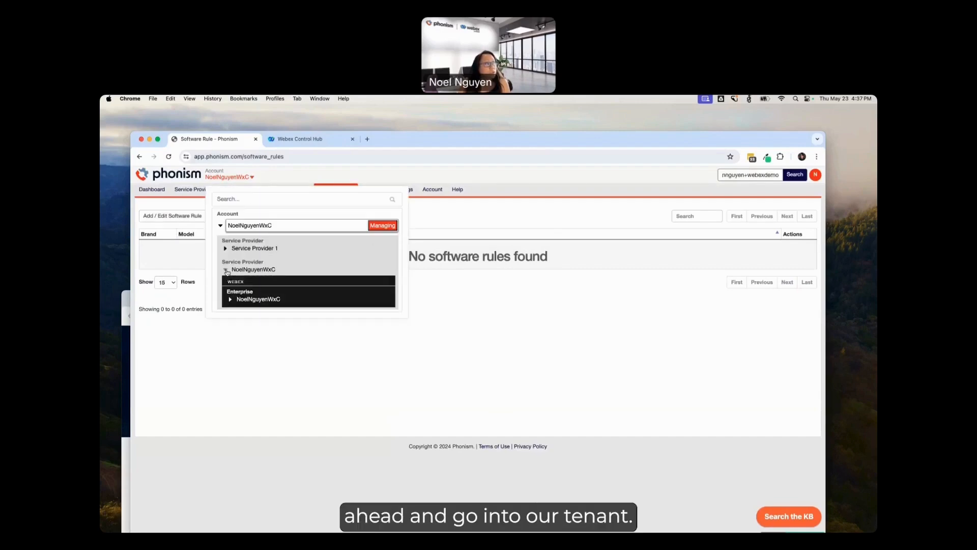
left_click(230, 300)
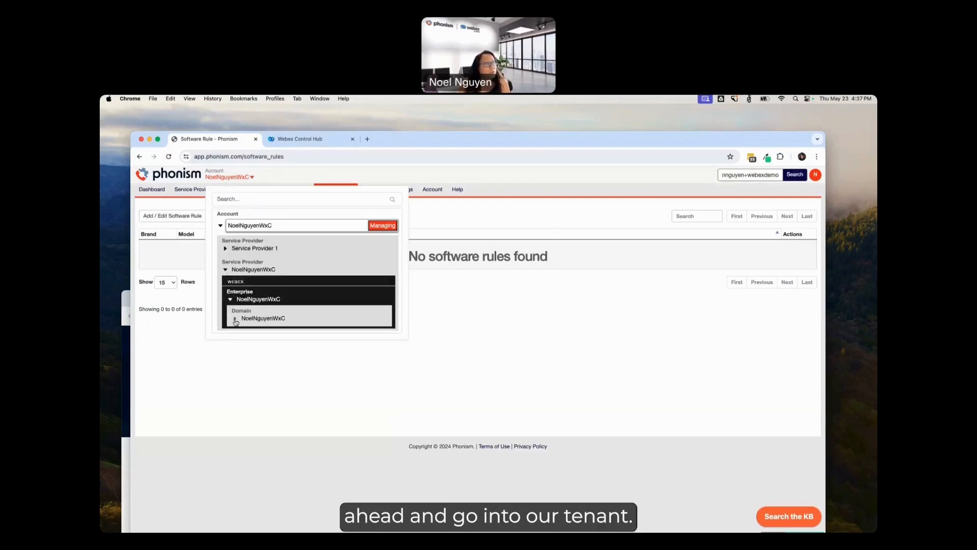
left_click(235, 320)
left_click(249, 340)
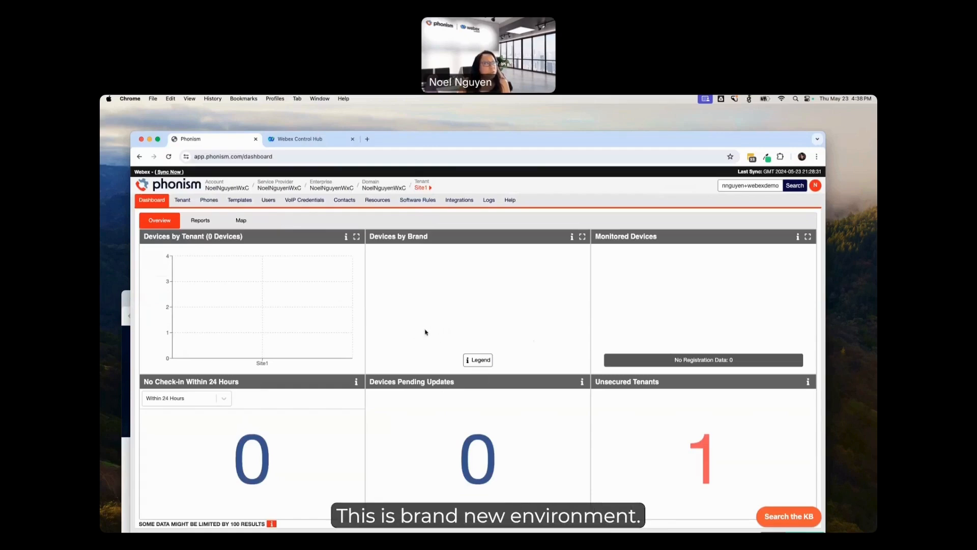
mouse_move(310, 307)
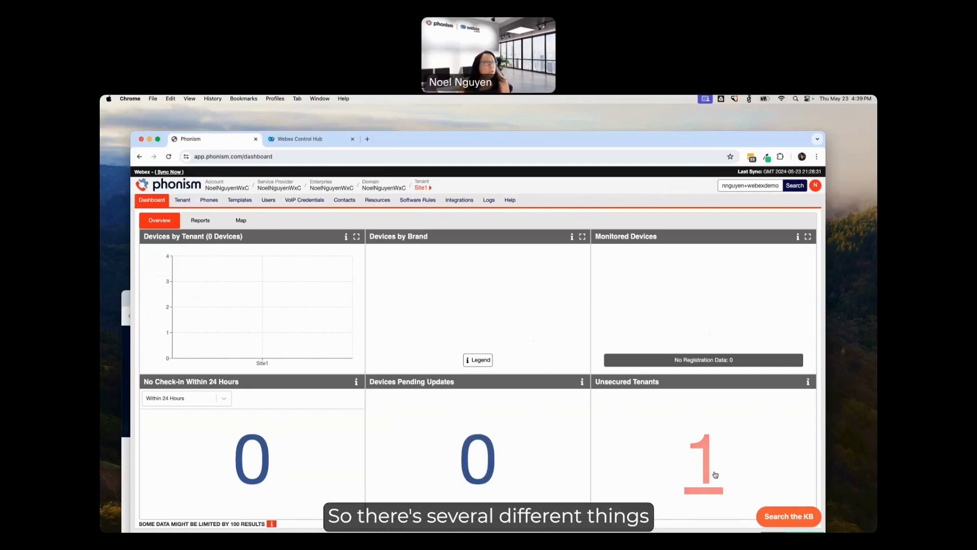
Step: Examine the Site1 tenant settings, including provisioning credentials, IP whitelist, brand-specific security and TR-369 options, without changing them
left_click(184, 200)
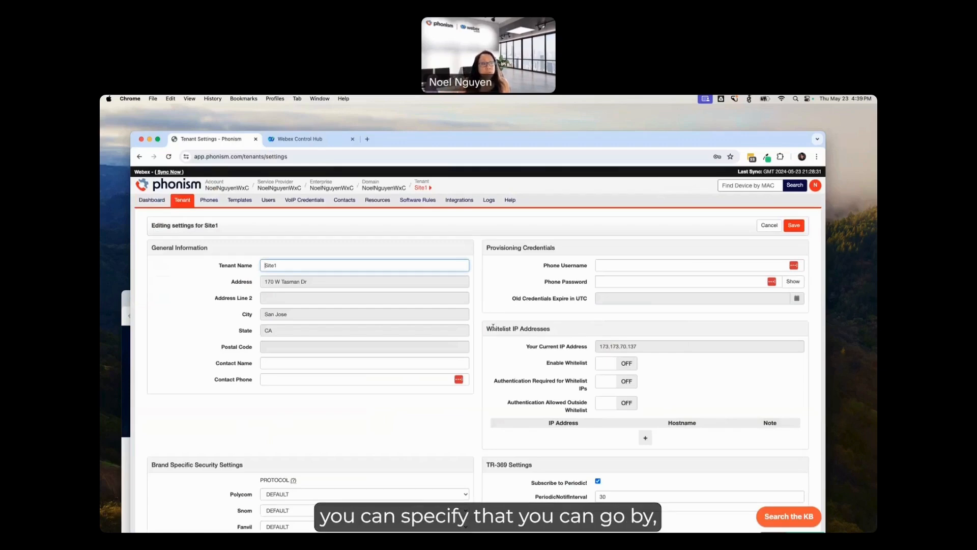
scroll(467, 426, "down", 2)
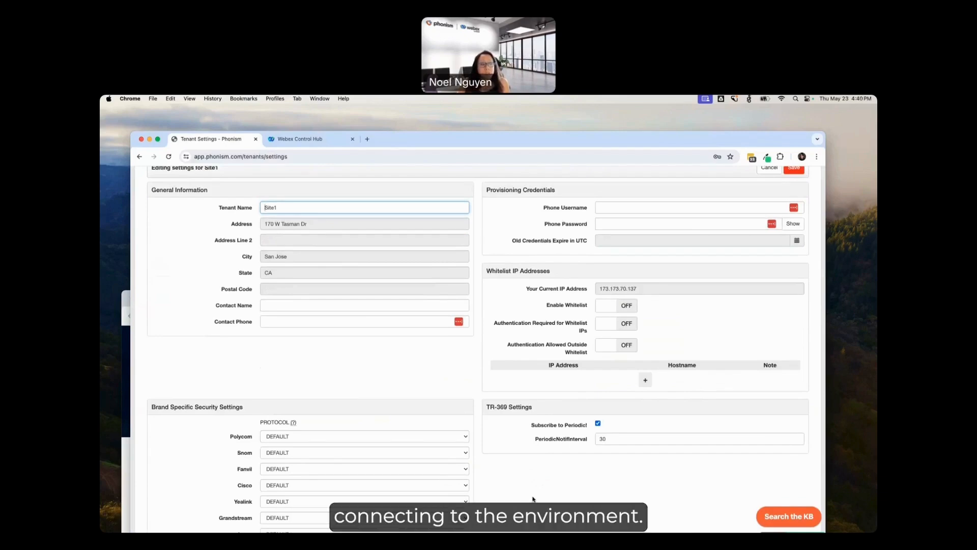
scroll(533, 499, "down", 3)
scroll(533, 499, "up", 5)
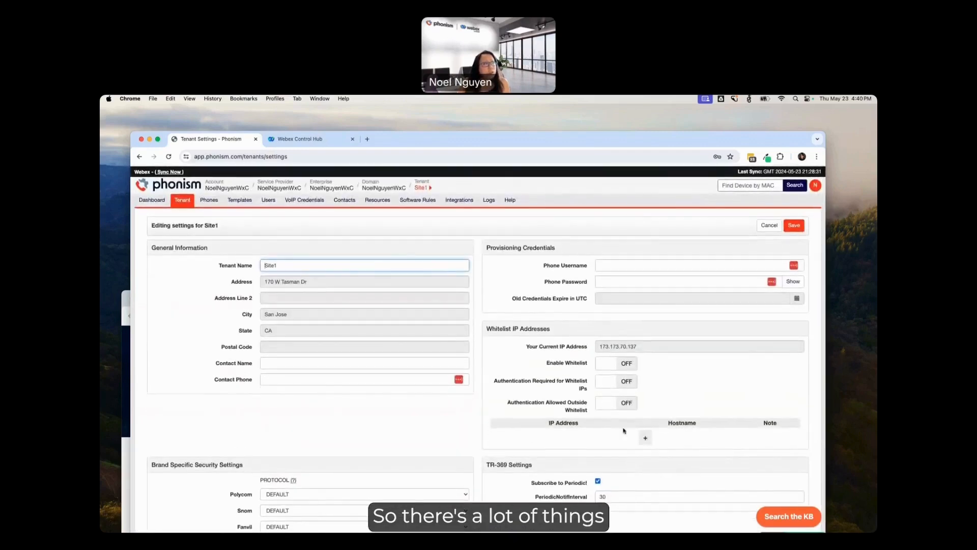
Step: Start a new phone entry in the Site1 tenant with the MAC address 805ced789111
left_click(207, 202)
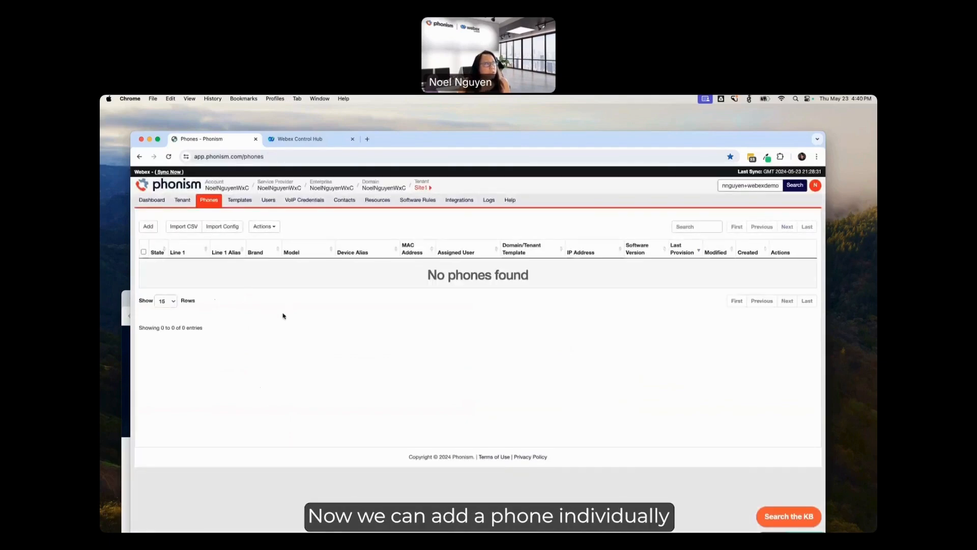
left_click(148, 226)
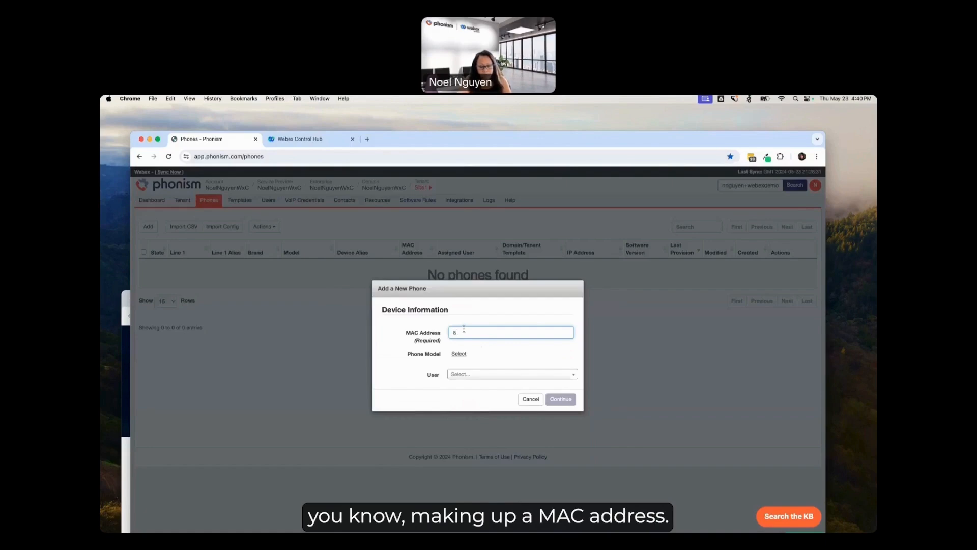
type("805ced789111")
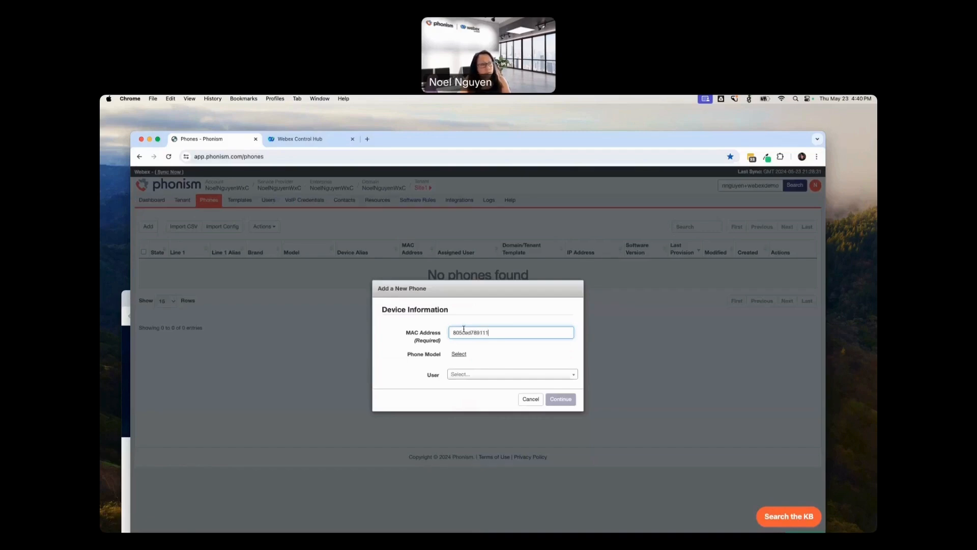
Step: Find the Yealink T42S in the device list and choose it as the new phone's model
left_click(459, 355)
left_click(445, 313)
scroll(449, 360, "down", 3)
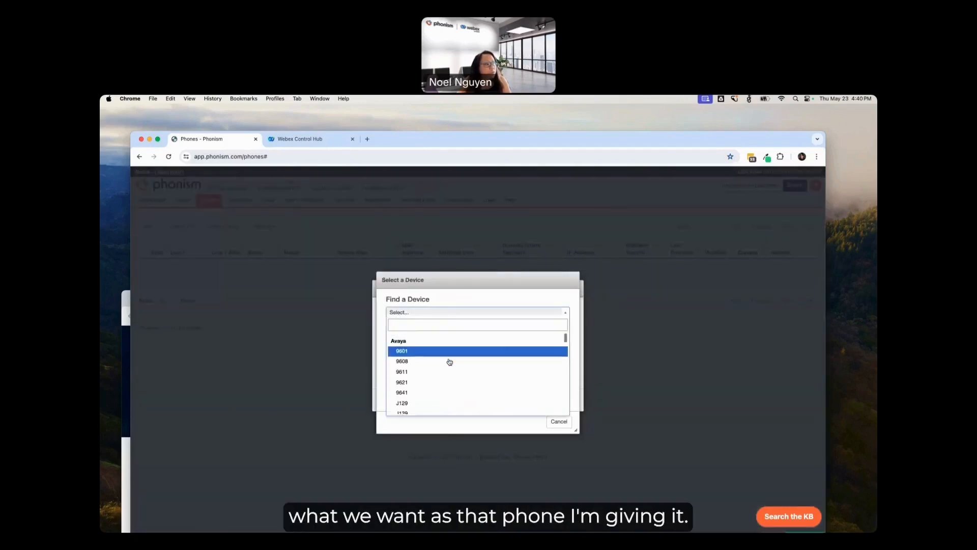
scroll(450, 362, "down", 4)
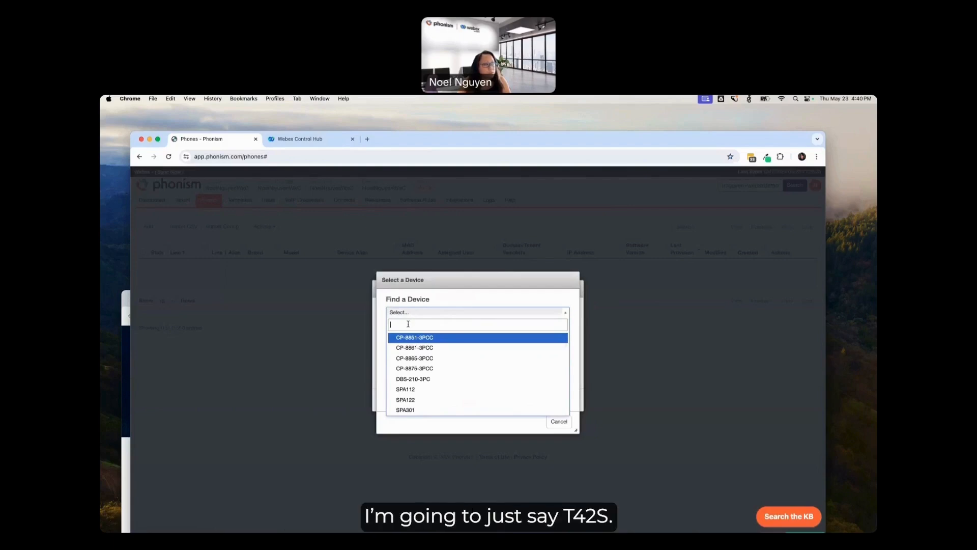
type("T42")
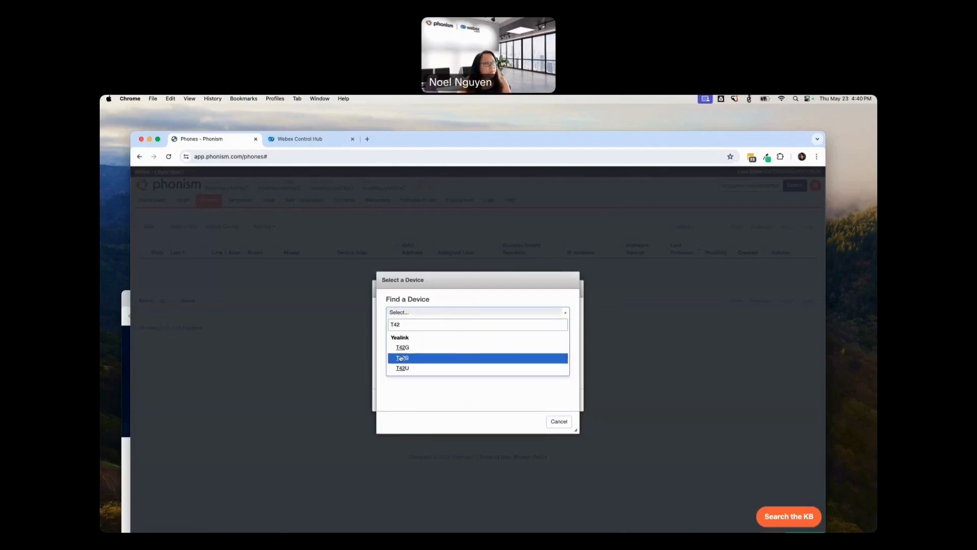
left_click(417, 358)
Step: Set the new phone's software version to 86.0.15, assign it to the first listed user, and add it to the tenant
left_click(491, 370)
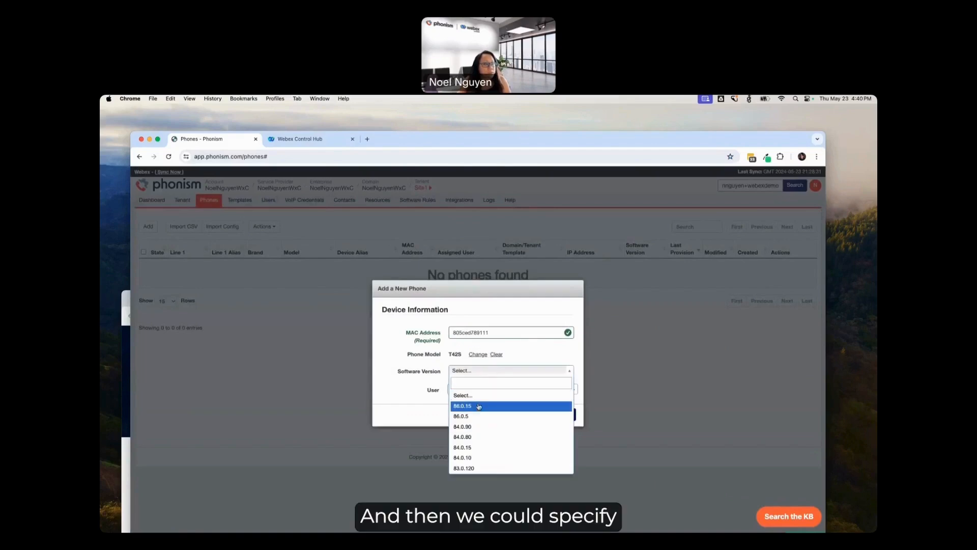
left_click(486, 403)
left_click(465, 406)
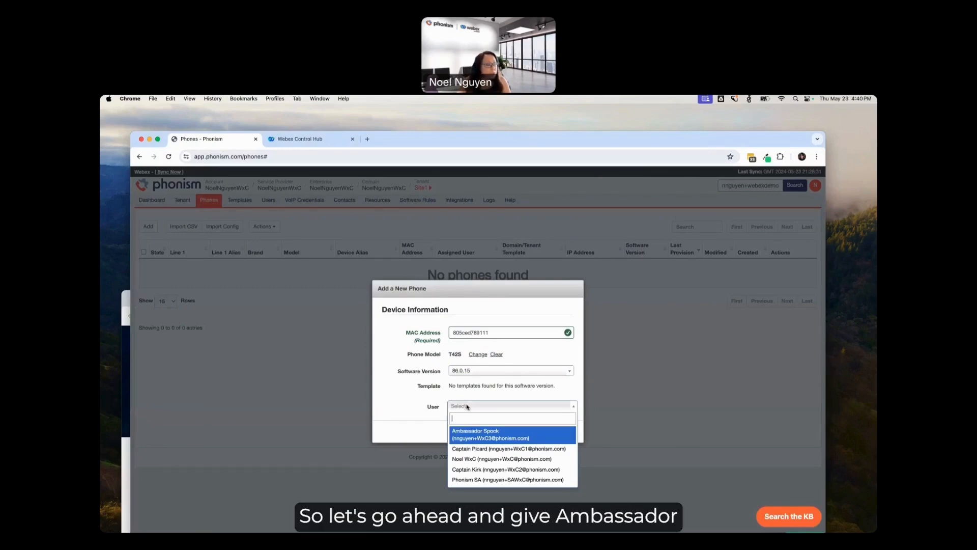
left_click(498, 433)
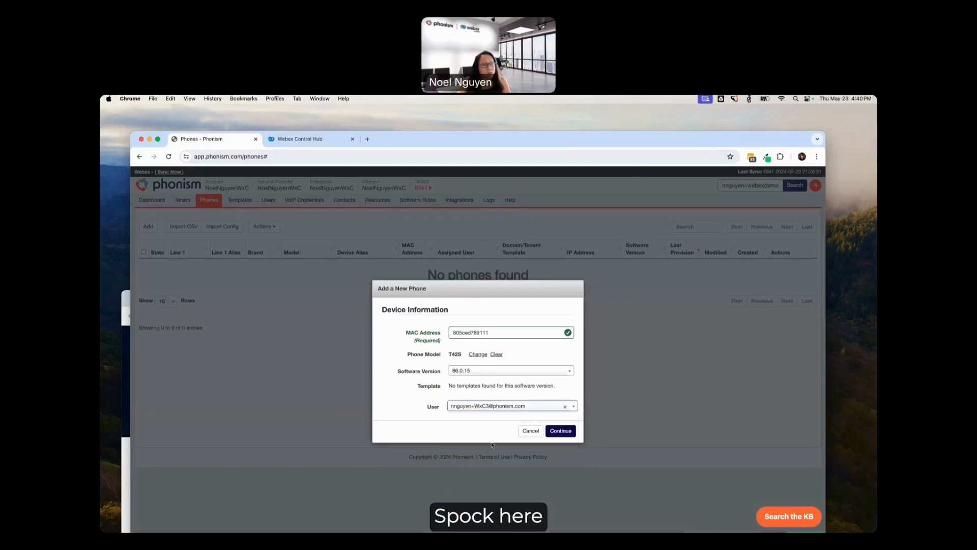
left_click(569, 432)
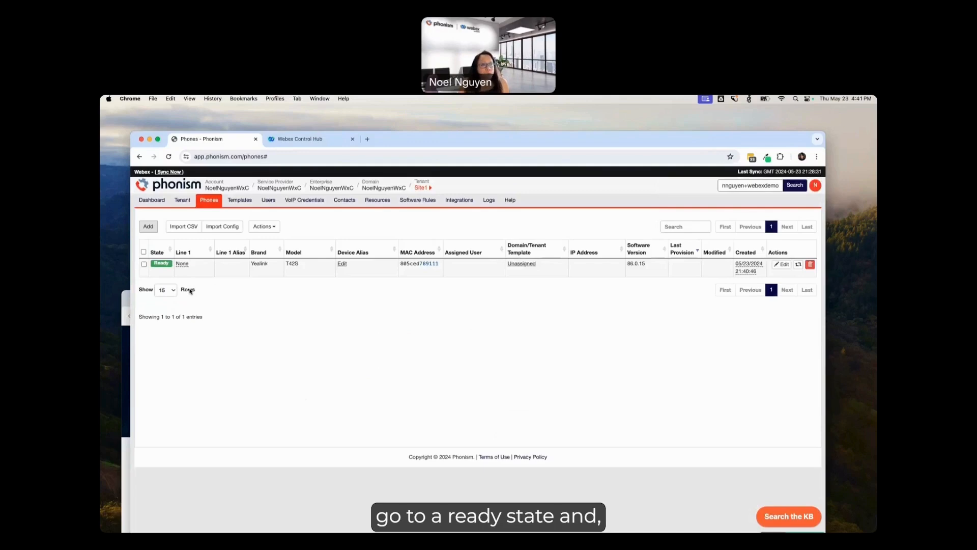
Step: Enable TR-069 management for the newly added Yealink T42S phone
left_click(144, 265)
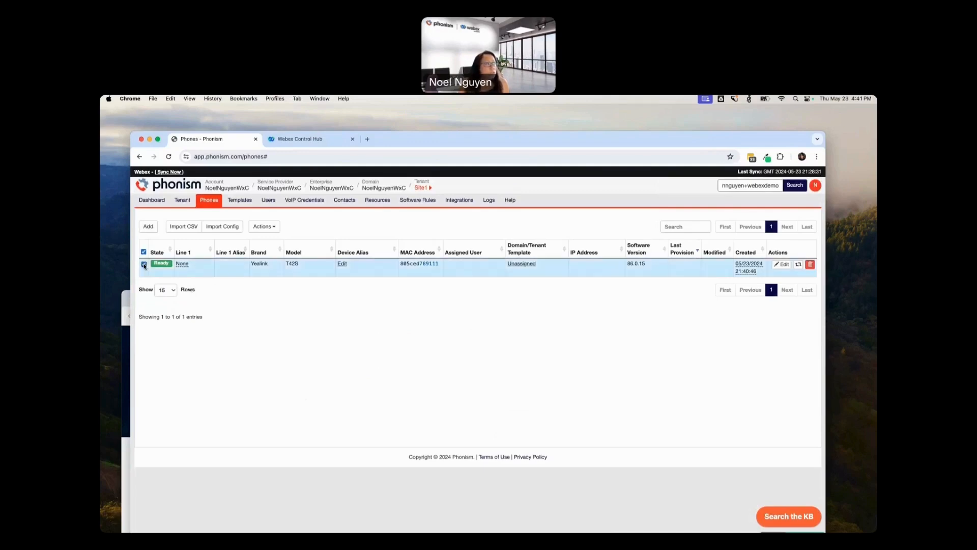
left_click(263, 228)
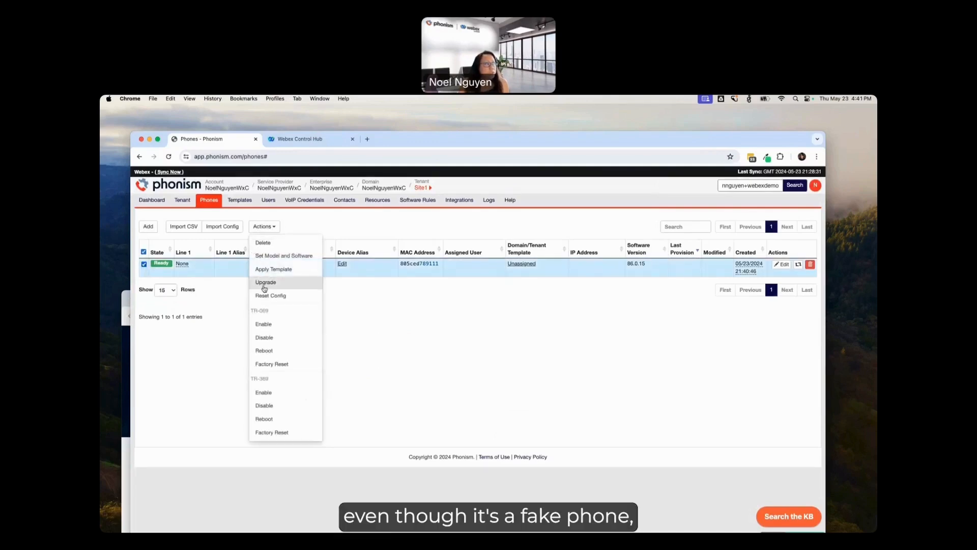
left_click(278, 329)
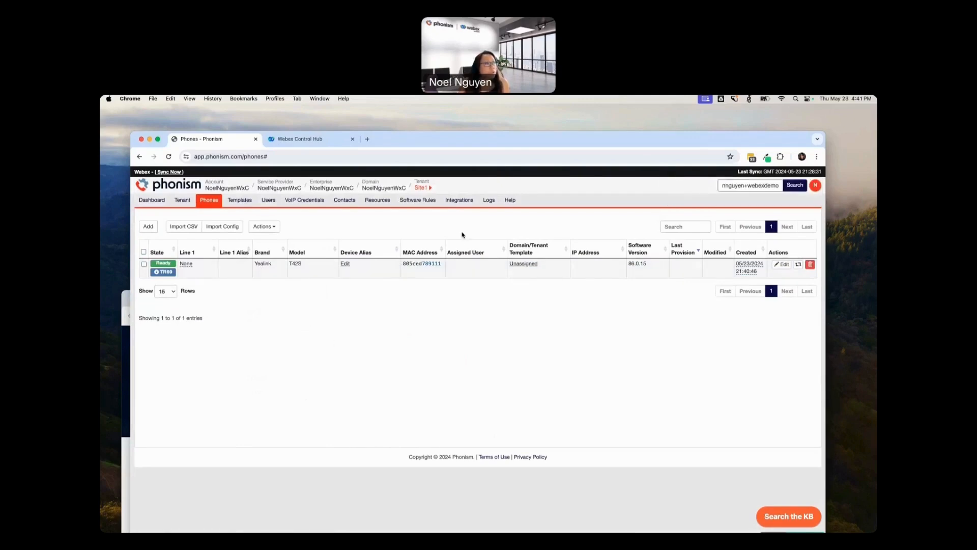
Step: Refresh the tenant's phone list, and switch to Webex Control Hub to check the new phone among its devices
left_click(214, 202)
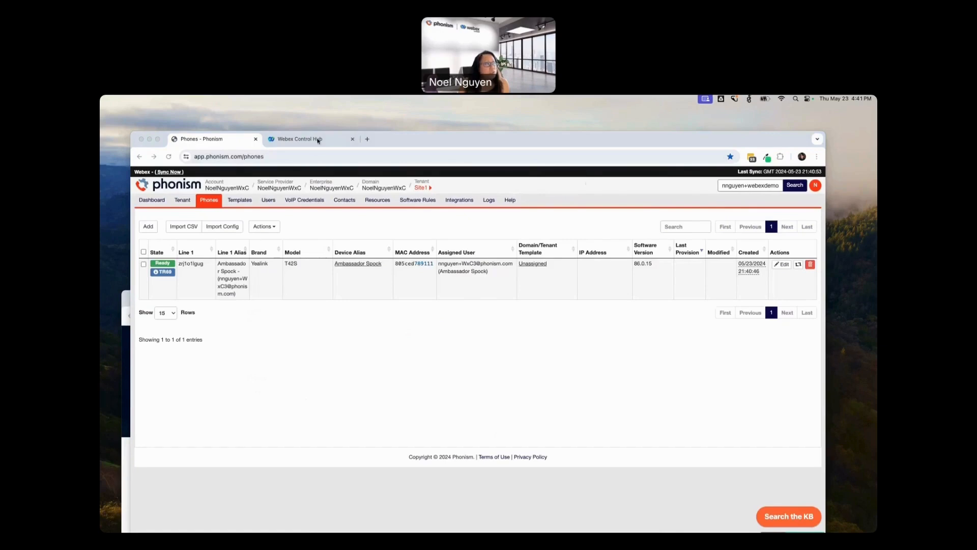
left_click(300, 139)
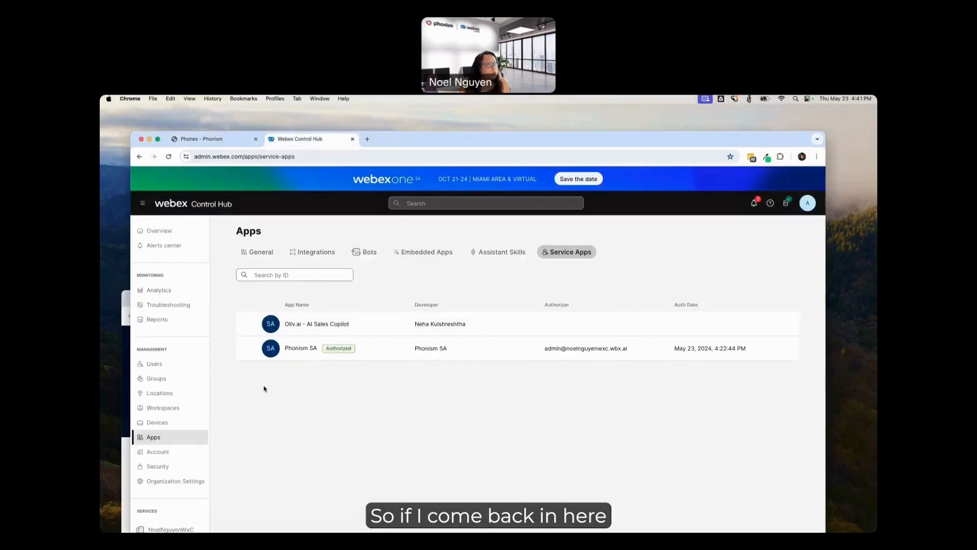
left_click(158, 423)
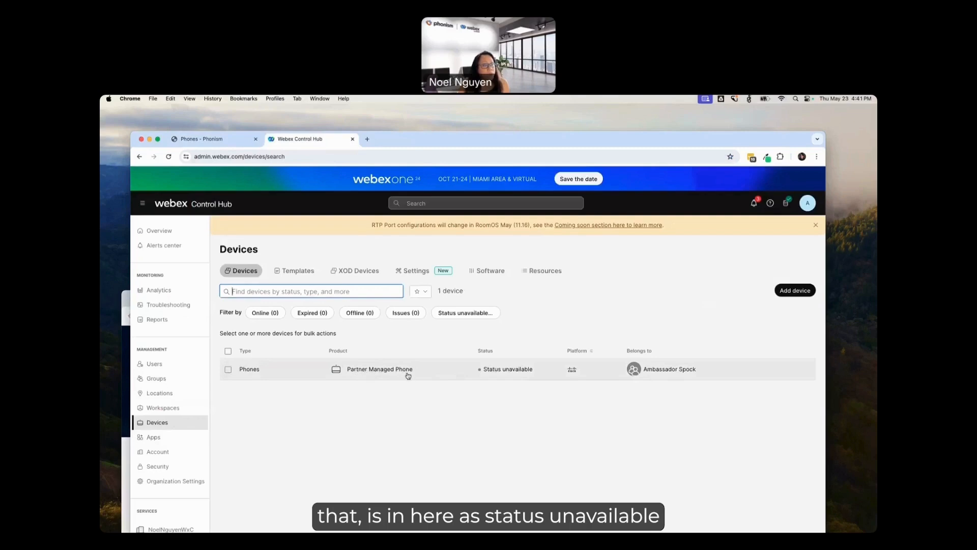
Step: Open the Partner Managed Phone's details in Control Hub and examine its line ID, outbound proxy and SIP details
left_click(375, 368)
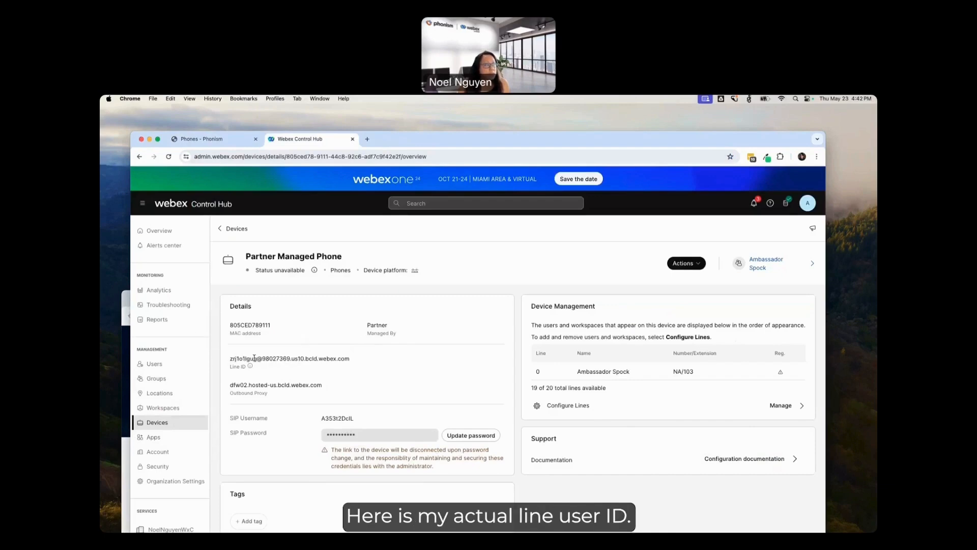
left_click_drag(255, 358, 228, 360)
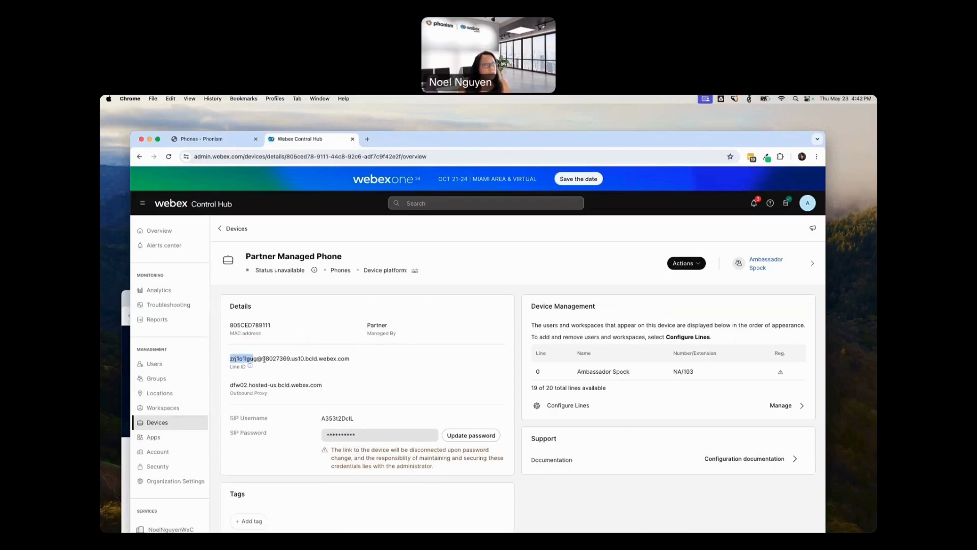
left_click(292, 359)
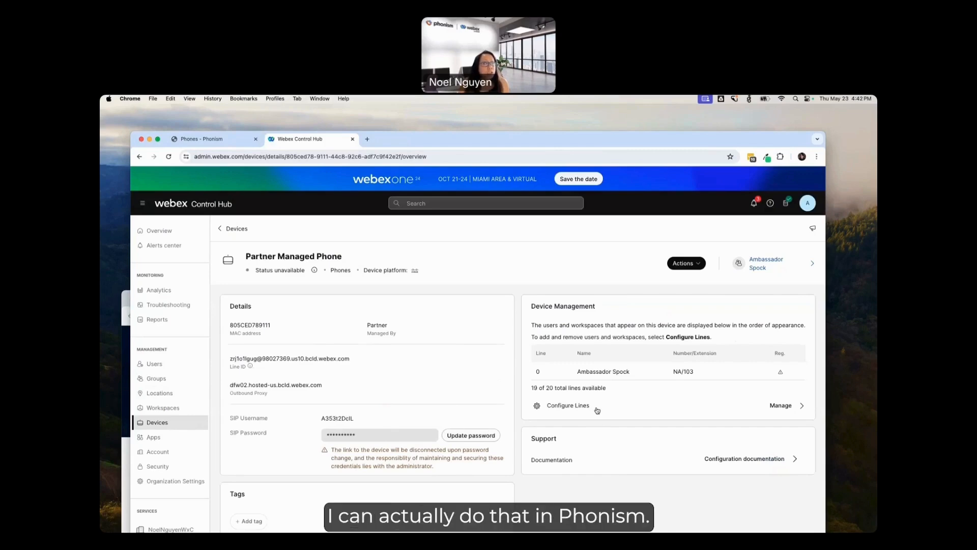
Step: Switch to Phonism and open the Account 1 settings of the Yealink T42S phone
left_click(213, 141)
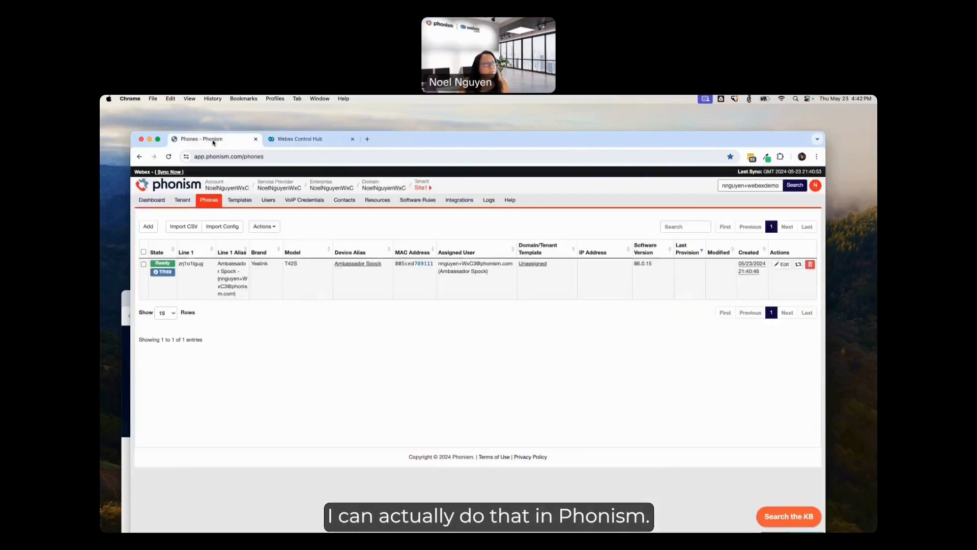
left_click(783, 265)
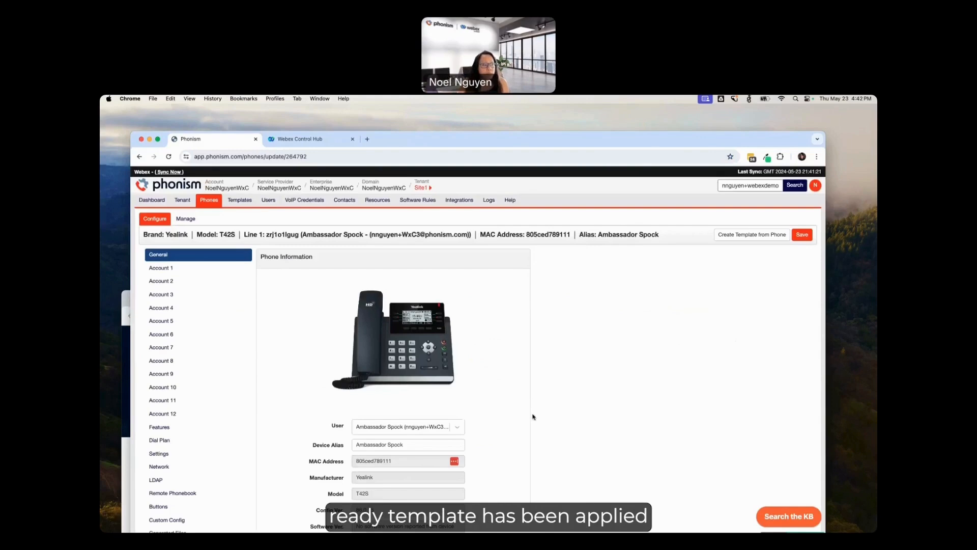
left_click(178, 270)
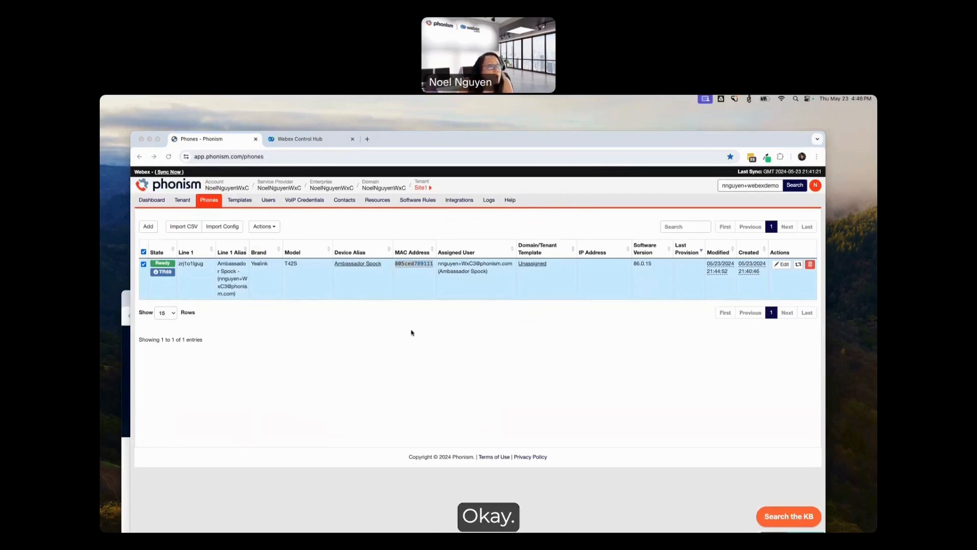
Step: Reload the tenant's phone list, reopen the Yealink T42S, and review its Account 1 credentials and SIP server settings
left_click(213, 203)
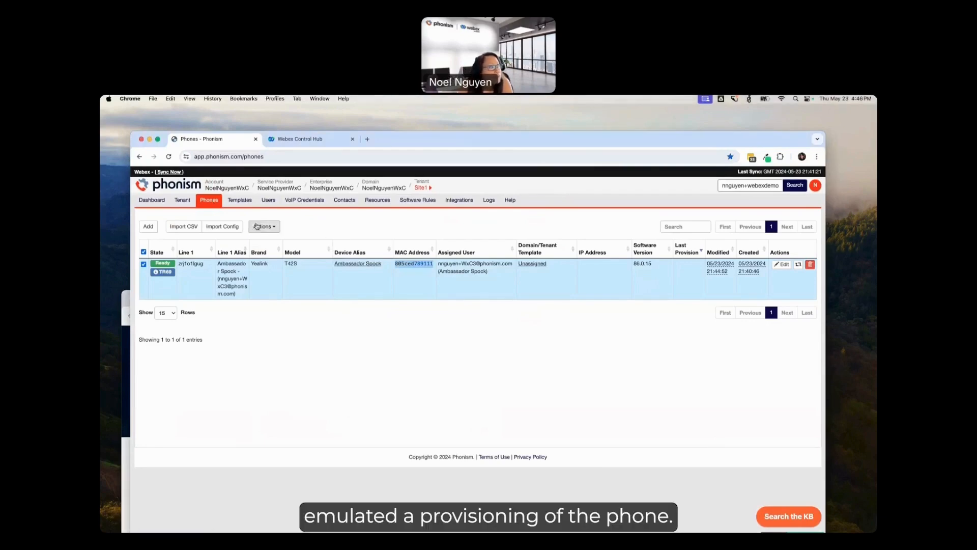
left_click(210, 203)
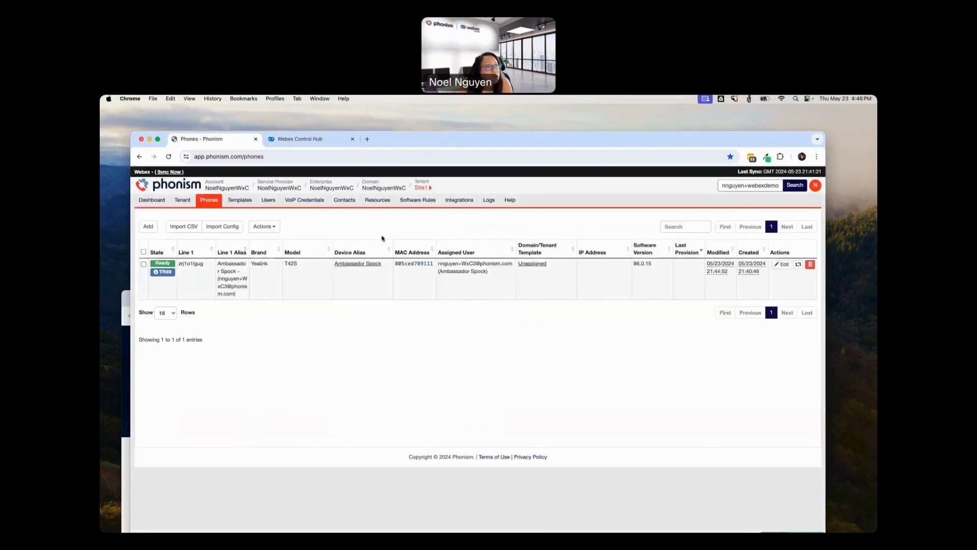
left_click(781, 265)
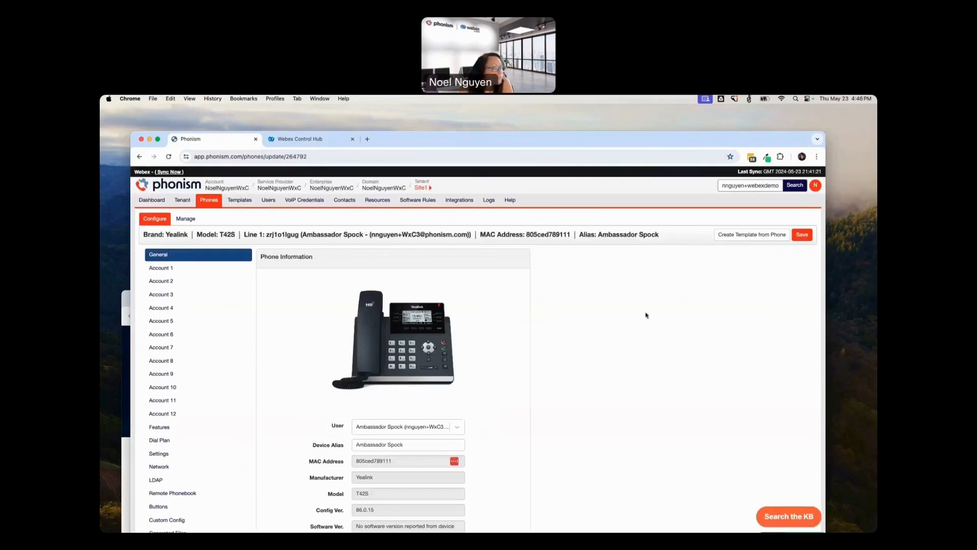
left_click(194, 270)
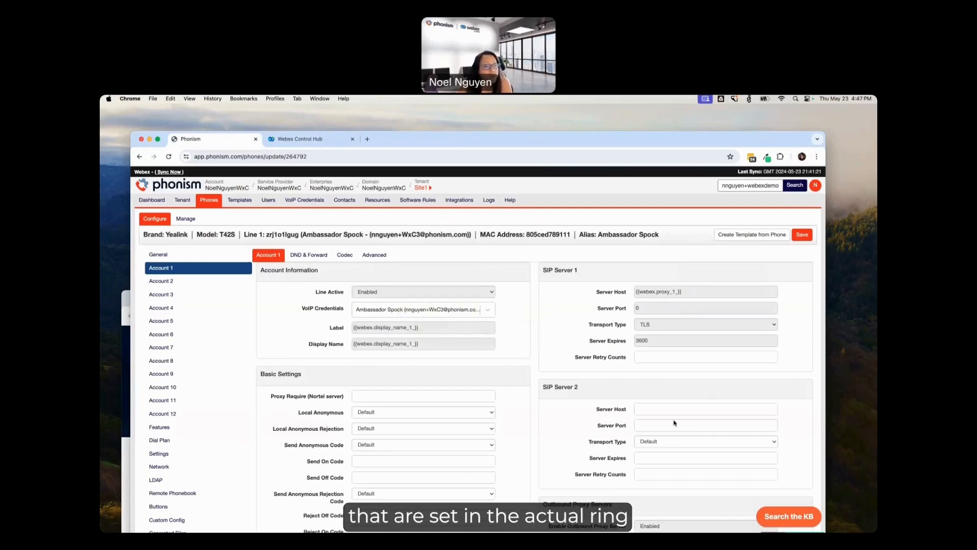
scroll(672, 423, "down", 3)
scroll(452, 458, "up", 2)
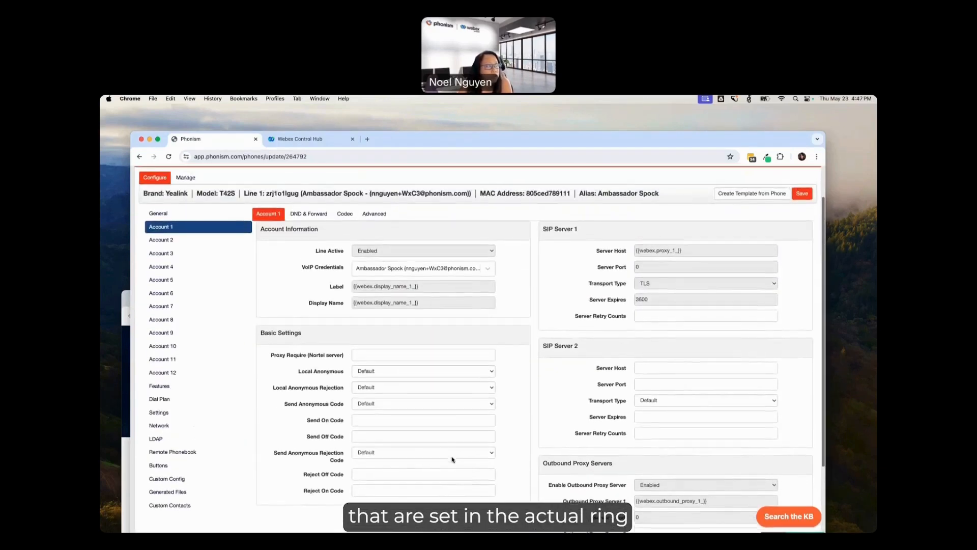
Step: Examine the advanced settings of Account 1, including session expiry and RTP encryption (SRTP)
left_click(374, 214)
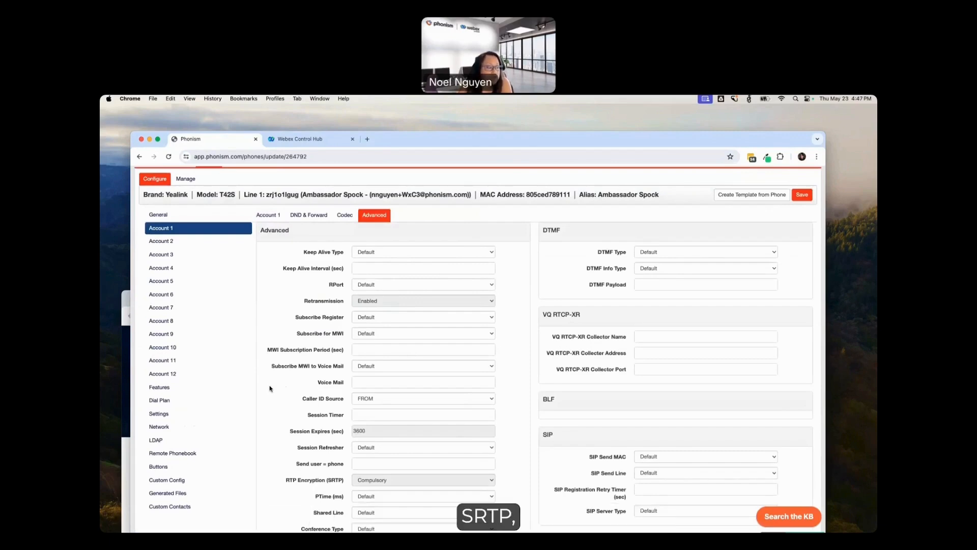
scroll(270, 388, "down", 3)
scroll(280, 371, "up", 3)
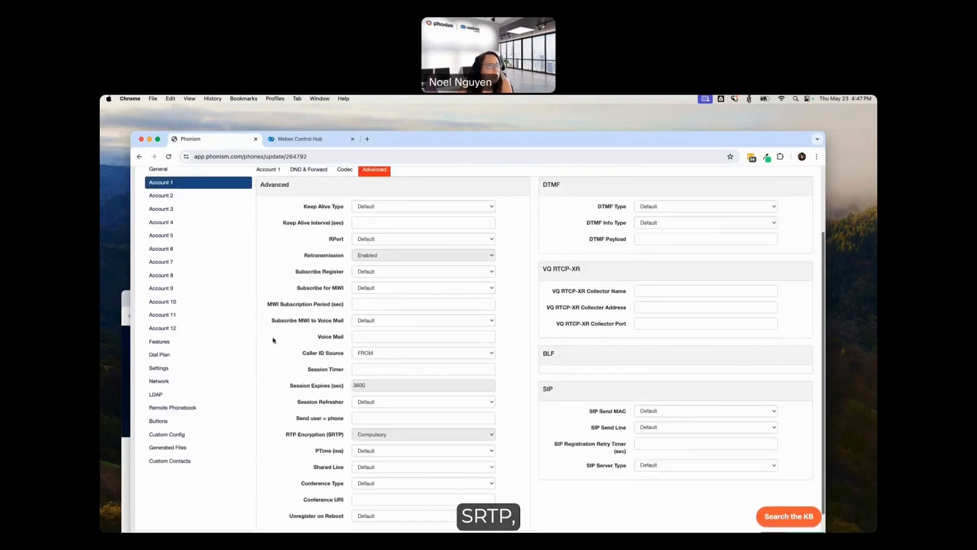
scroll(223, 373, "down", 3)
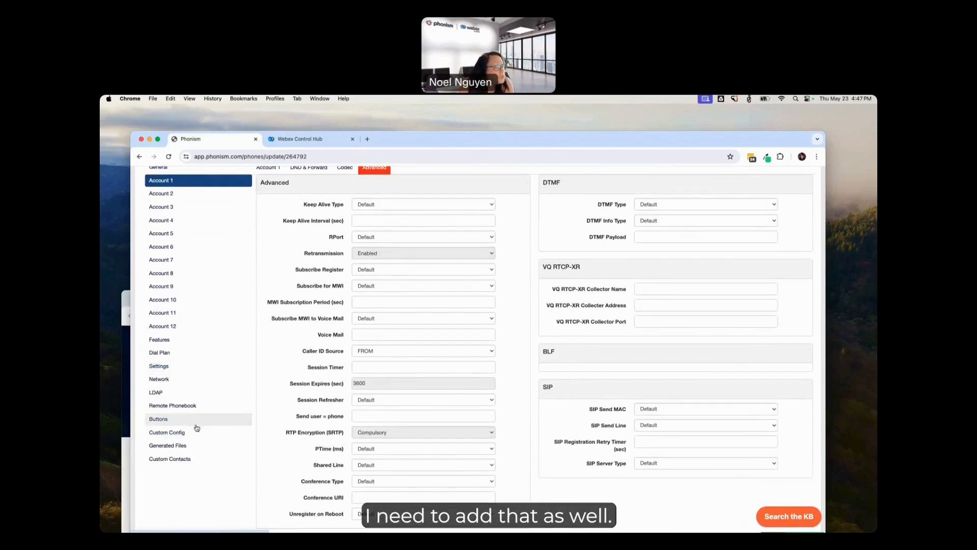
Step: Review the phone's custom configuration settings and return to its general information
left_click(185, 435)
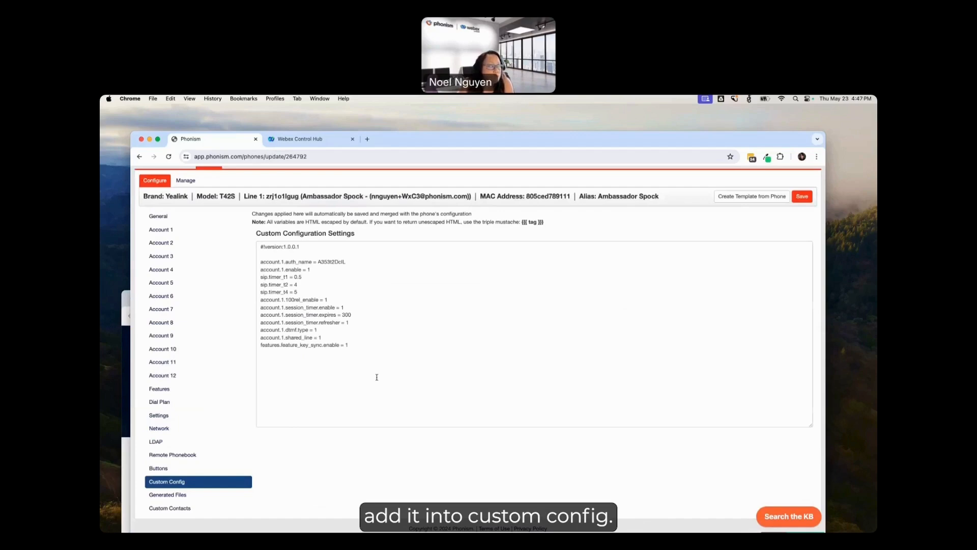
left_click(189, 233)
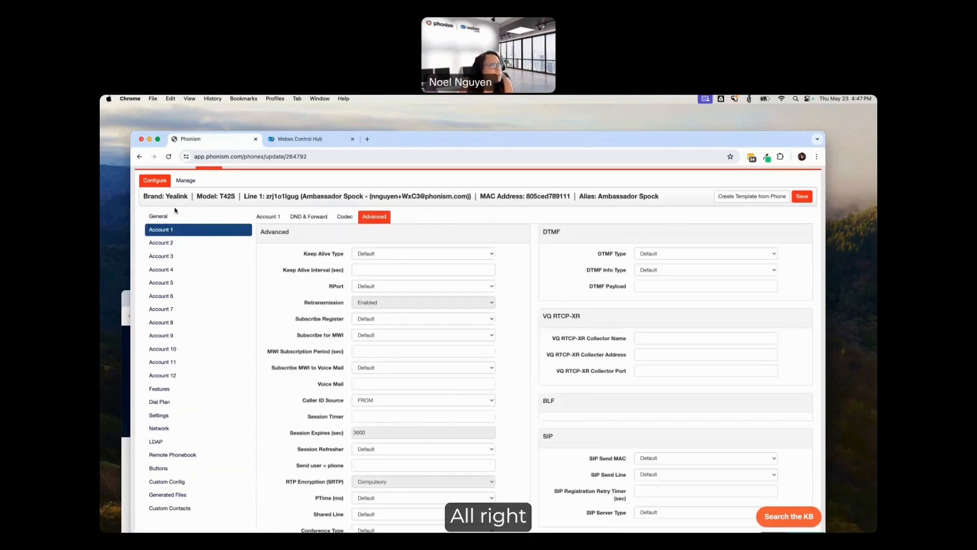
left_click(189, 218)
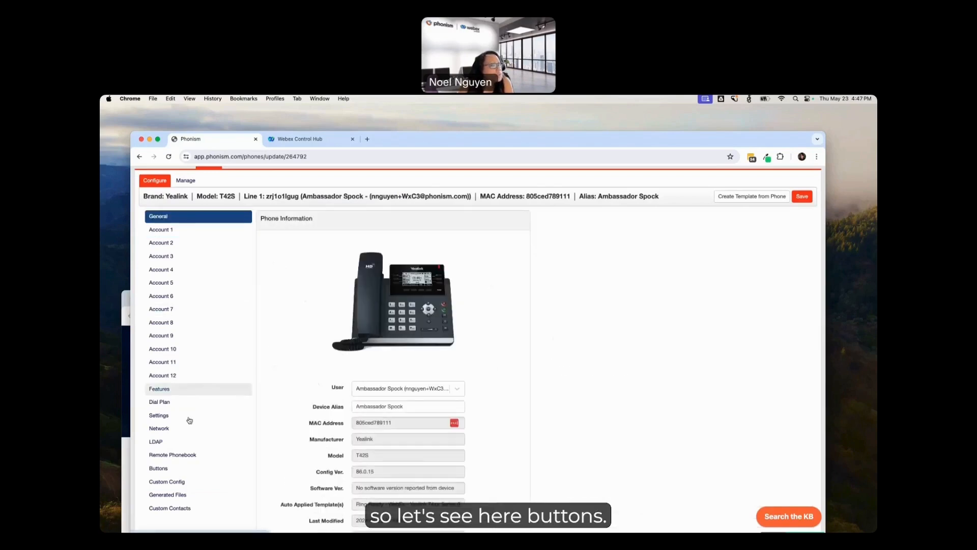
Step: Review the phone's button layout and line key settings, including the type options available for Line Key 2
left_click(198, 469)
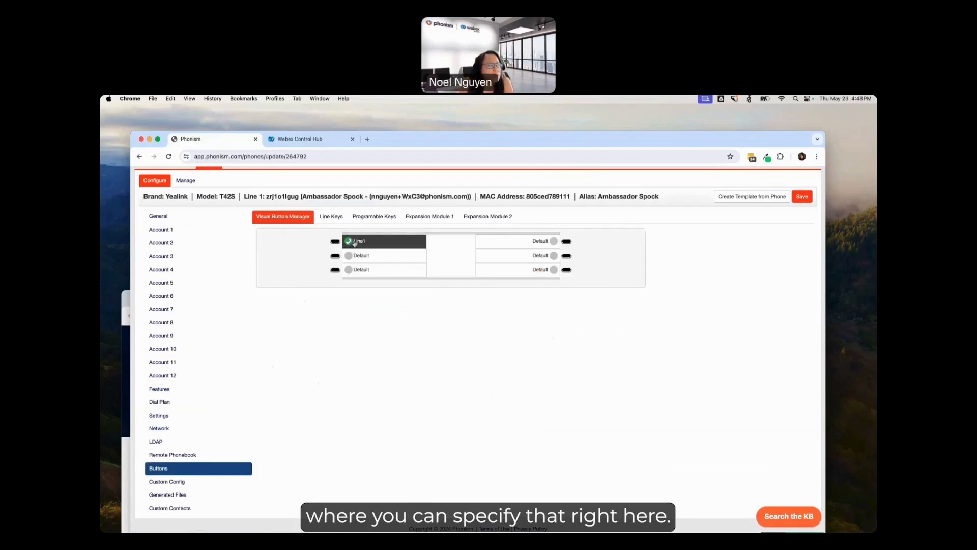
left_click(335, 218)
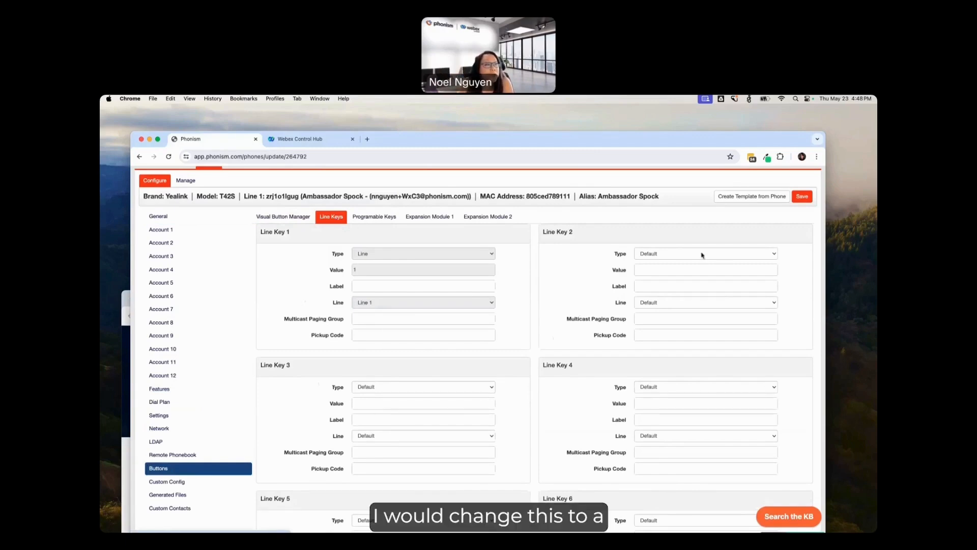
left_click(681, 254)
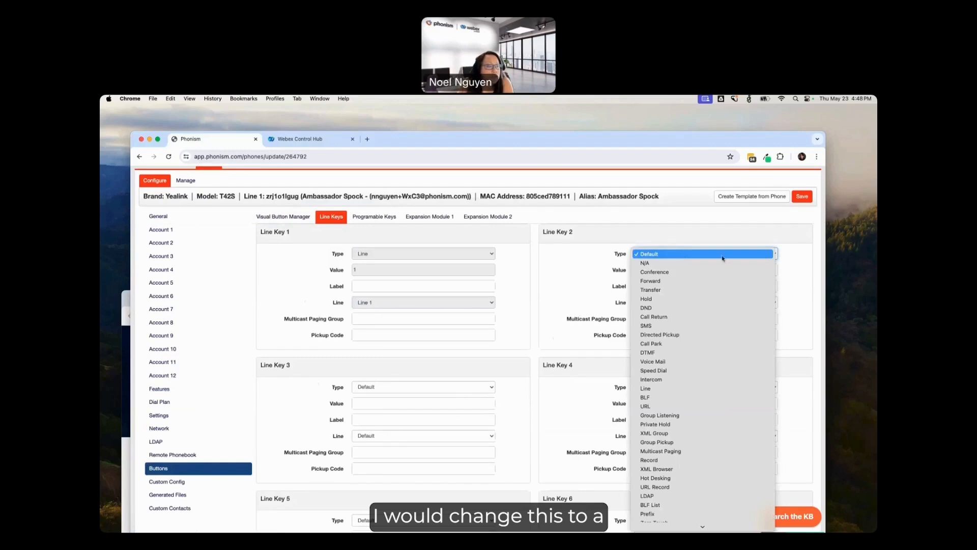
left_click(807, 253)
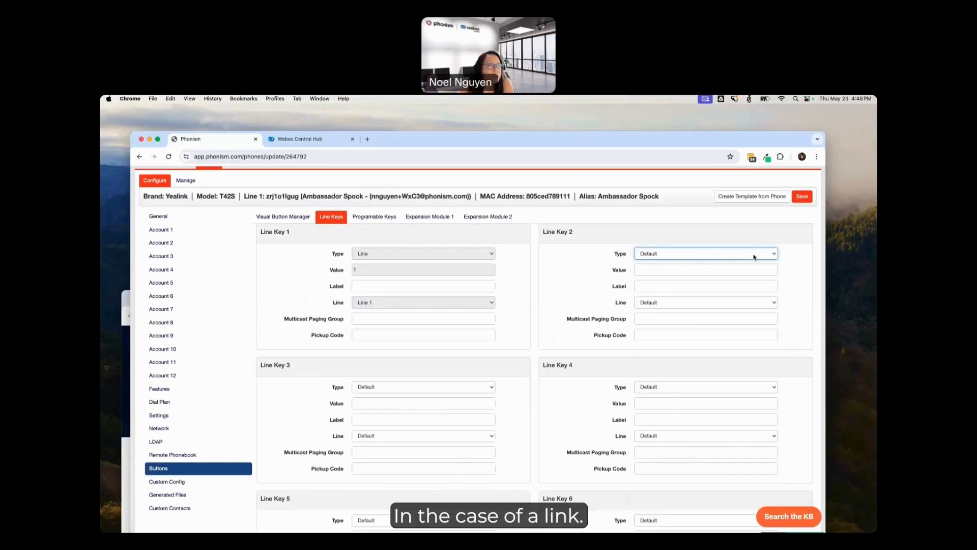
scroll(219, 243, "up", 2)
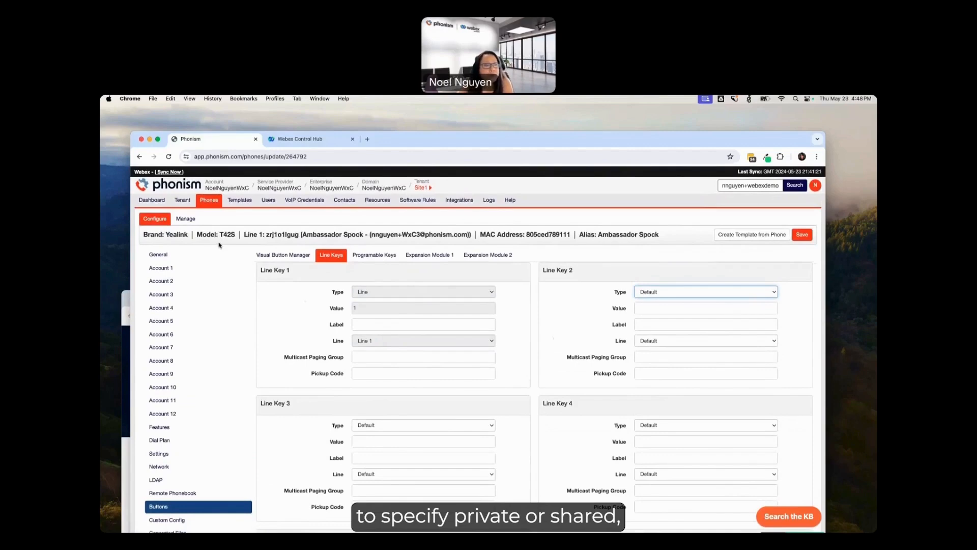
Step: Choose Webex_import_demo_2024.csv for a bulk phone import, examine the example CSV format, and cancel the import
left_click(216, 203)
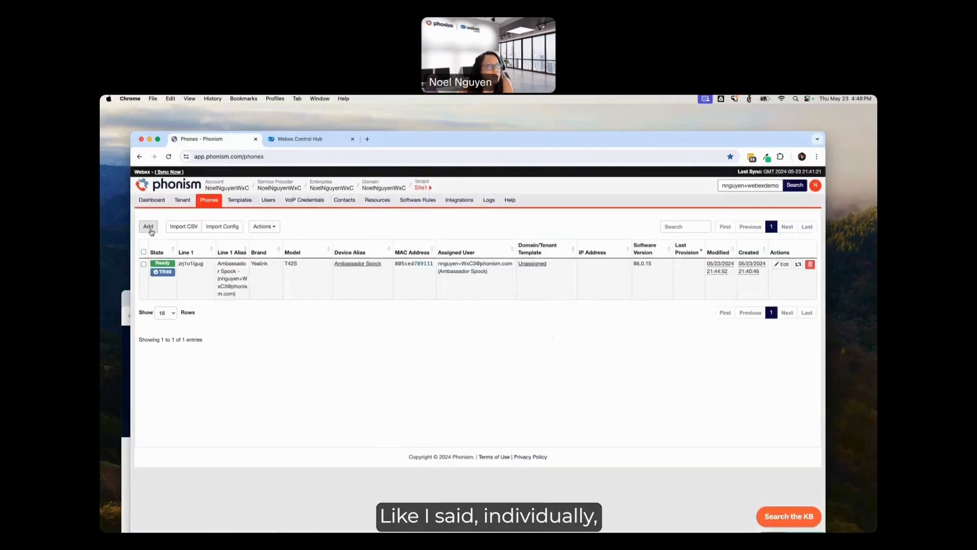
left_click(178, 230)
left_click(461, 303)
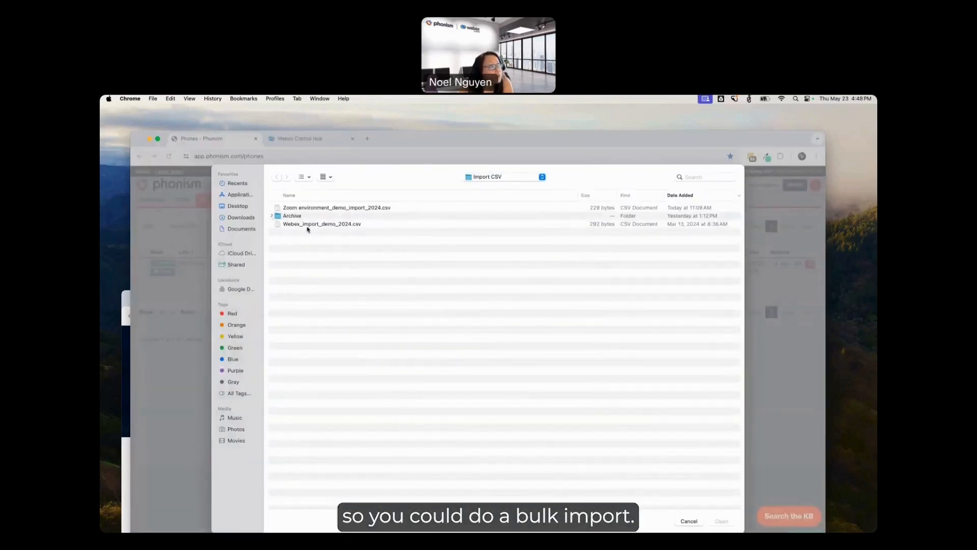
left_click(339, 225)
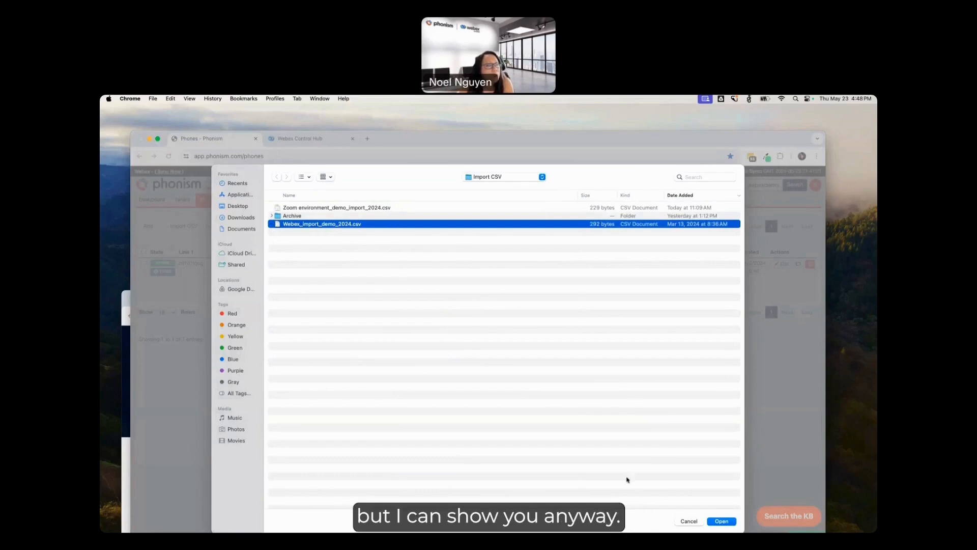
left_click(721, 522)
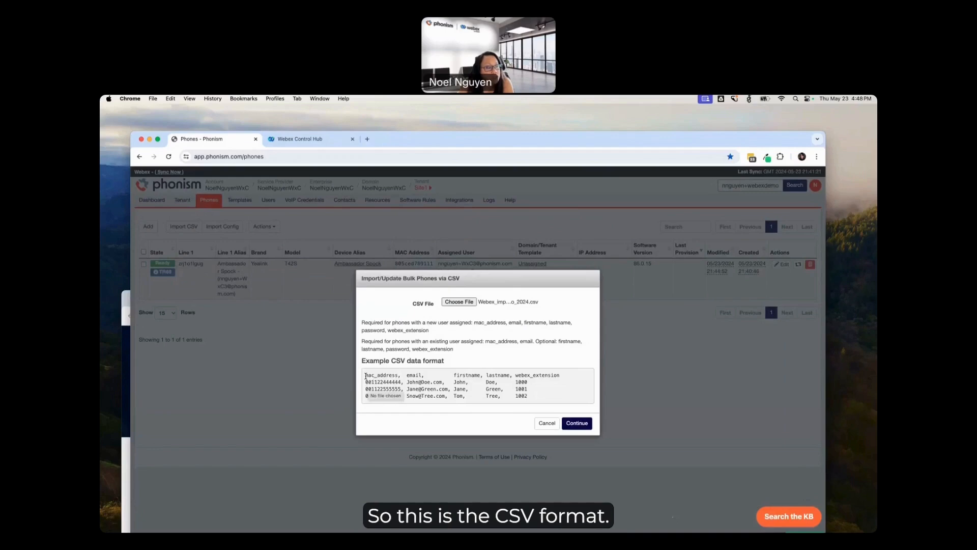
left_click_drag(365, 375, 543, 400)
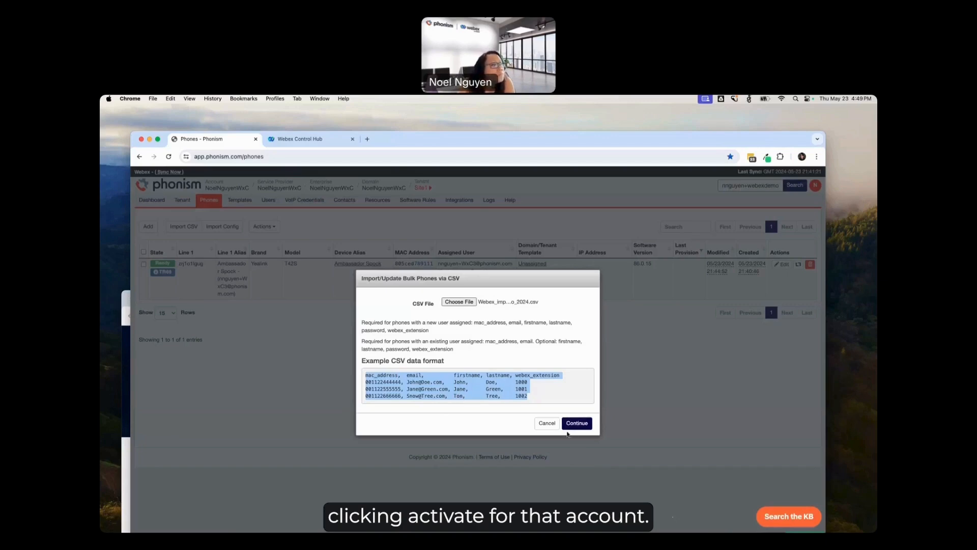
left_click(547, 424)
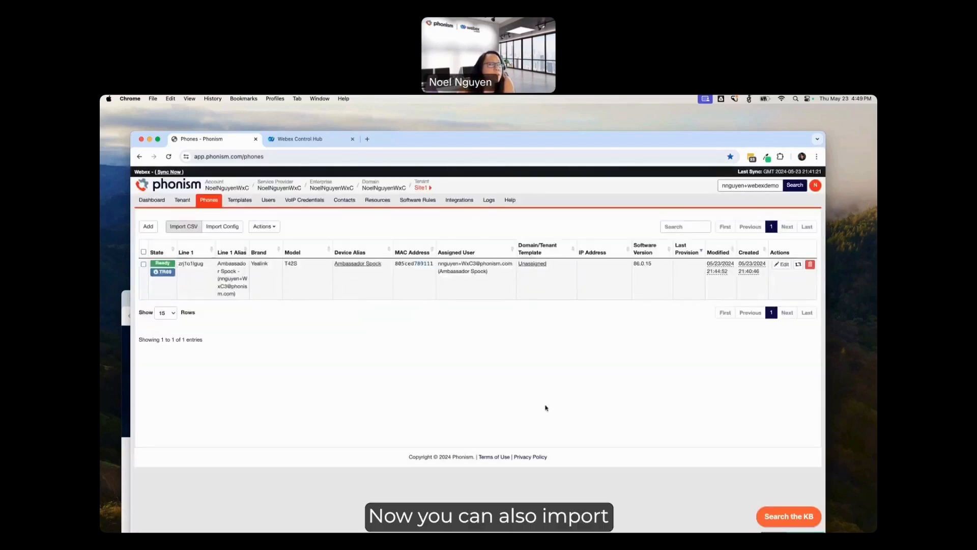
Step: Review the file requirements for importing phone configuration files, and leave without importing
left_click(230, 227)
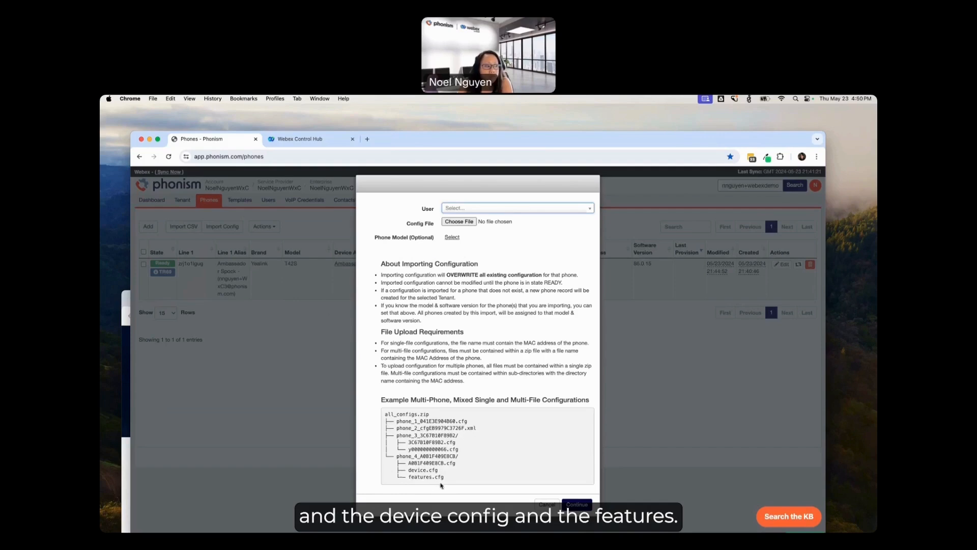
left_click(547, 504)
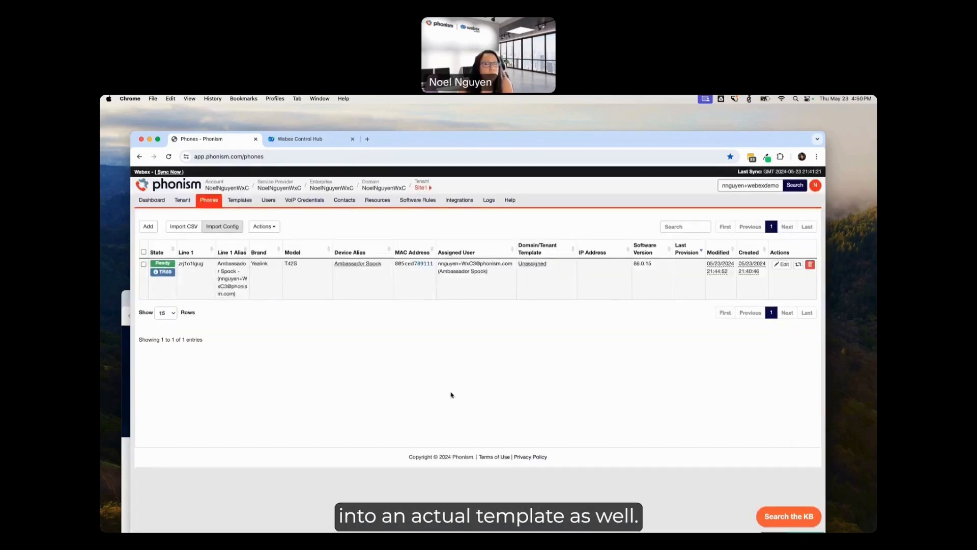
Step: Create a template from the Yealink T42S phone's configuration, and open the template list at the domain level
left_click(785, 265)
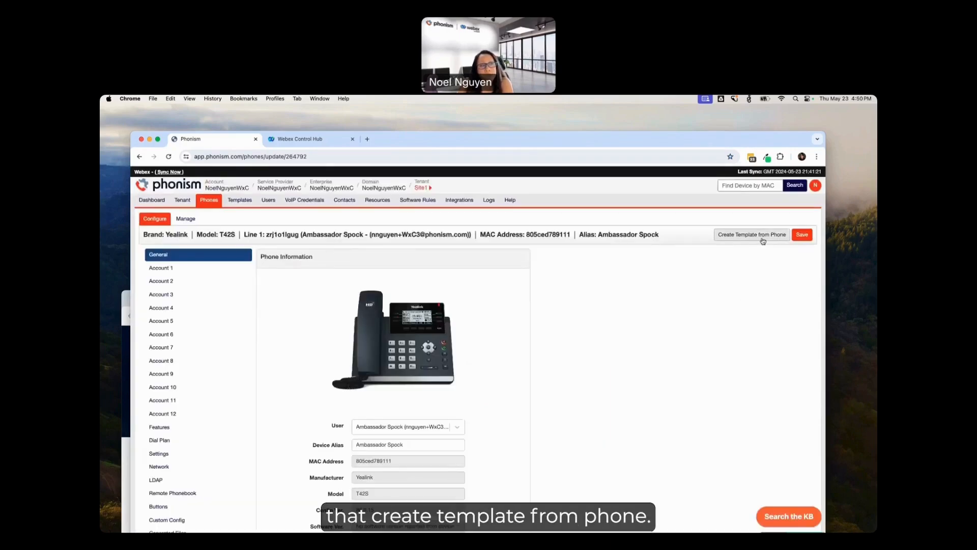
left_click(763, 239)
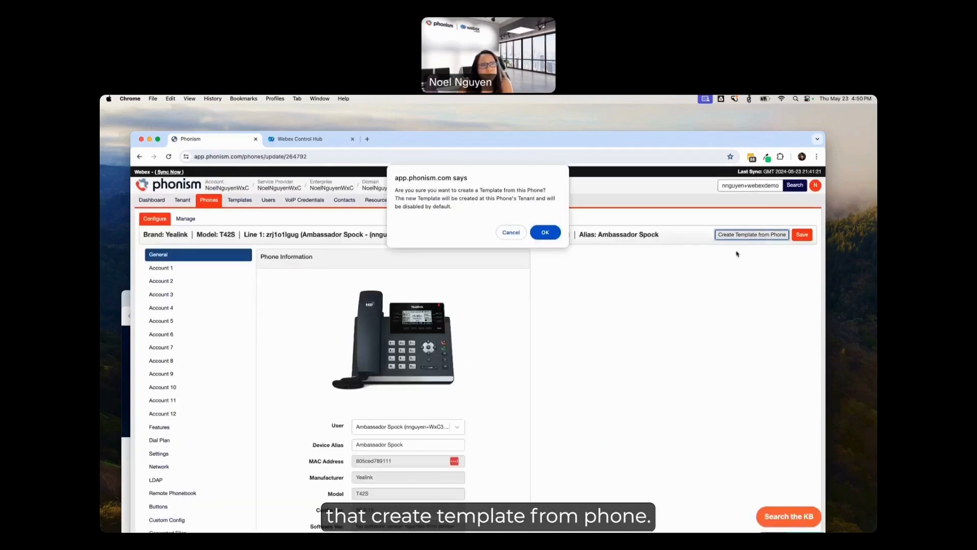
left_click(541, 234)
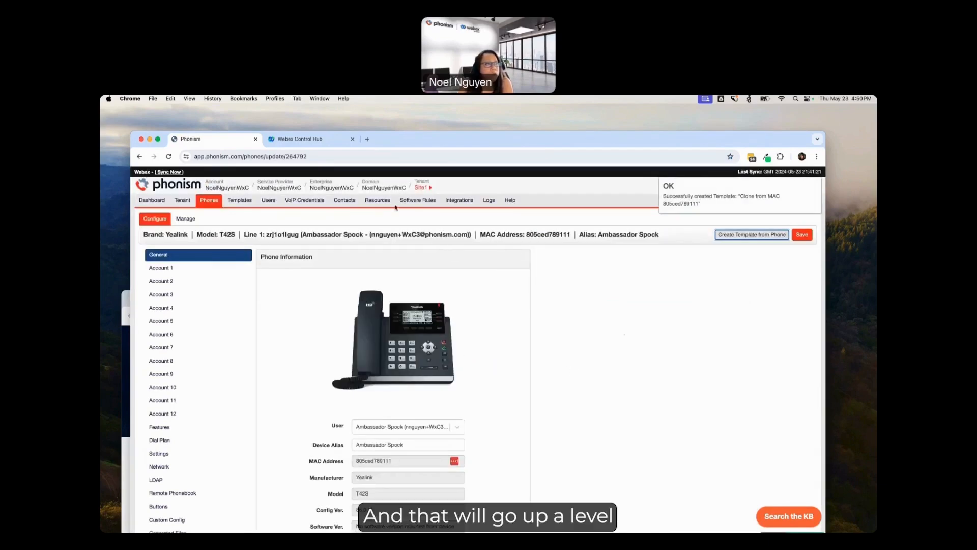
left_click(380, 188)
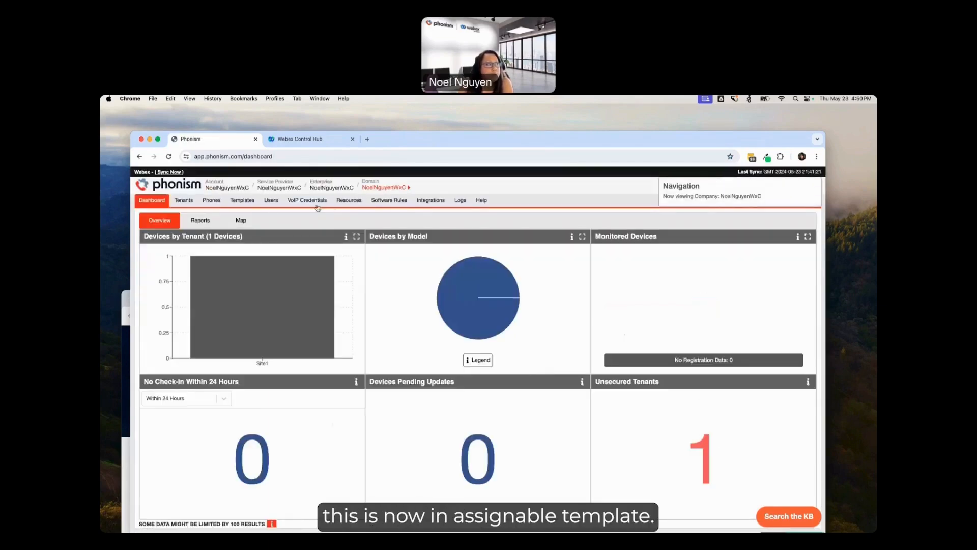
left_click(246, 202)
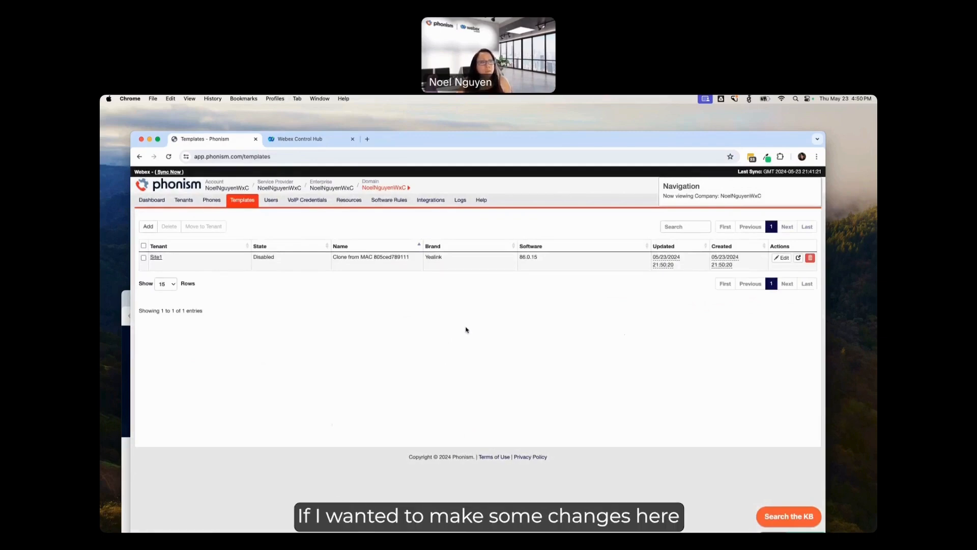
Step: Open the Site1 template cloned from the Yealink phone for editing and set its state to Assignable
left_click(781, 259)
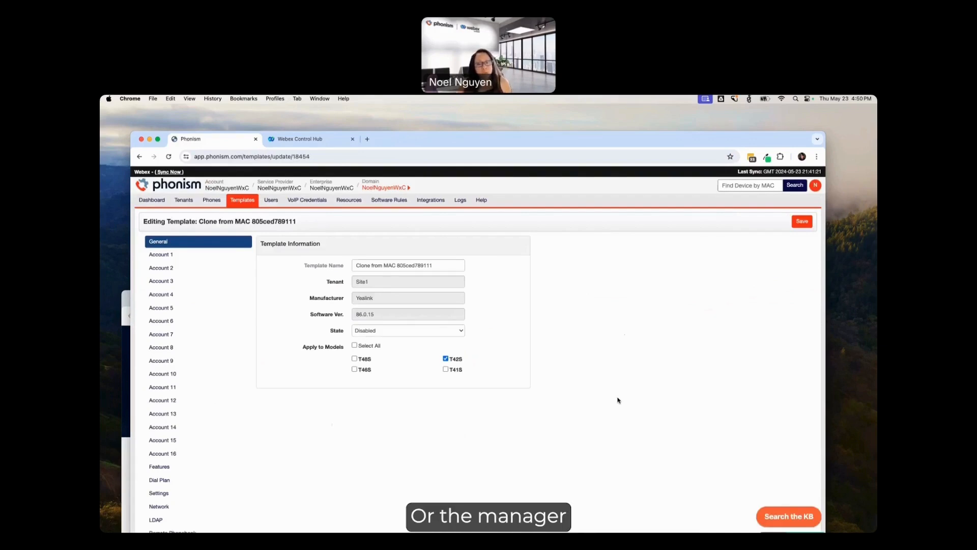
left_click(383, 332)
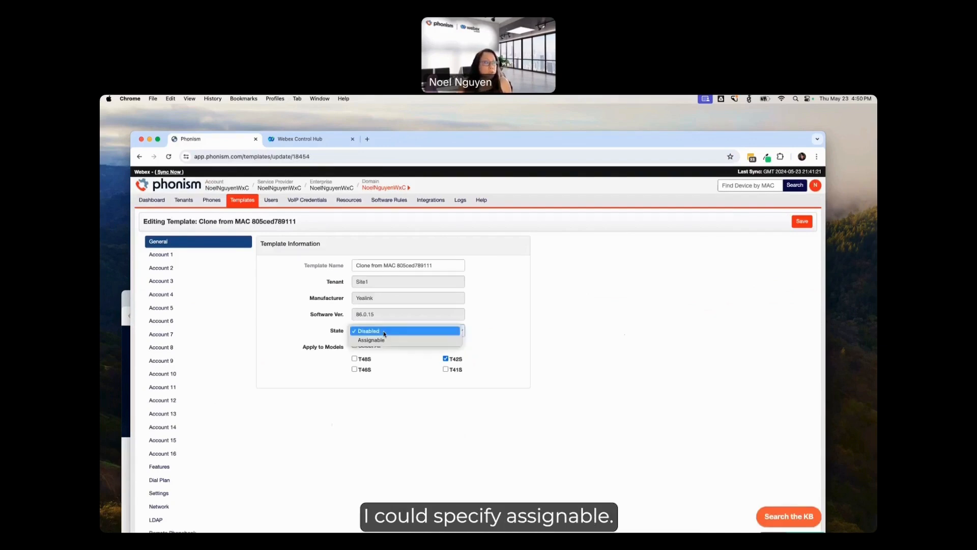
left_click(384, 340)
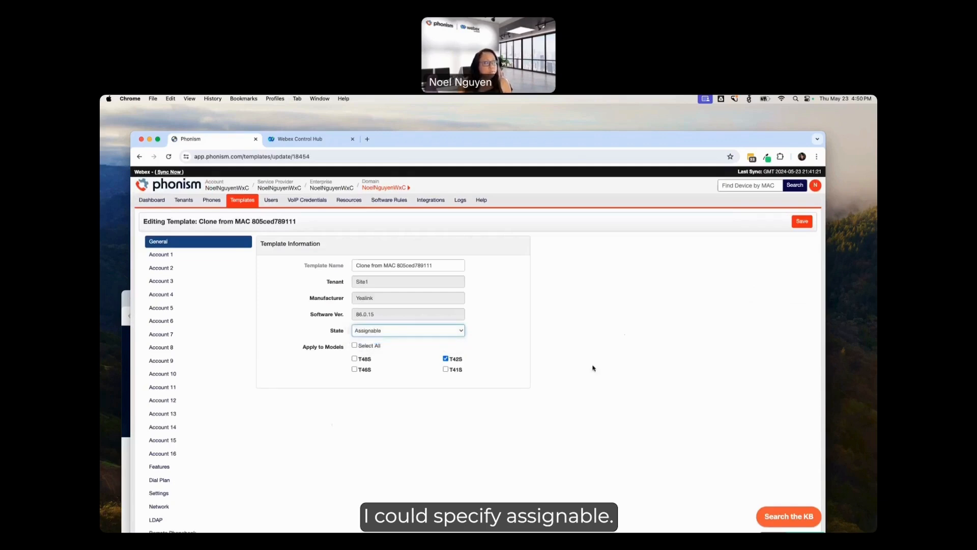
Step: Enforce the type value of Line Key 2 in the template, set it to Speed Dial, and return to the template list without saving
scroll(189, 443, "down", 2)
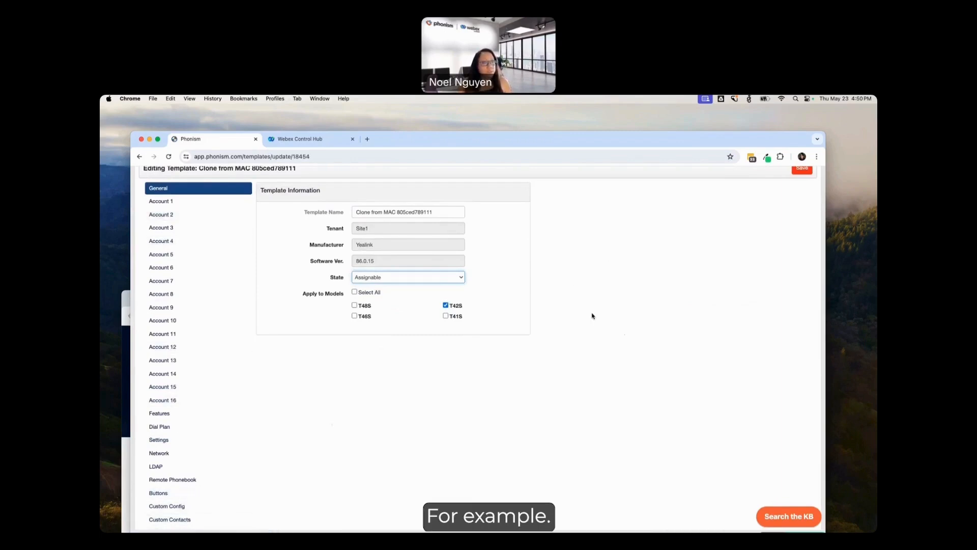
left_click(188, 494)
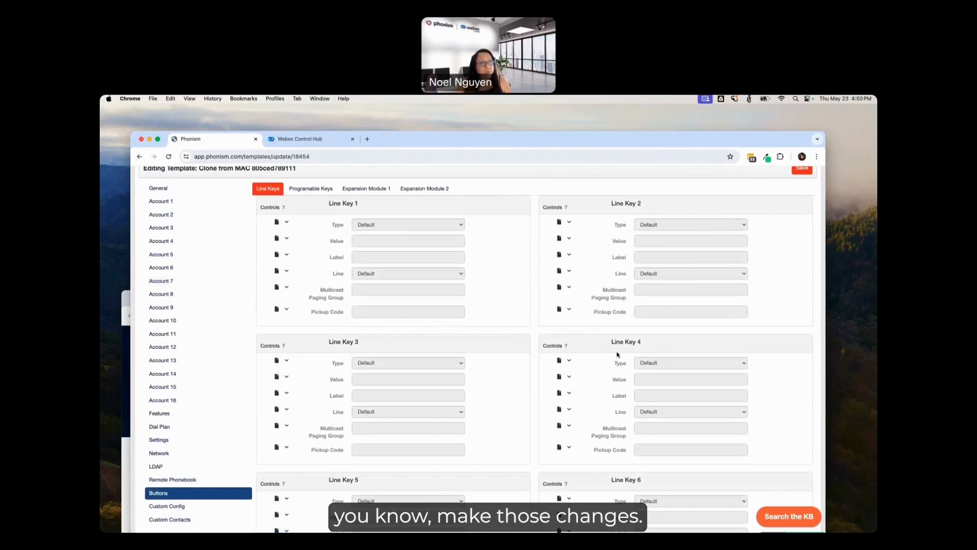
scroll(659, 324, "up", 2)
scroll(658, 323, "down", 1)
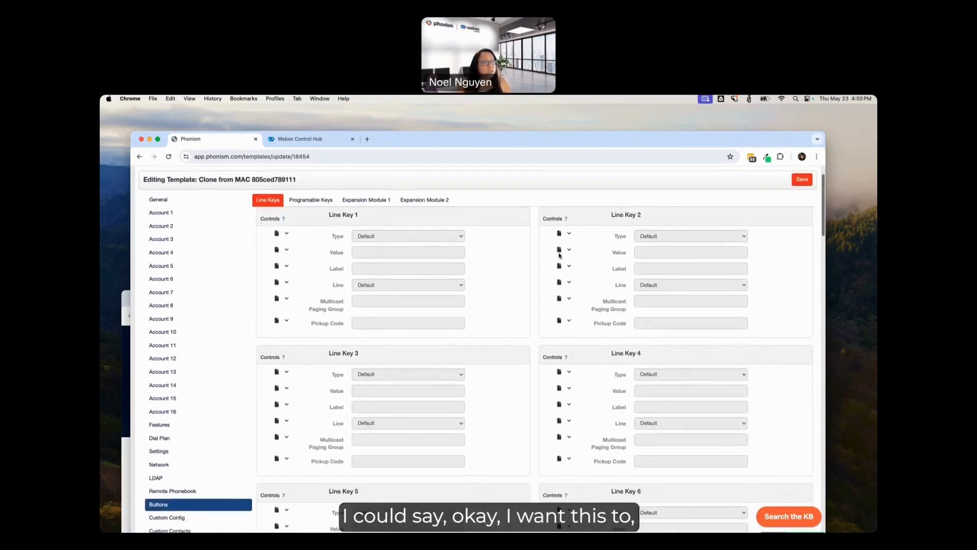
scroll(560, 255, "up", 2)
left_click(566, 274)
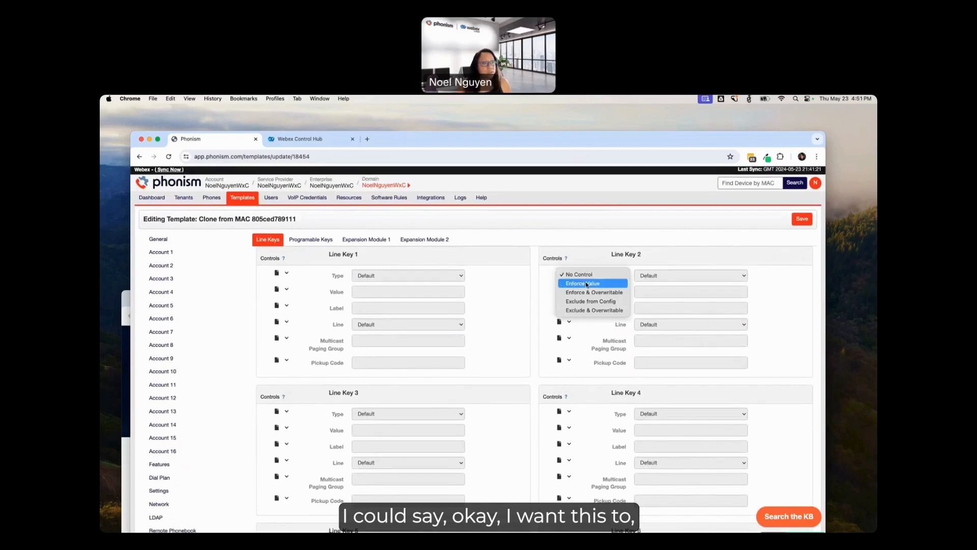
left_click(585, 284)
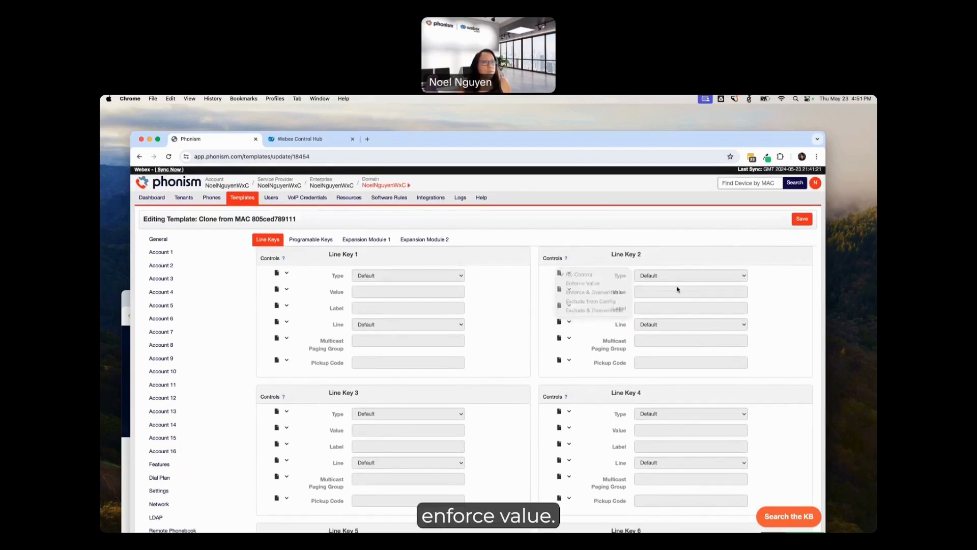
left_click(691, 275)
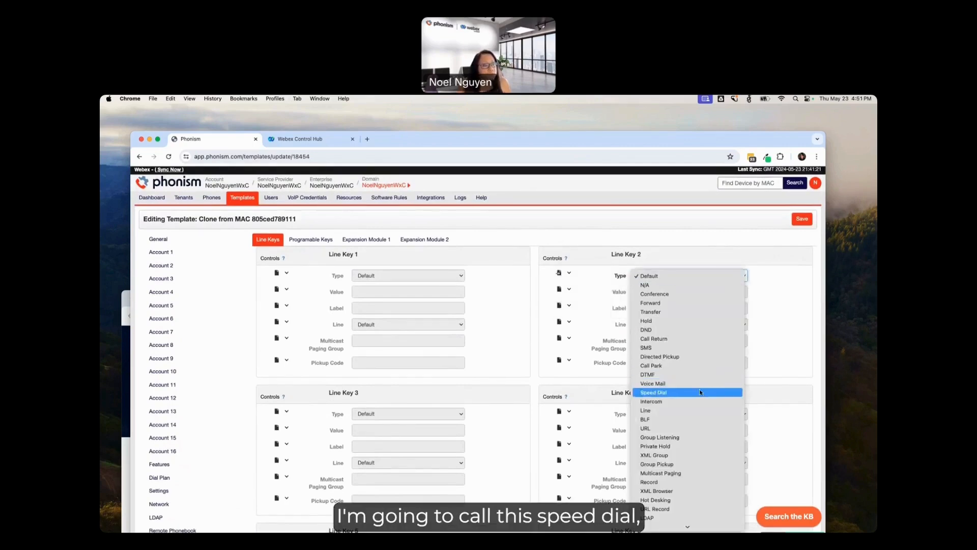
left_click(677, 393)
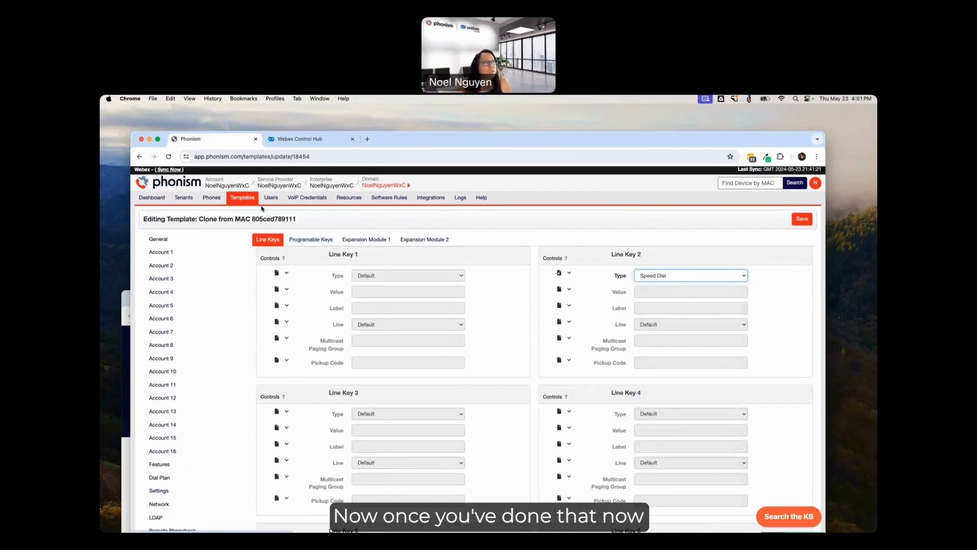
left_click(245, 198)
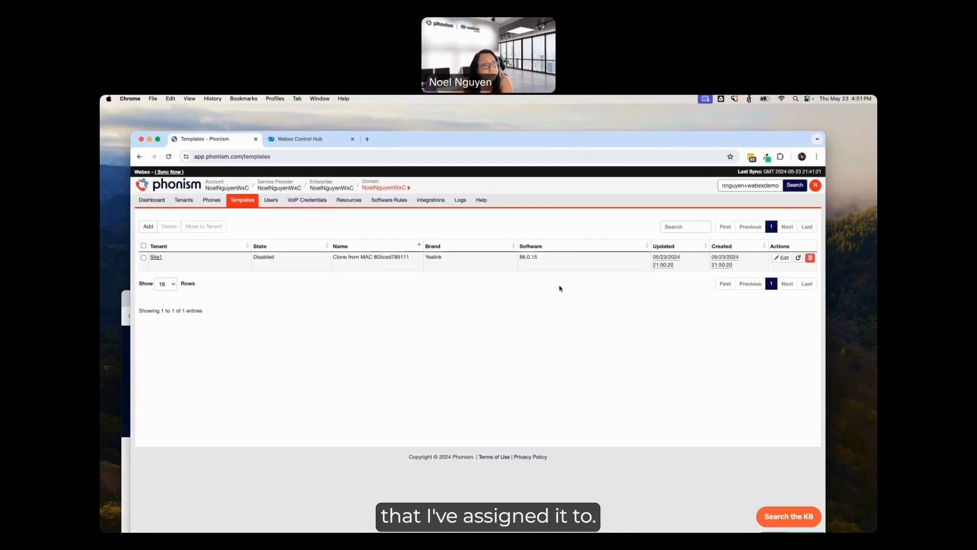
Step: Check which templates can be assigned to the Yealink T42S phone in Site1, and cancel the template selection
left_click(210, 200)
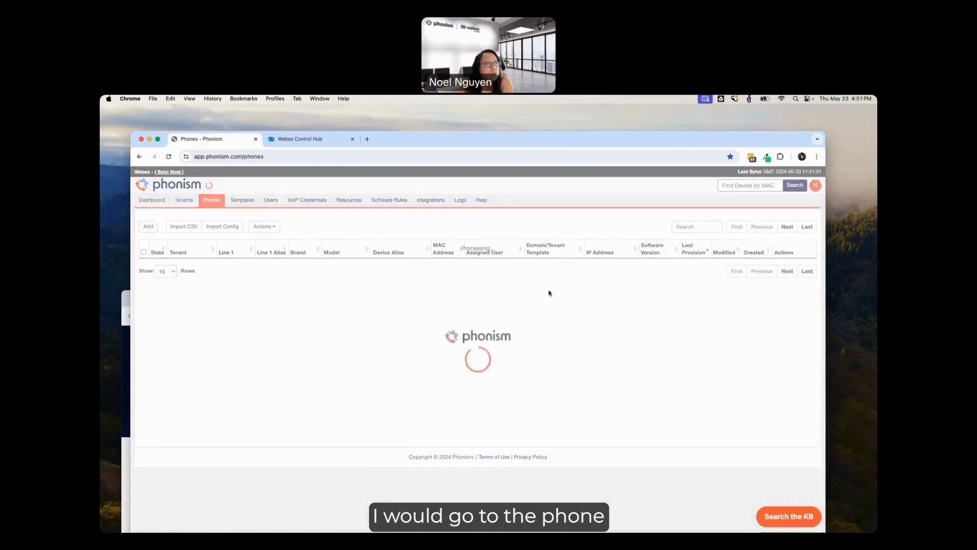
left_click(550, 263)
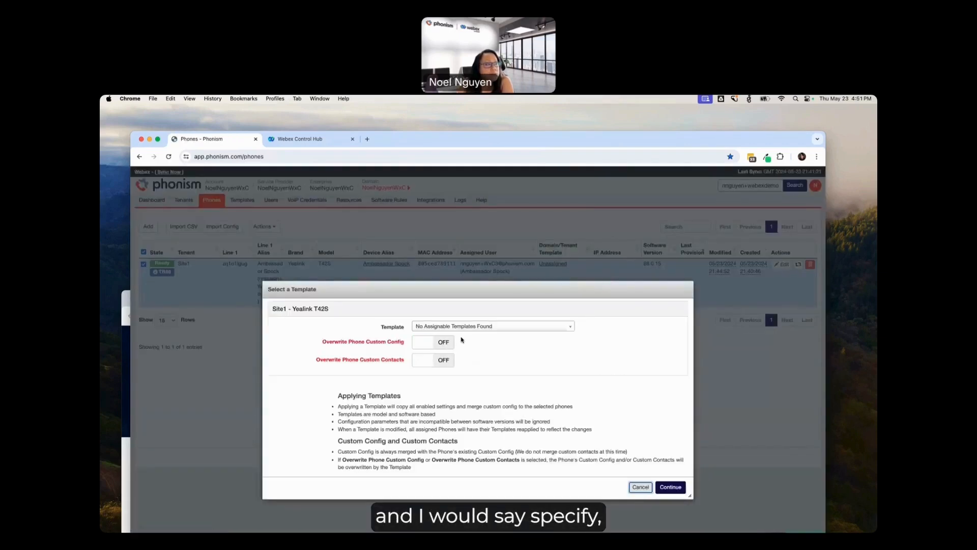
left_click(462, 328)
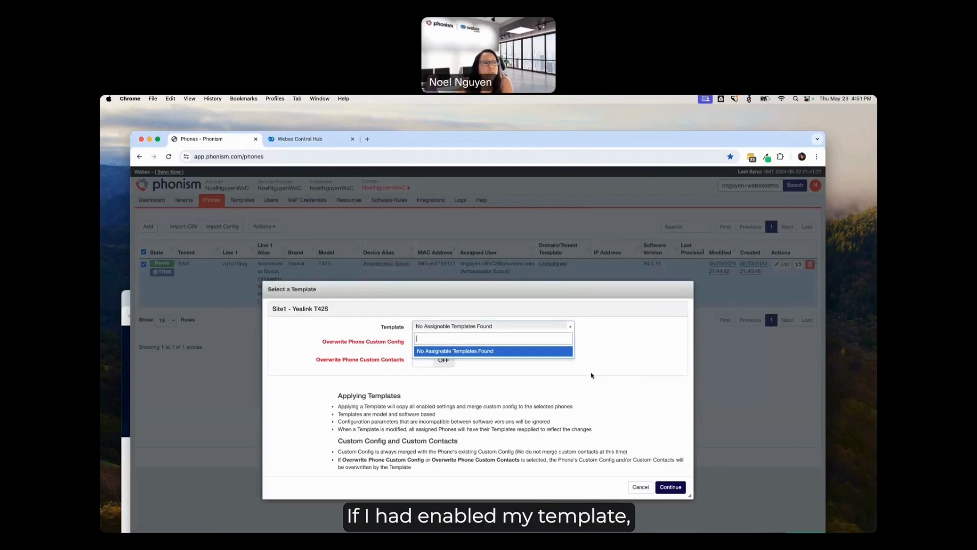
left_click(640, 491)
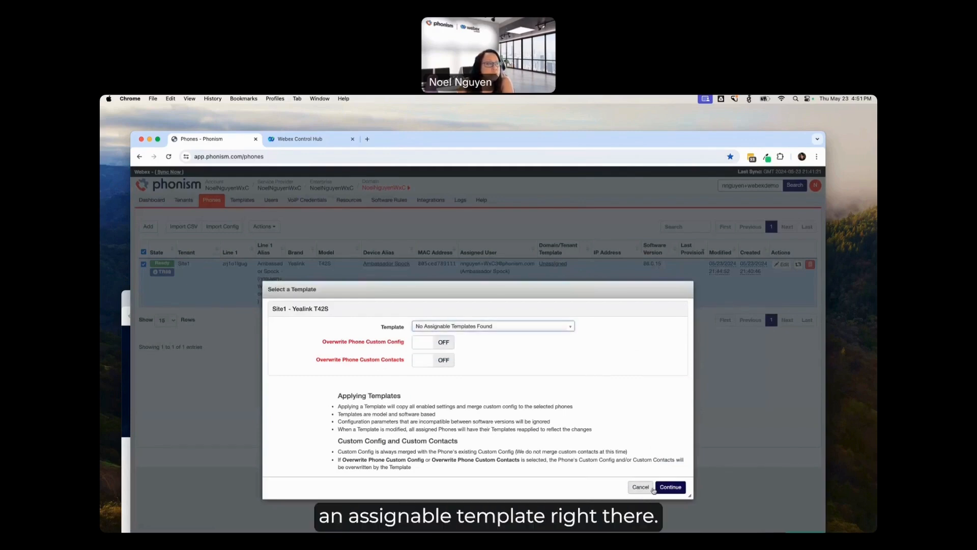
left_click(640, 487)
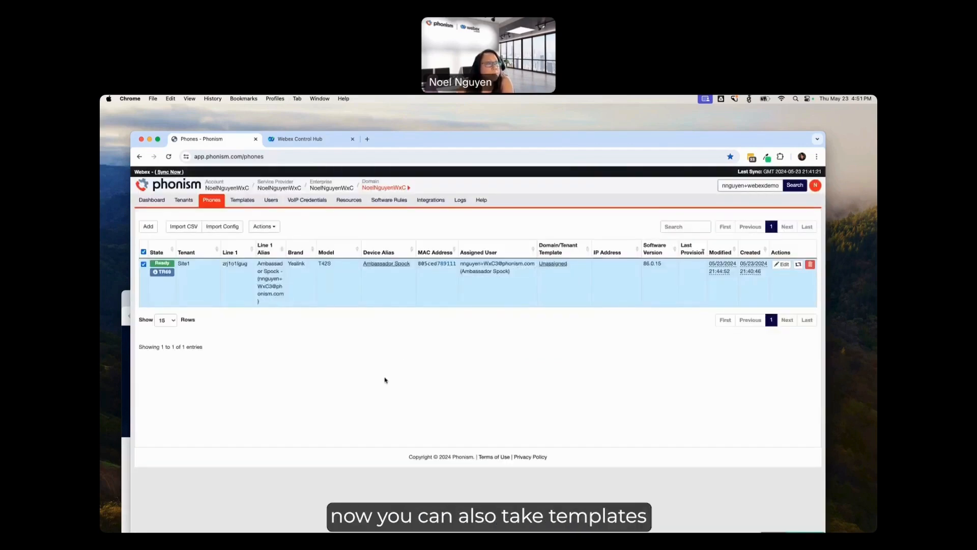
Step: Start cloning the Site1 template to the enterprise level, shortening the template name so that it ends in Site1-YealinkT42S
left_click(242, 200)
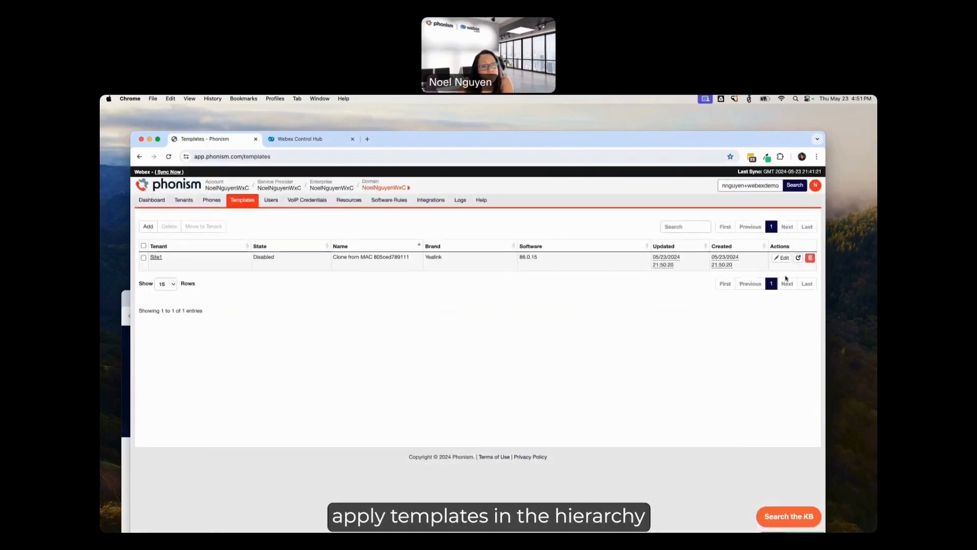
left_click(798, 258)
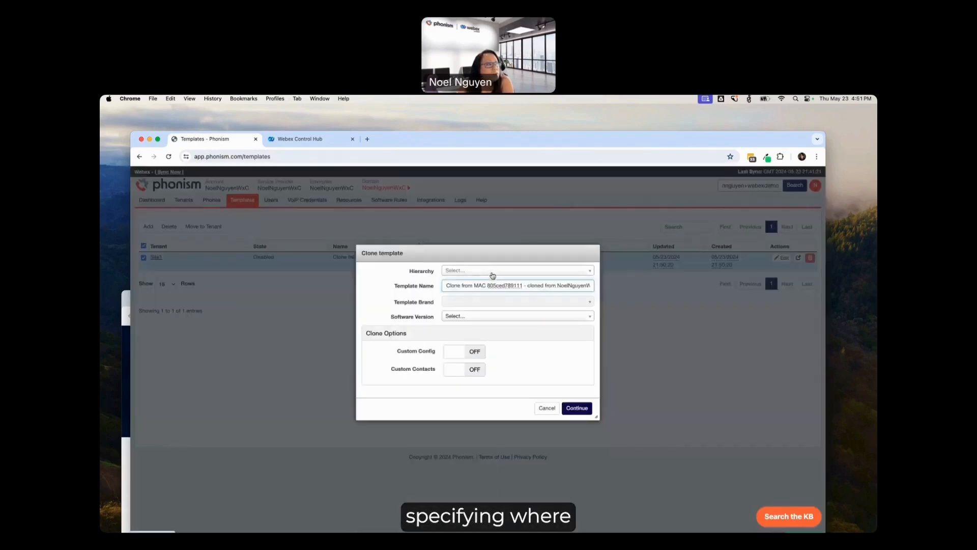
left_click(493, 271)
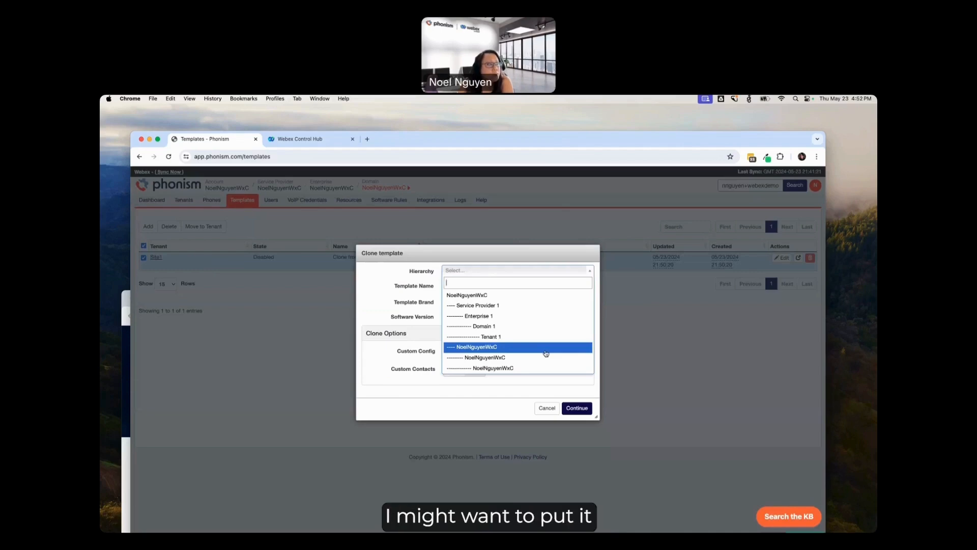
left_click(518, 359)
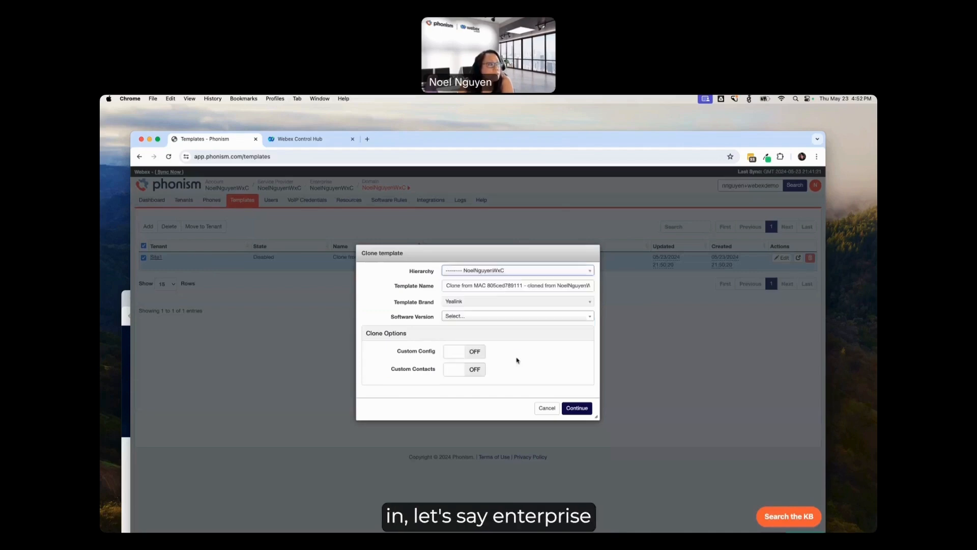
left_click_drag(446, 286, 536, 288)
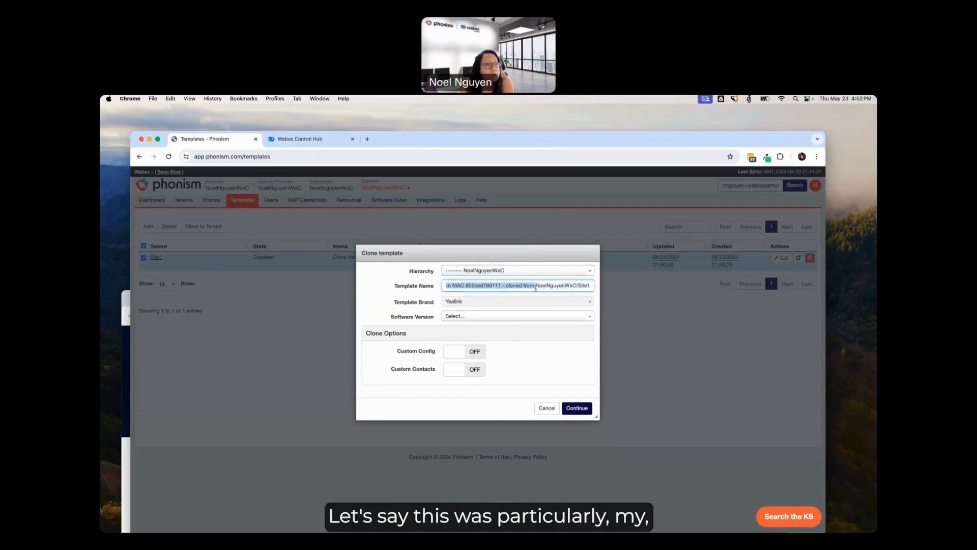
key("BackSpace")
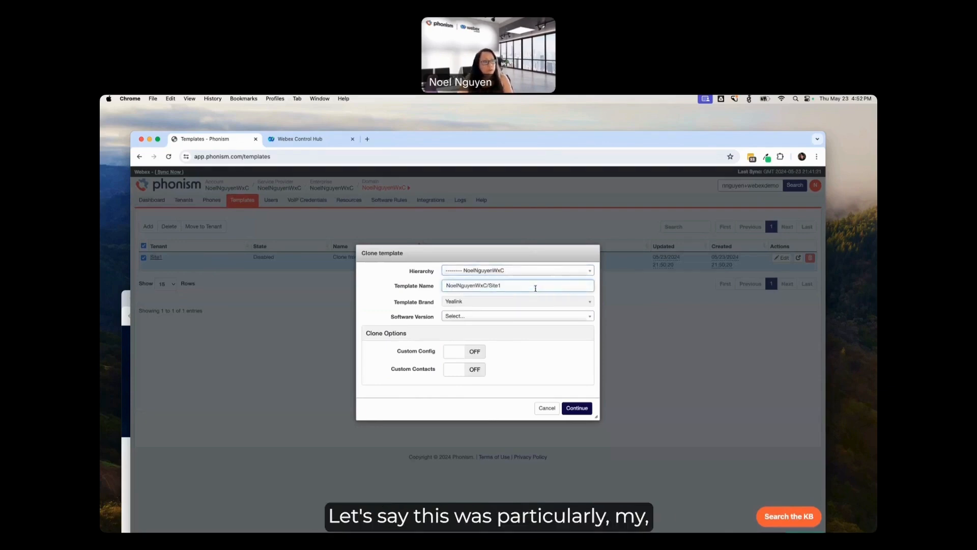
left_click(517, 284)
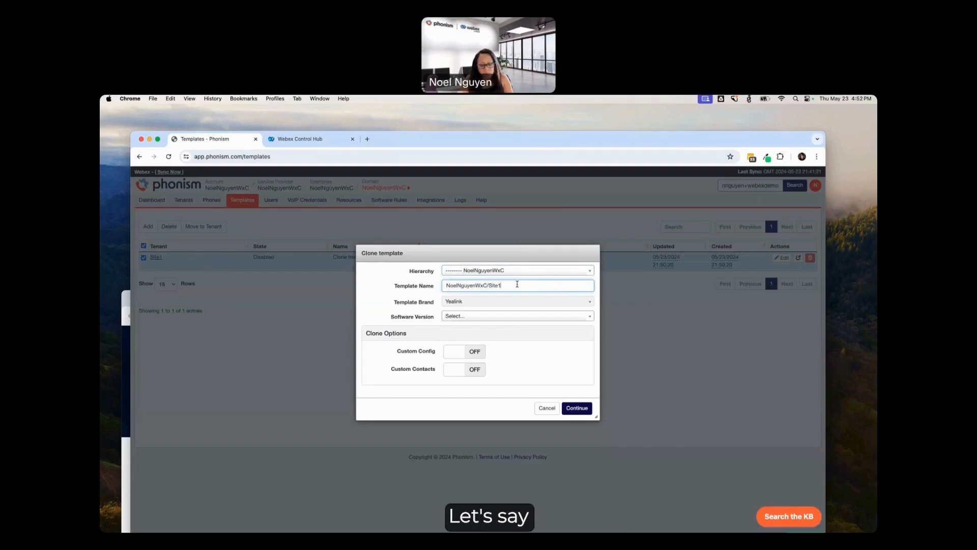
type("-YealinkT42S")
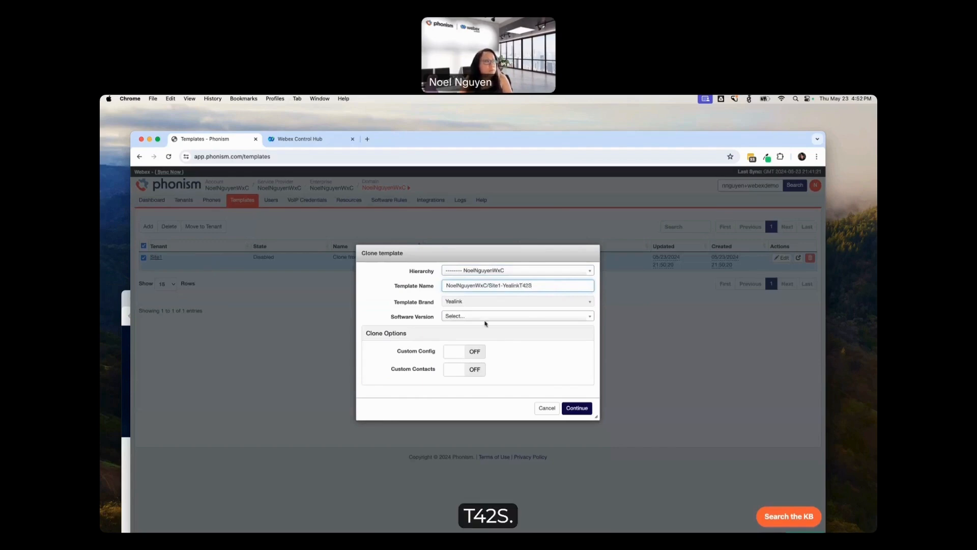
Step: Set the clone's software version to 86.0.15, turn on Custom Config, and create the clone
left_click(477, 316)
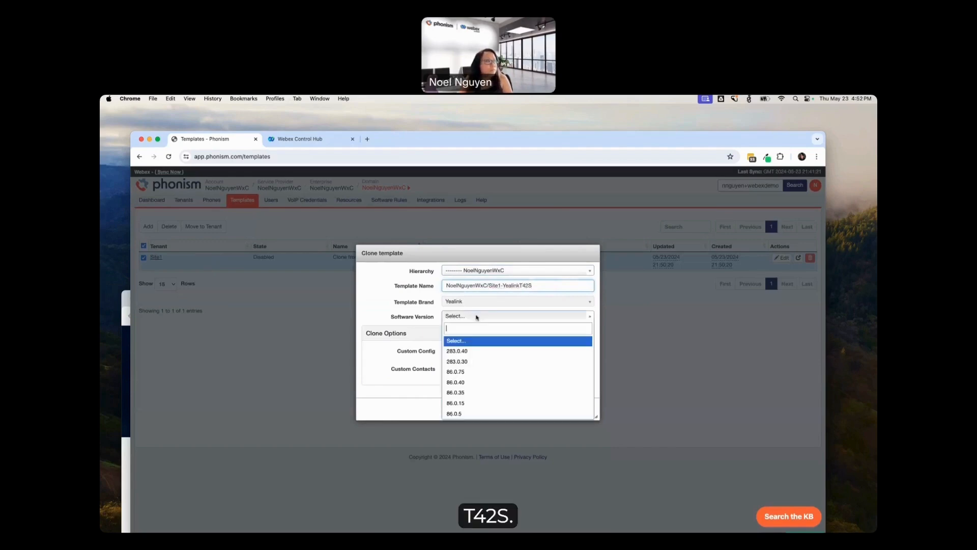
left_click(472, 405)
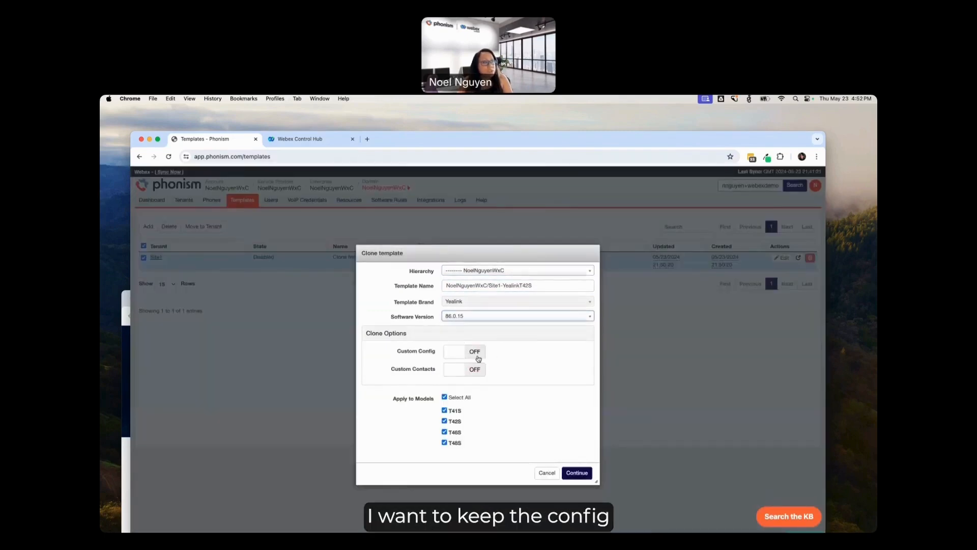
left_click(483, 358)
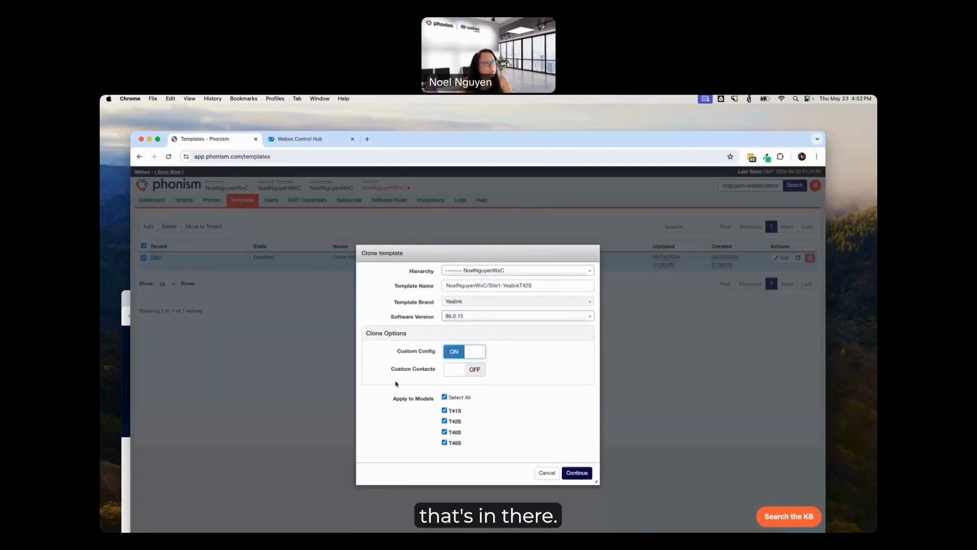
left_click(580, 477)
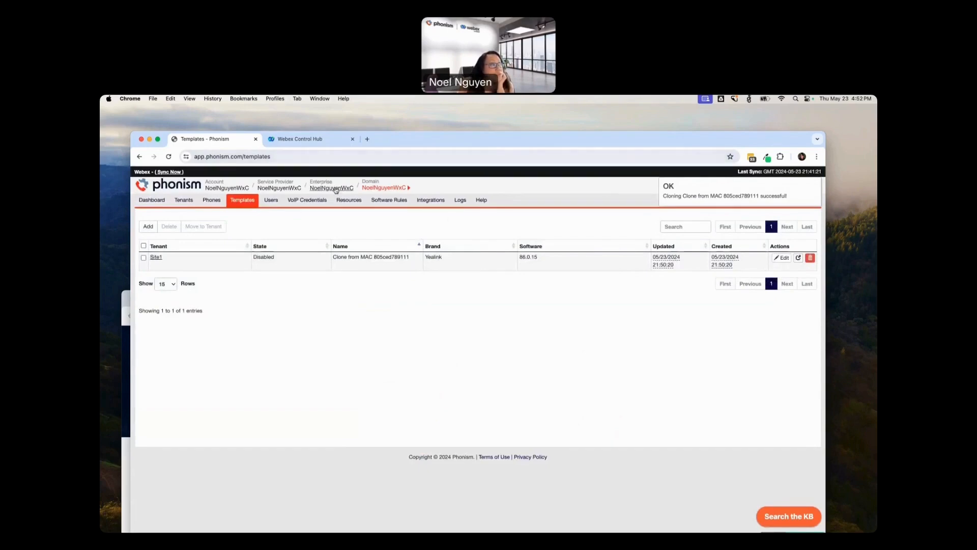
Step: Go to the templates at the enterprise level and open the Site1-YealinkT42S template for editing
left_click(375, 199)
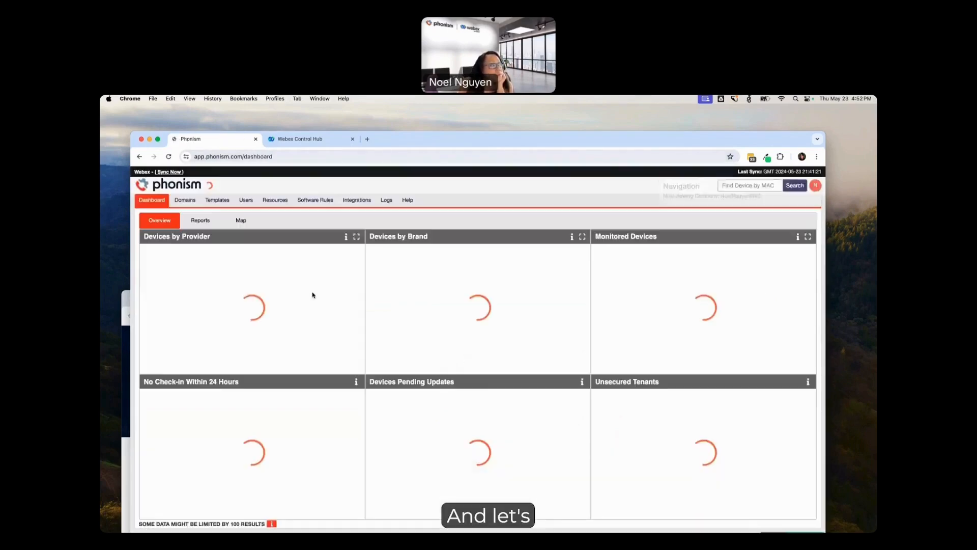
left_click(218, 201)
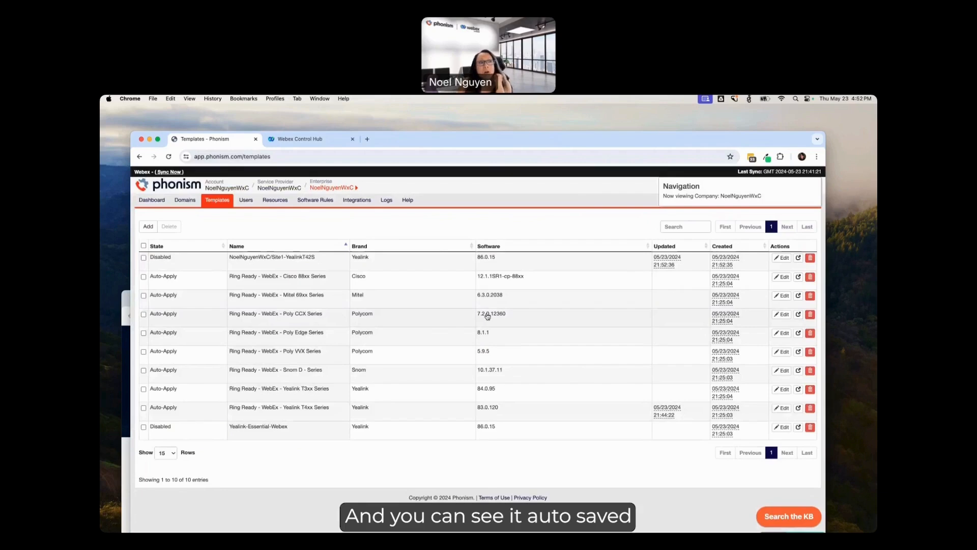
left_click(784, 260)
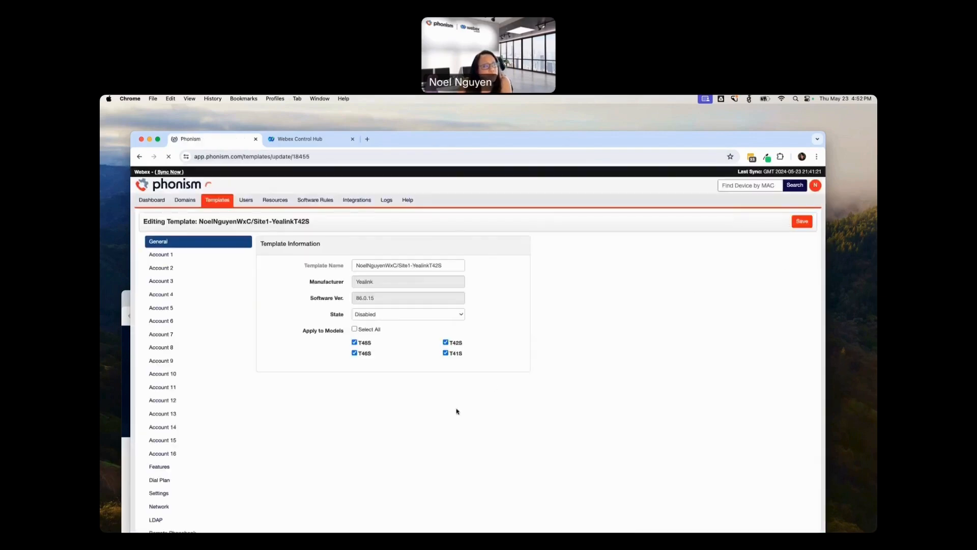
Step: Limit the template to the T42S model, set its state to AutoApply, and save it
scroll(355, 347, "down", 1)
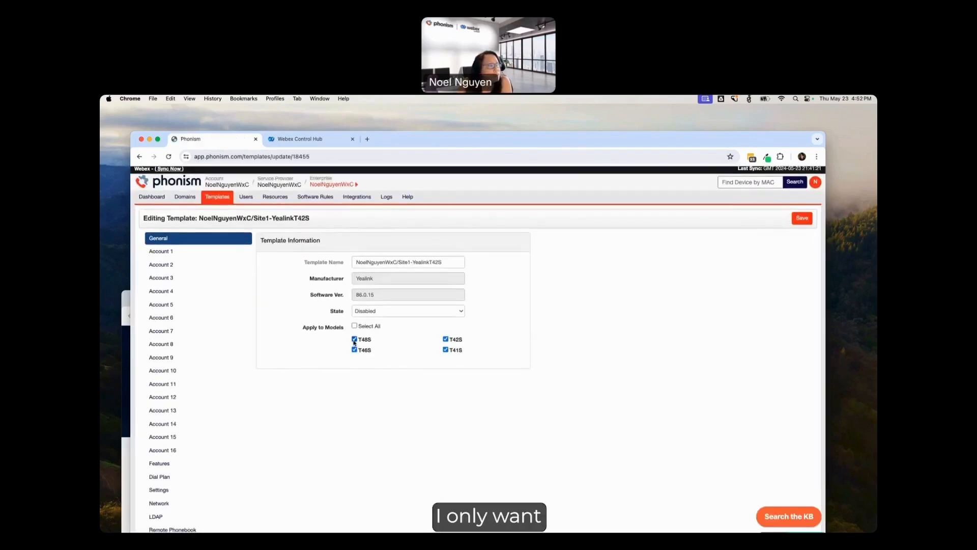
left_click(446, 350)
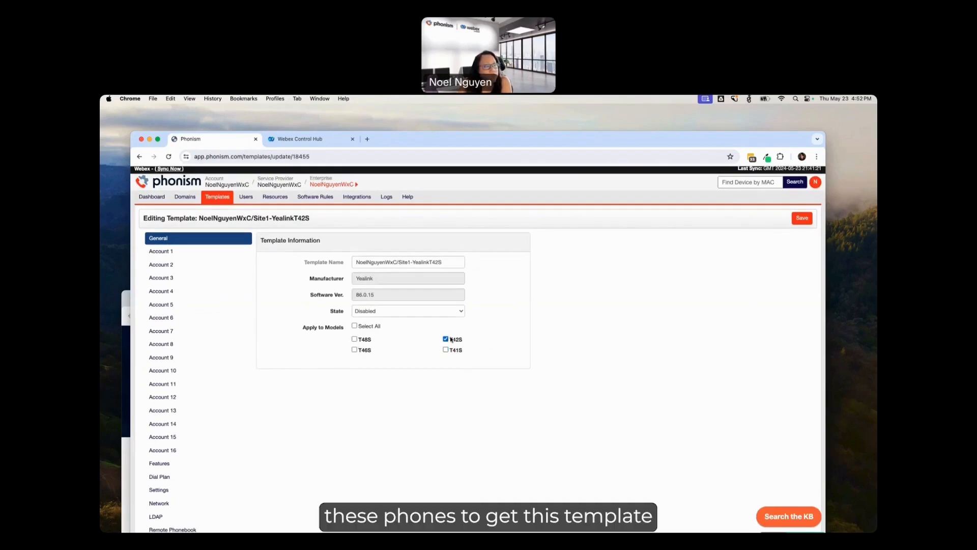
left_click(407, 311)
left_click(386, 318)
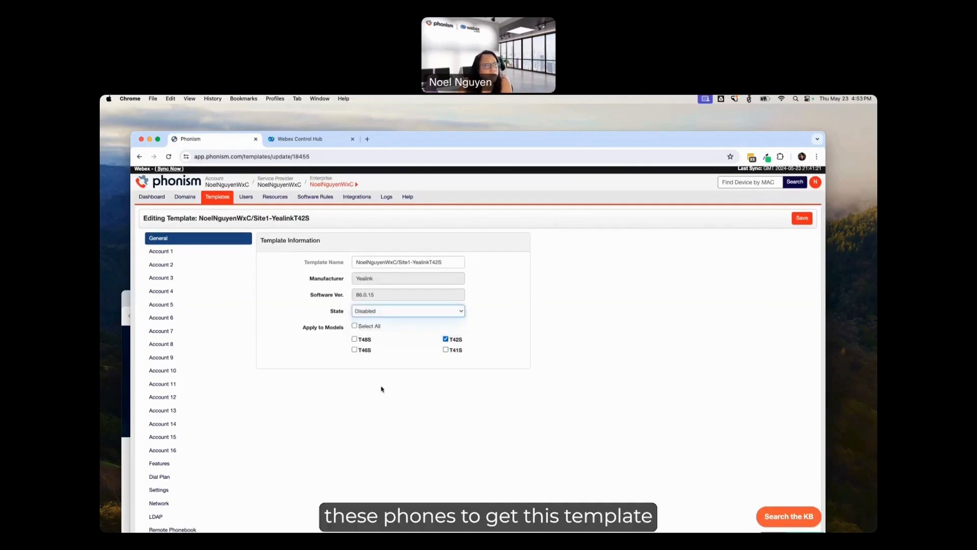
left_click(803, 218)
left_click(696, 387)
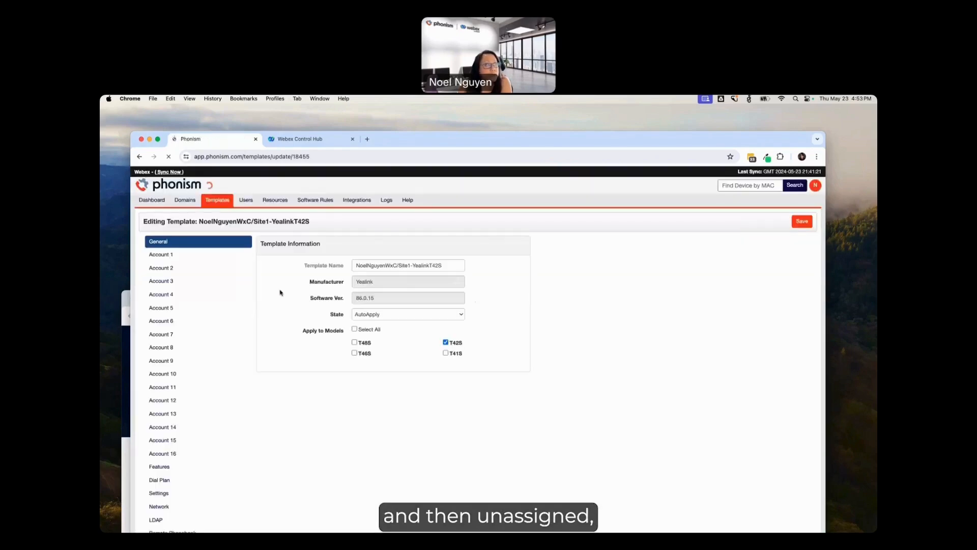
Step: Exclude the T42S model from the enterprise-level Ring Ready - WebEx - Yealink T4xx Series template, save it, and continue with reapplying templates
left_click(222, 202)
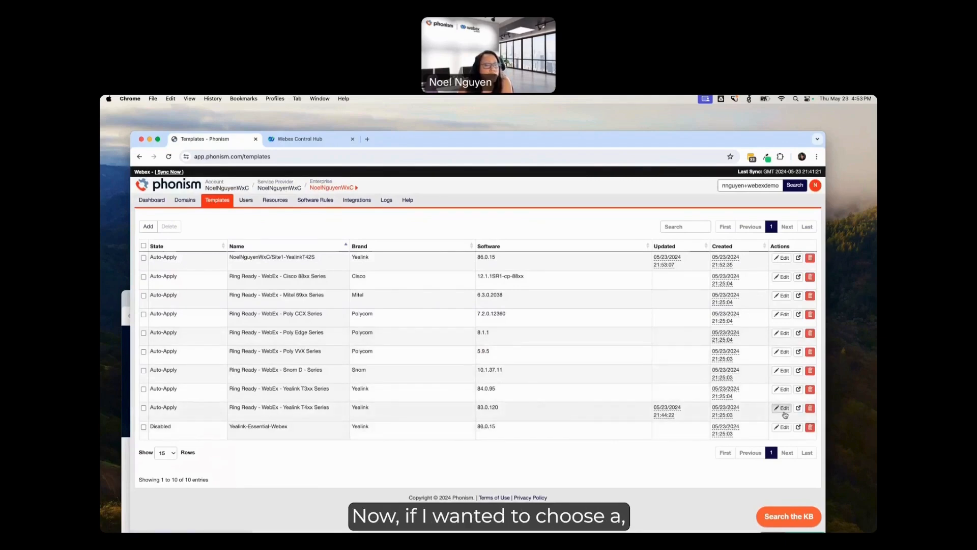
left_click(622, 414)
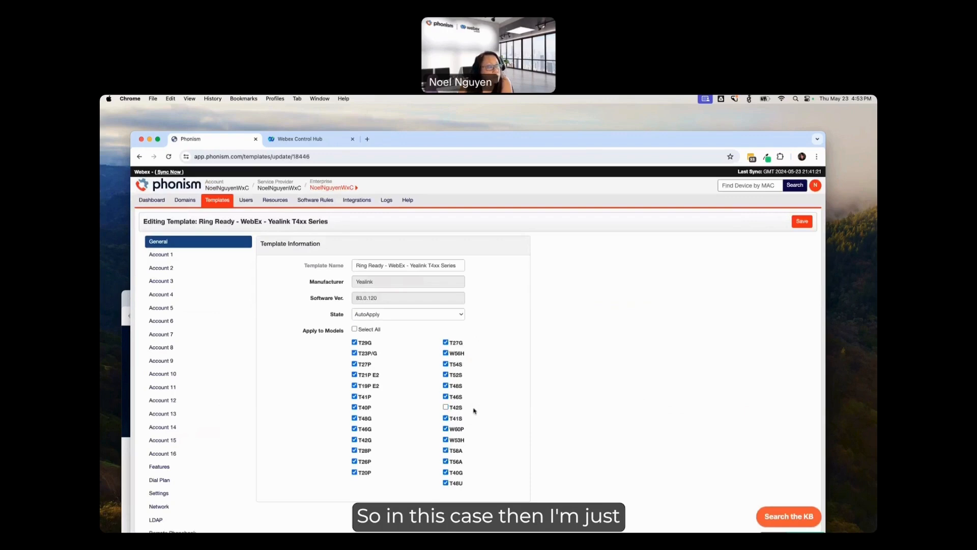
left_click(802, 221)
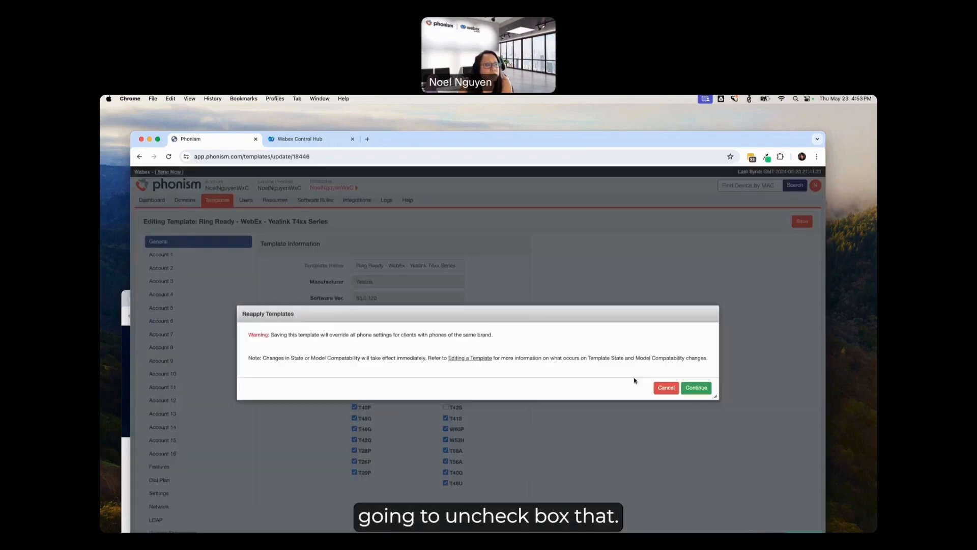
left_click(696, 387)
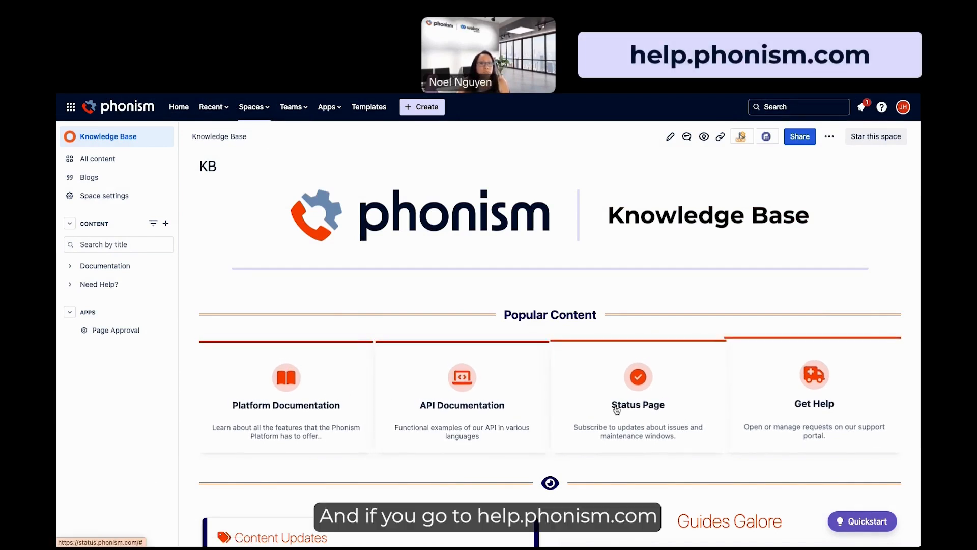
Step: Open the API documentation from the Phonism Knowledge Base and view the Get All Tenants request among the Tenants endpoints
left_click(467, 407)
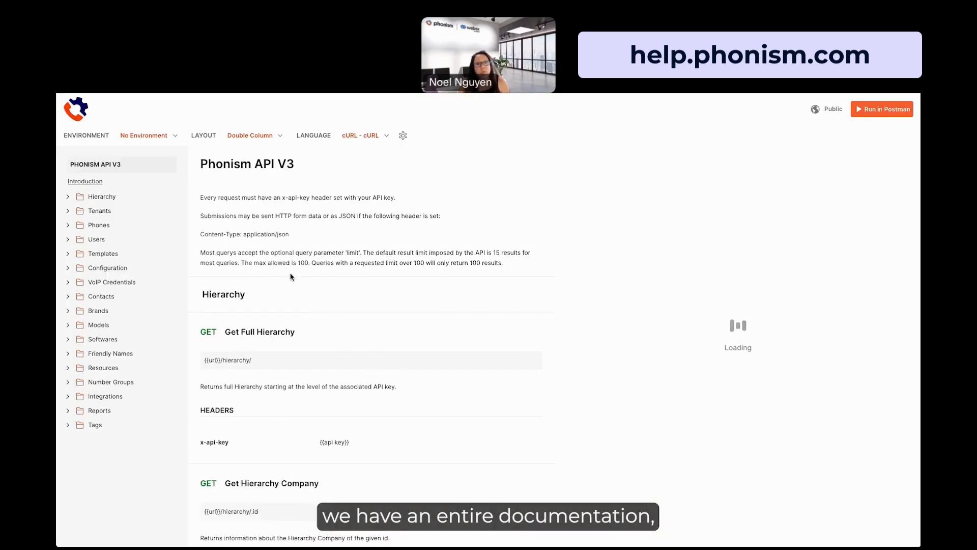
left_click(70, 198)
left_click(70, 198)
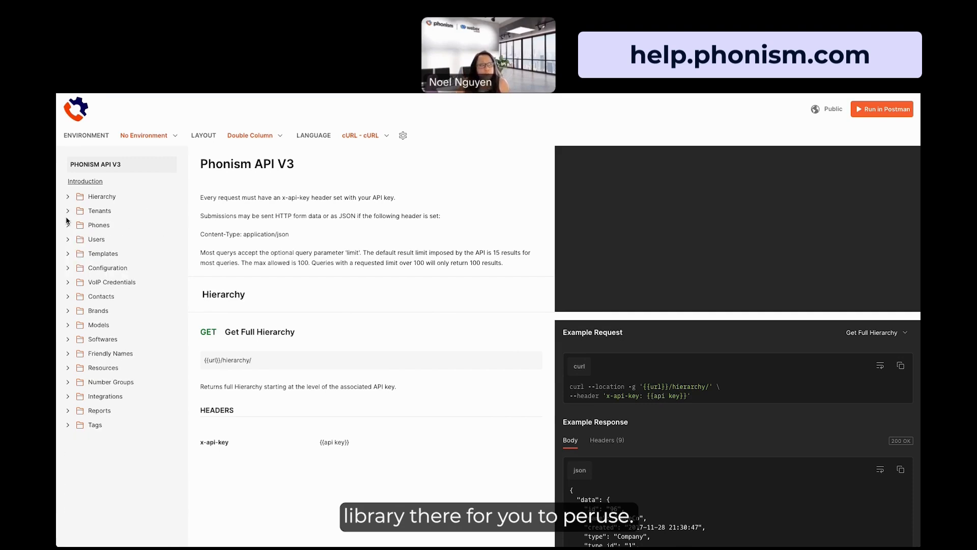
left_click(69, 212)
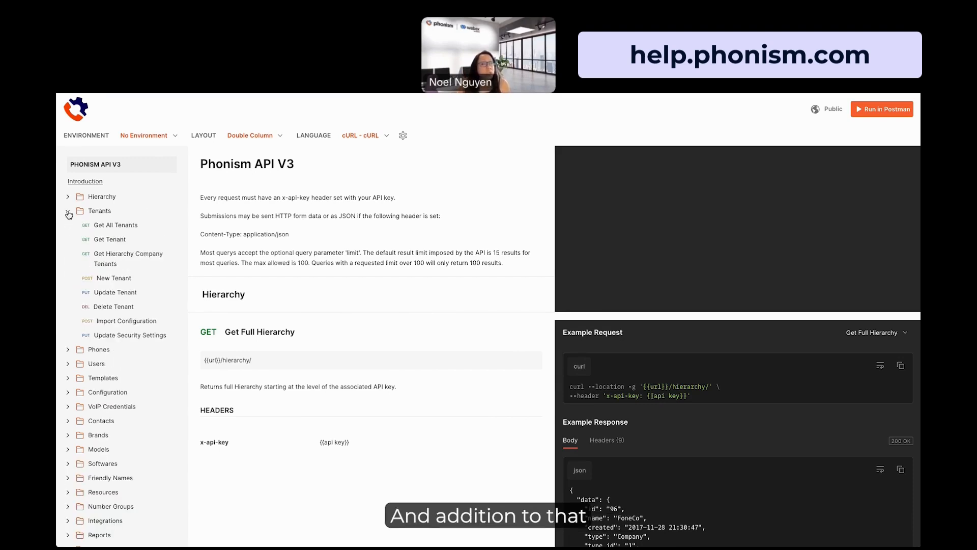
left_click(97, 227)
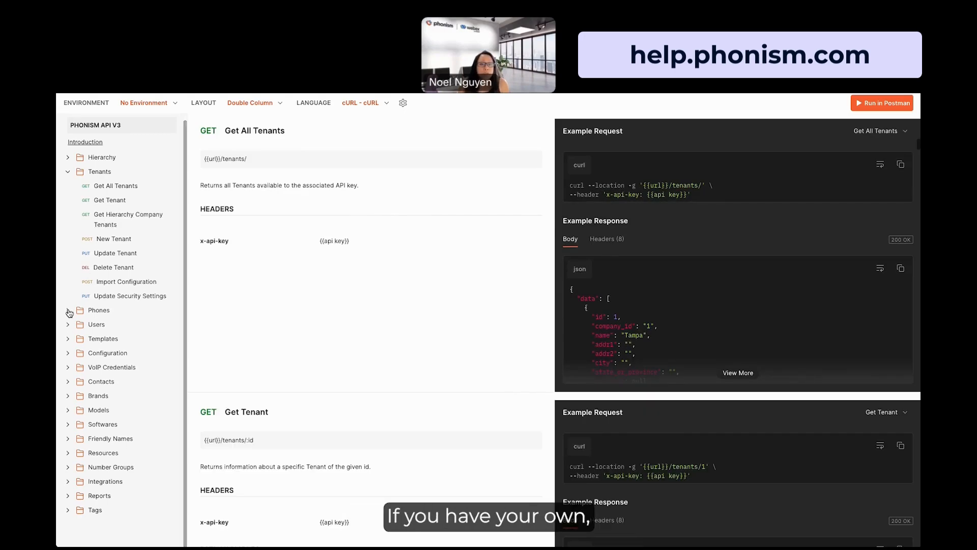
Step: Review the Phones endpoints of the API documentation, from Get Tenant's Phones through Create Phone to Update Phone
left_click(70, 311)
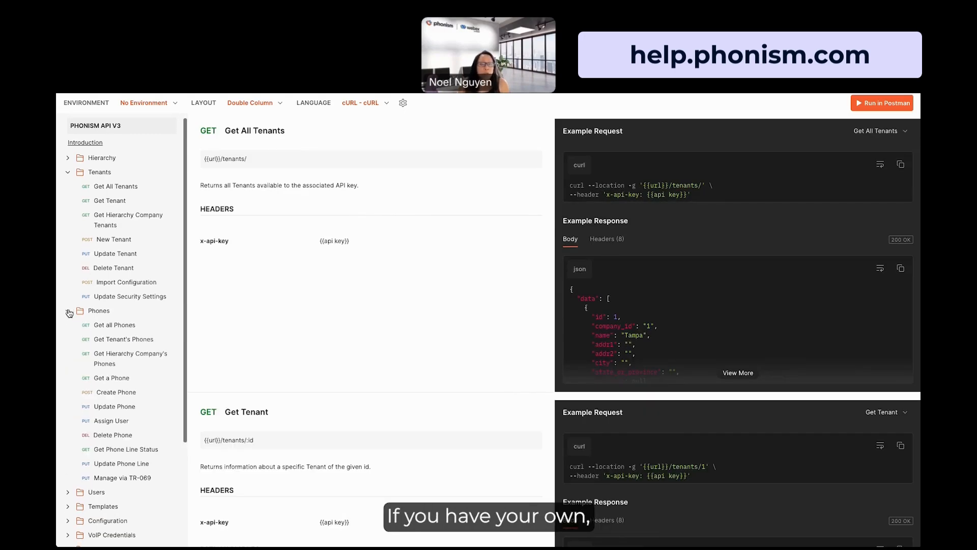
left_click(113, 342)
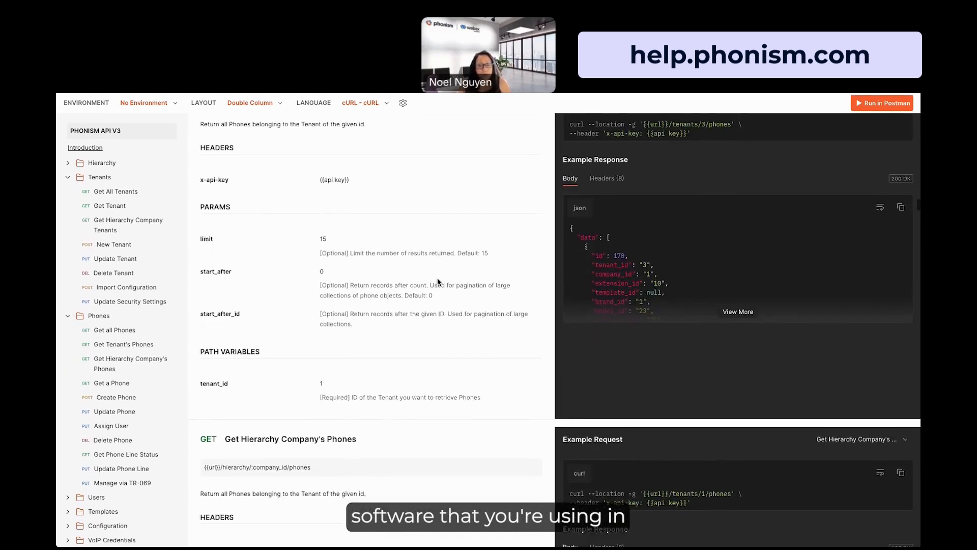
scroll(438, 282, "down", 8)
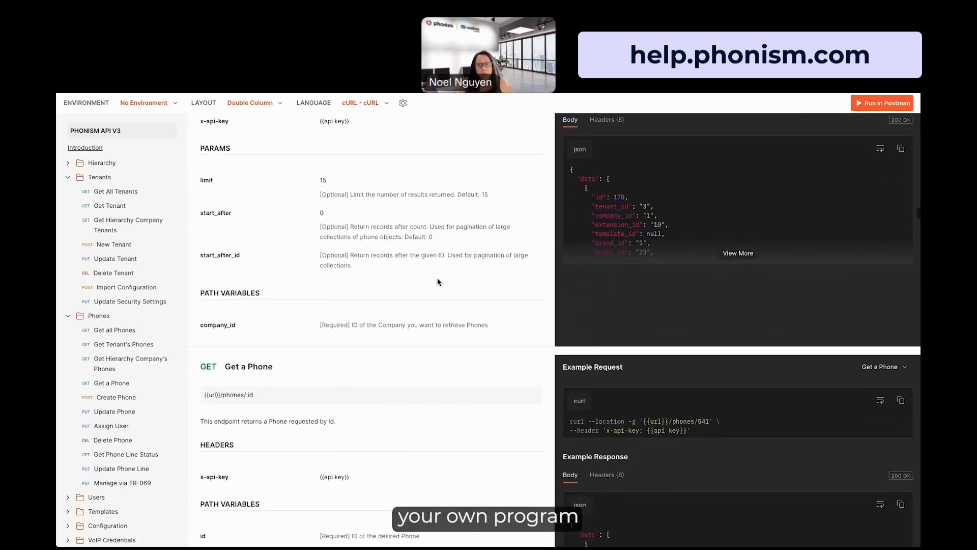
scroll(437, 281, "down", 8)
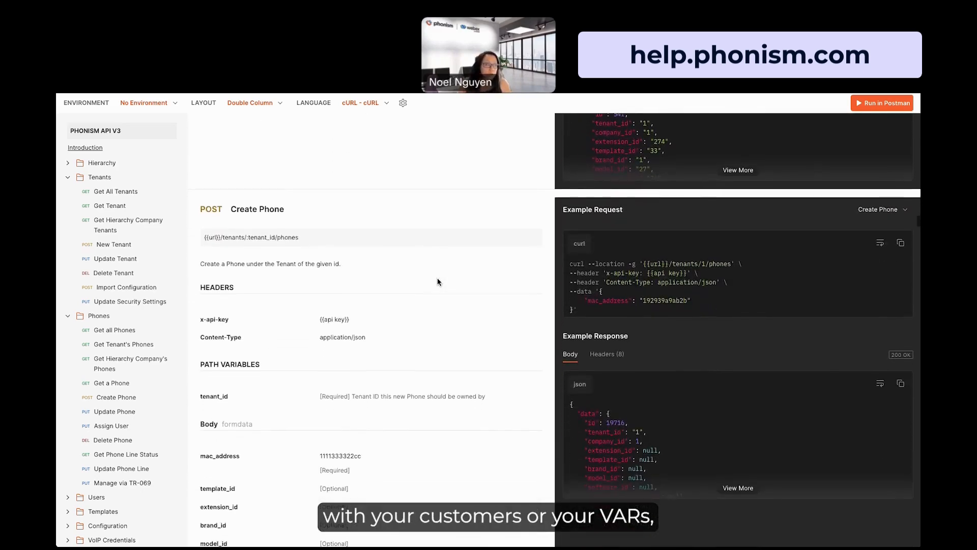
scroll(438, 282, "down", 8)
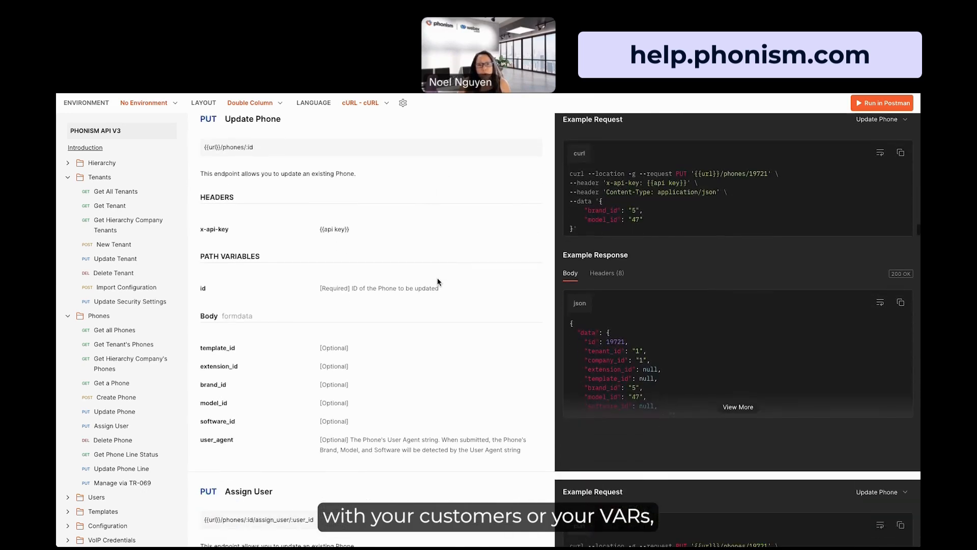
scroll(131, 421, "down", 5)
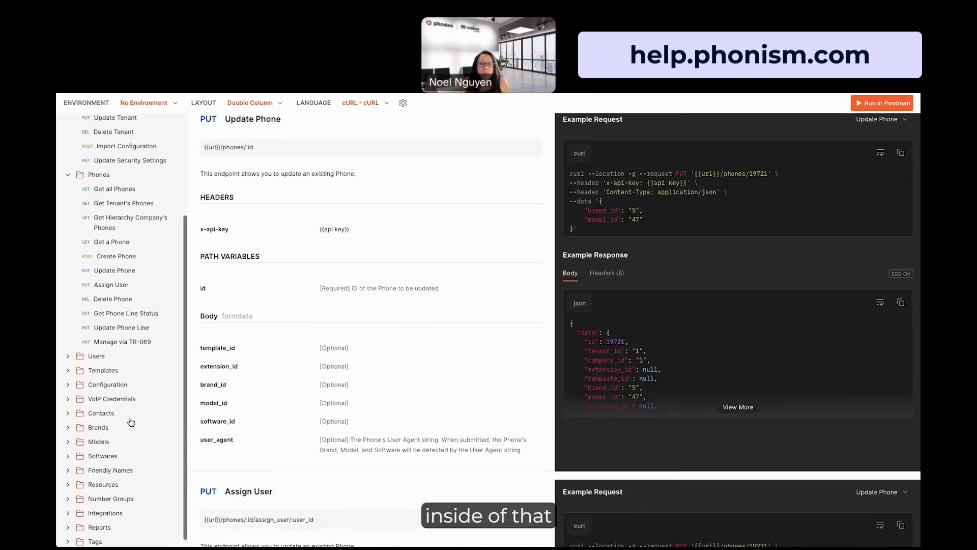